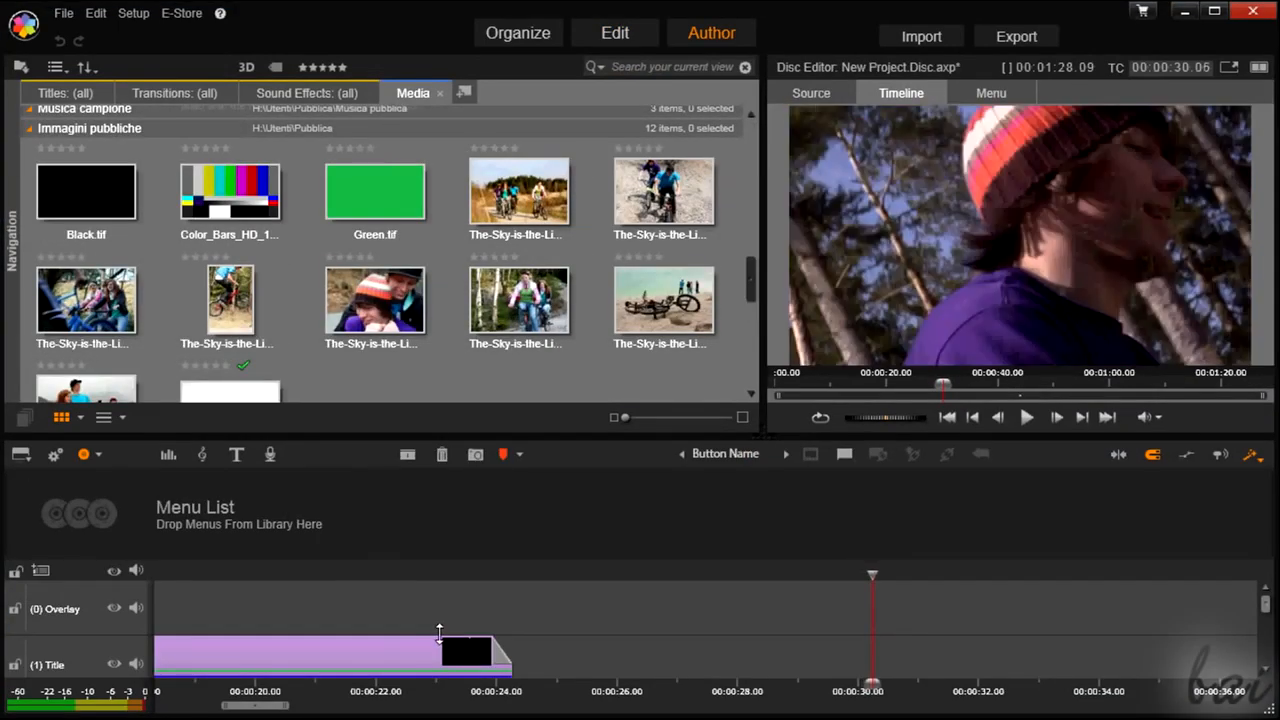
Look over the library and timeline of the sample movie and play a short part of it in the preview.
{"action": "mouse_move", "coordinate": [1274, 612]}
{"action": "left_mouse_down"}
{"action": "mouse_move", "coordinate": [1270, 652]}
{"action": "mouse_move", "coordinate": [1272, 600]}
{"action": "left_mouse_up"}
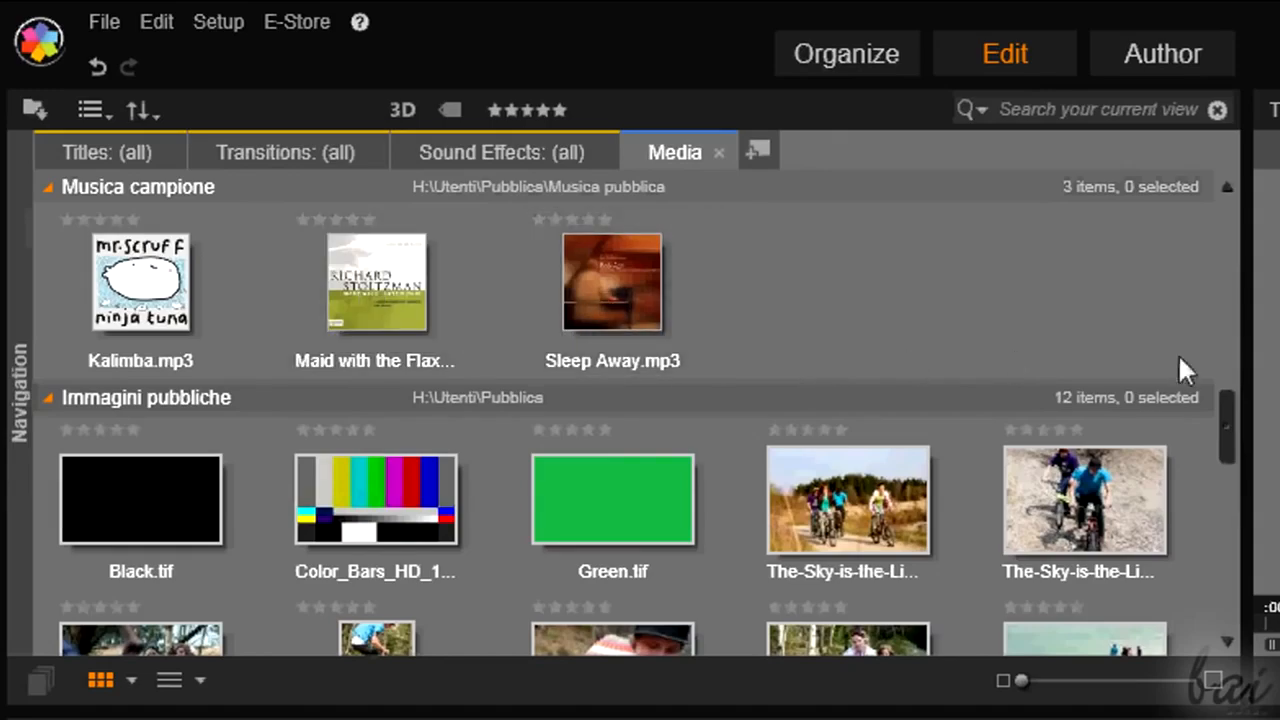
{"action": "left_click_drag", "start_coordinate": [1227, 414], "coordinate": [1226, 519]}
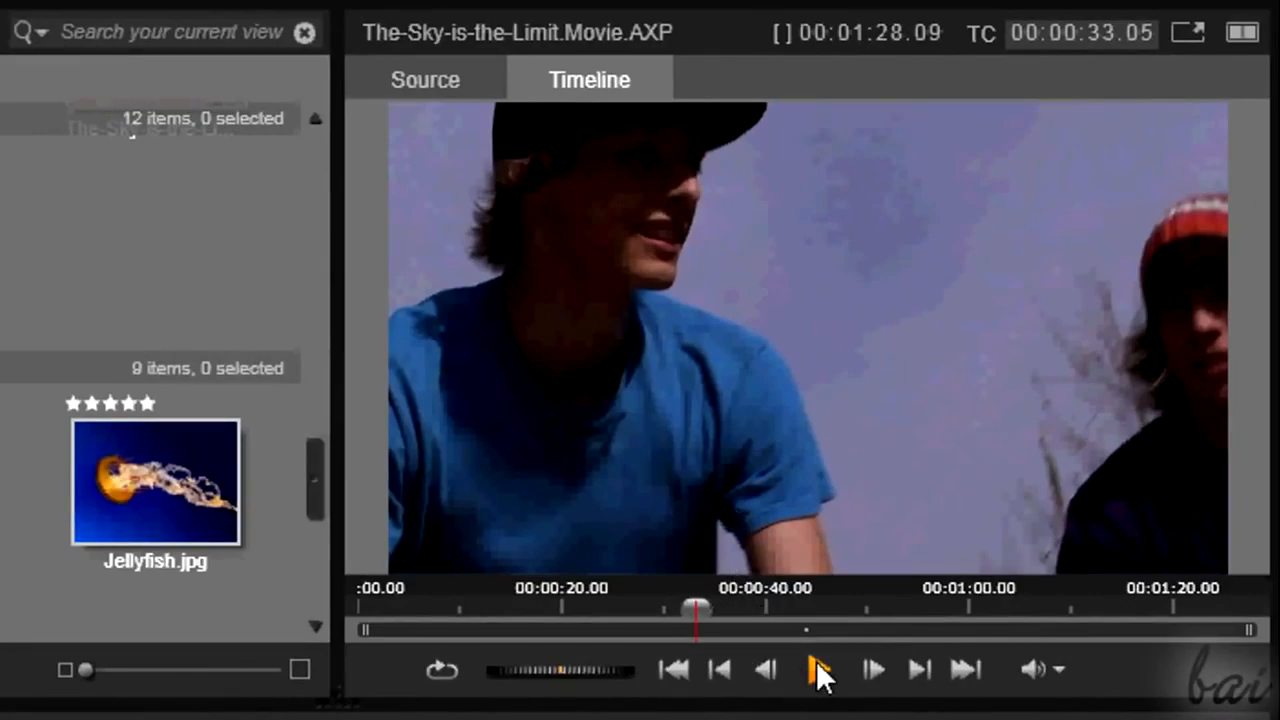
{"action": "left_click", "coordinate": [816, 664]}
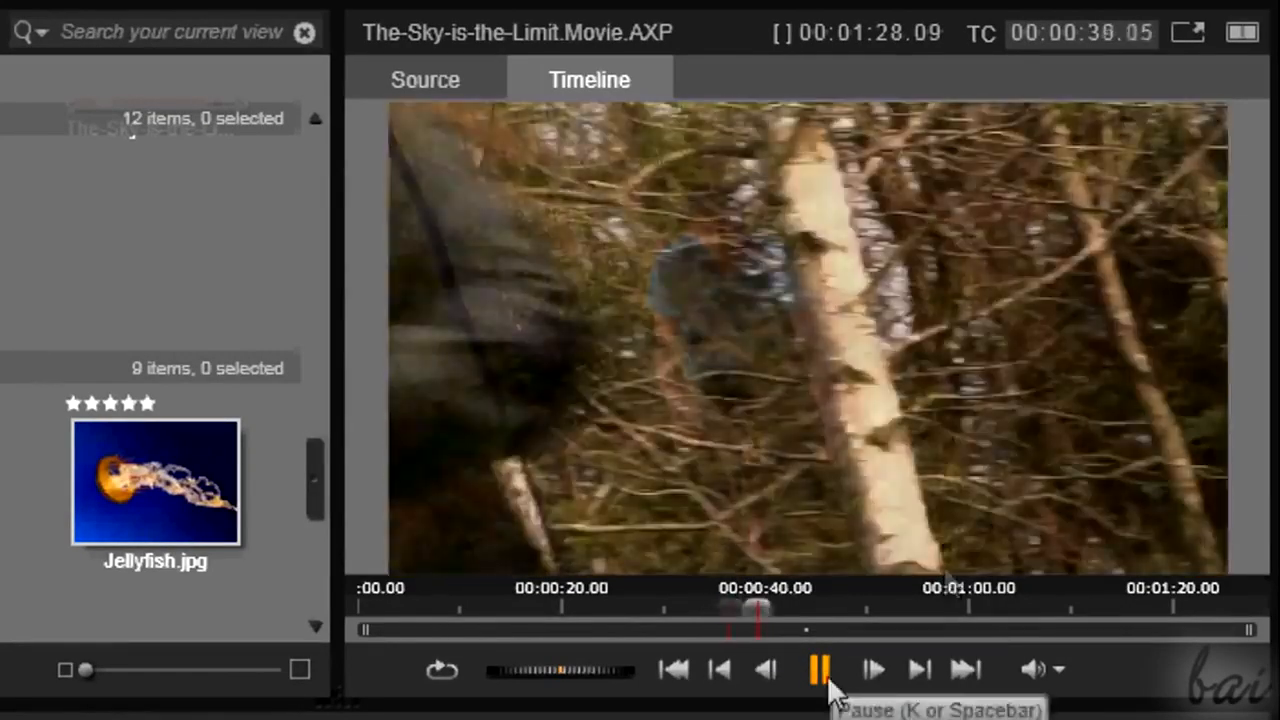
{"action": "left_click", "coordinate": [822, 672]}
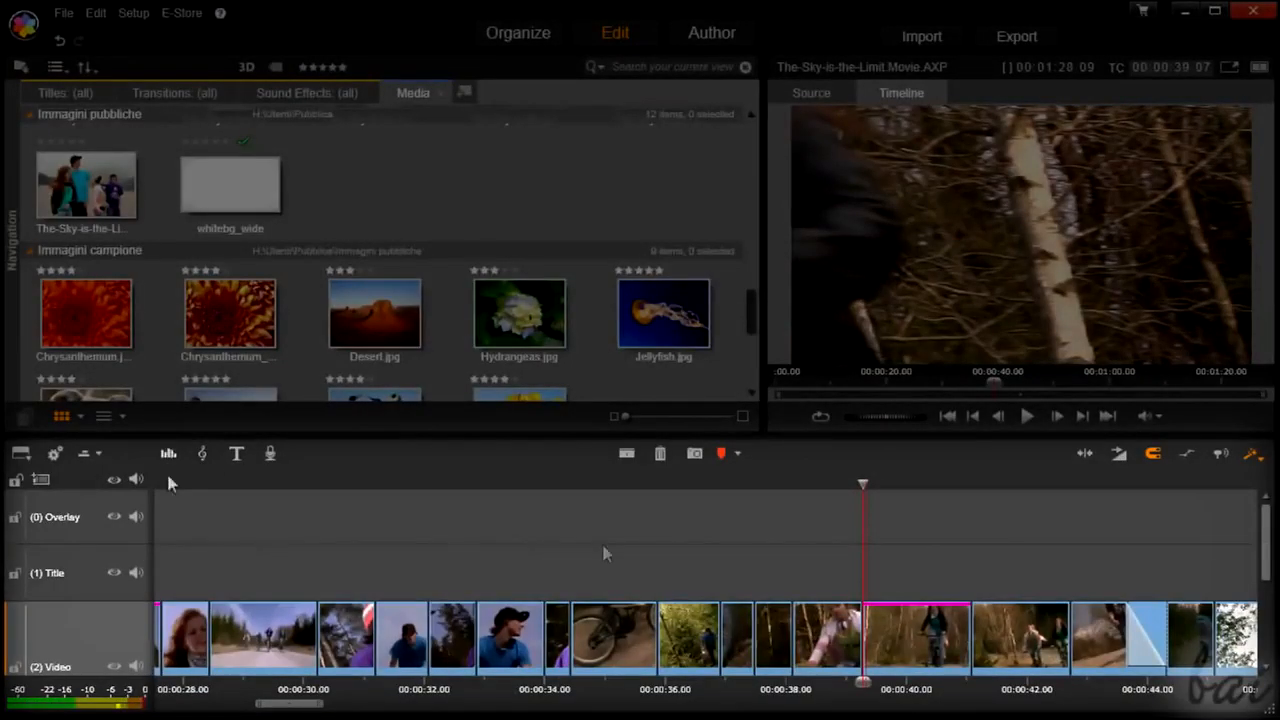
{"action": "left_click_drag", "start_coordinate": [1265, 540], "coordinate": [1219, 524]}
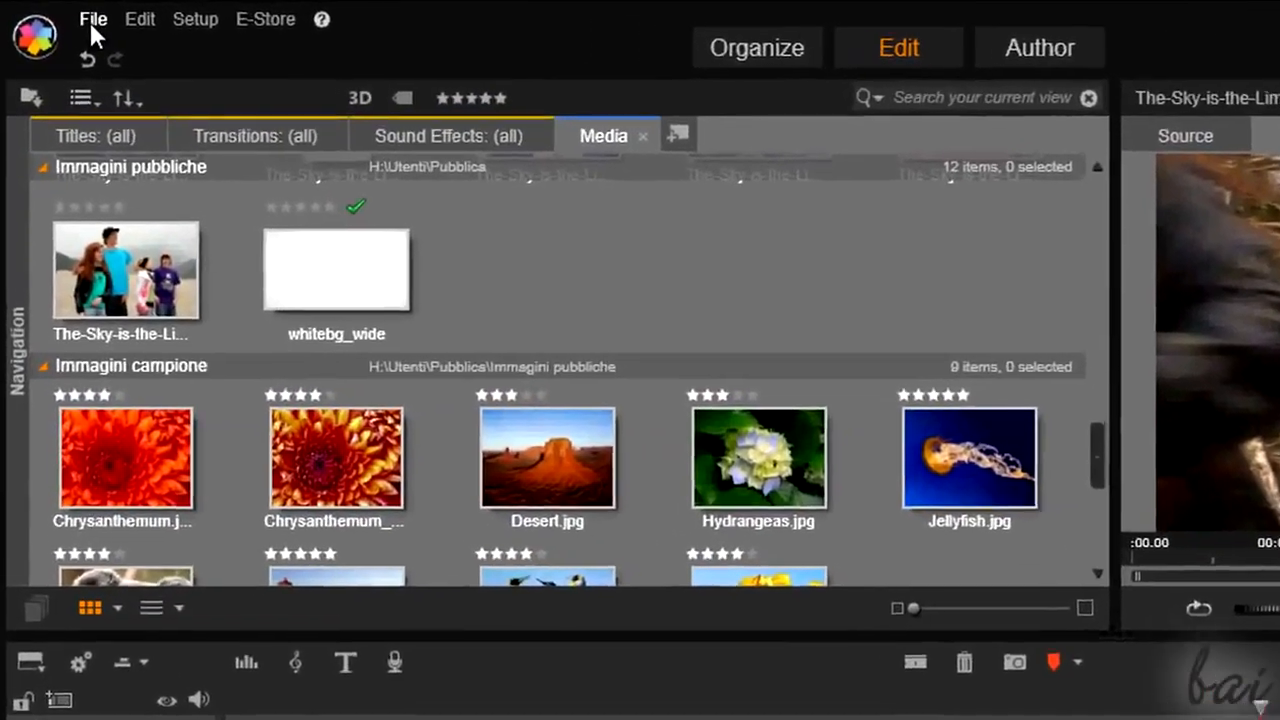
Create a new movie project.
{"action": "left_click", "coordinate": [91, 21]}
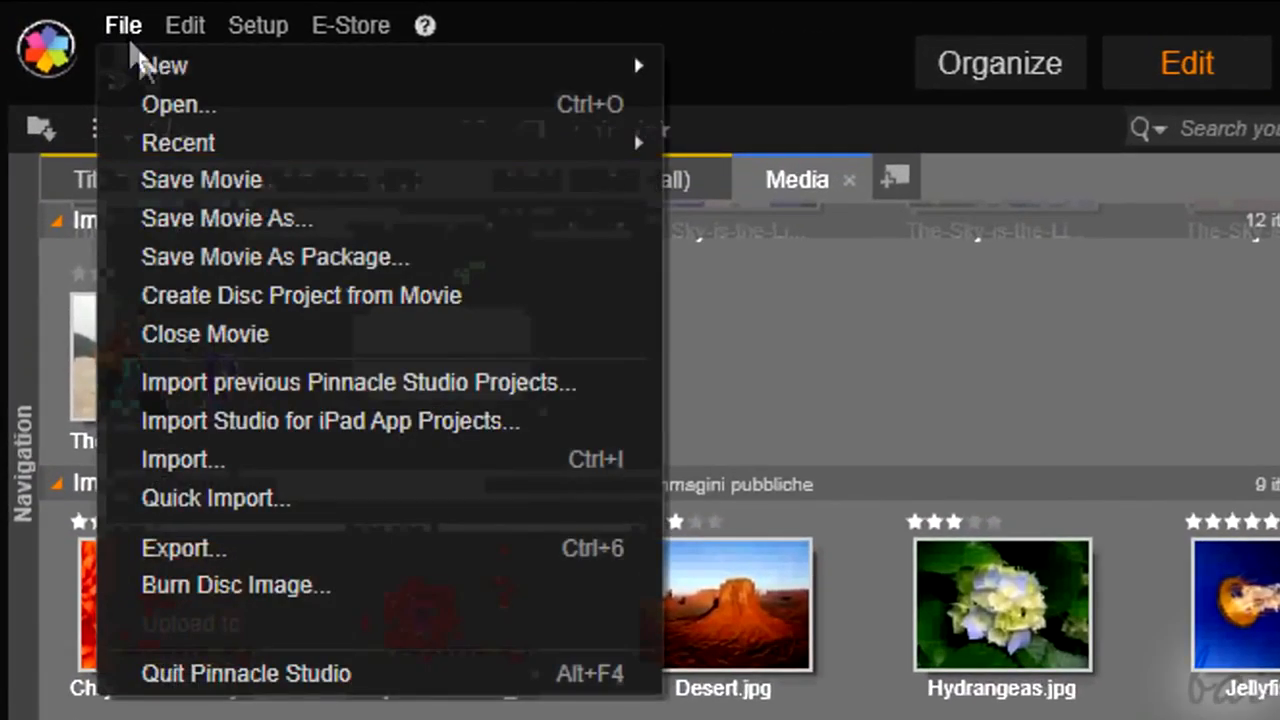
{"action": "mouse_move", "coordinate": [100, 68]}
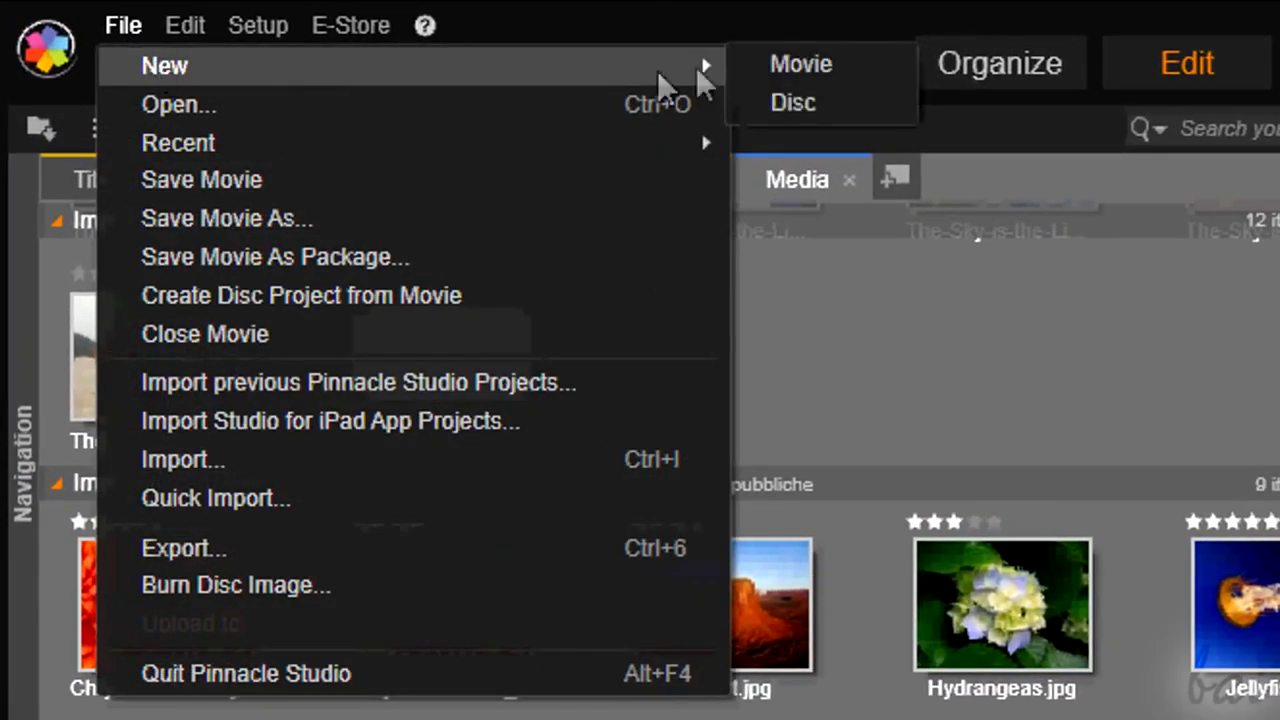
{"action": "left_click", "coordinate": [806, 66]}
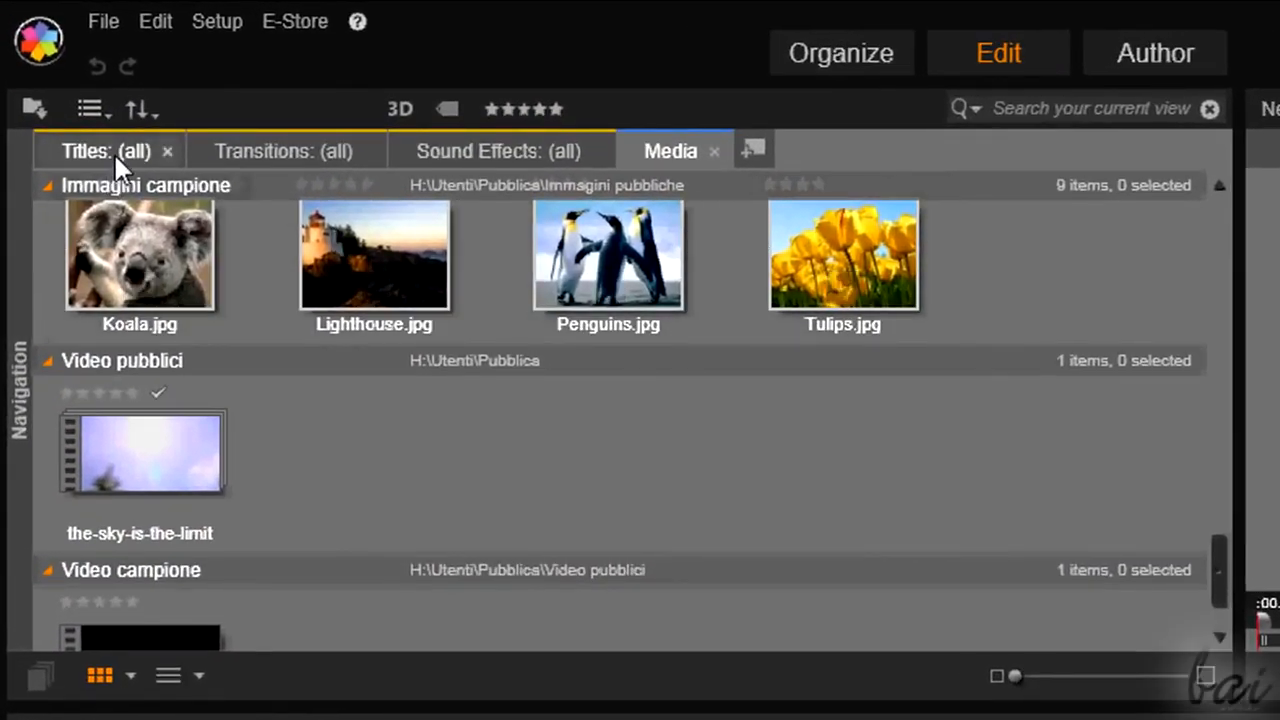
View the library's Titles, Transitions and Sound Effects contents, and return to Media.
{"action": "left_click", "coordinate": [113, 152]}
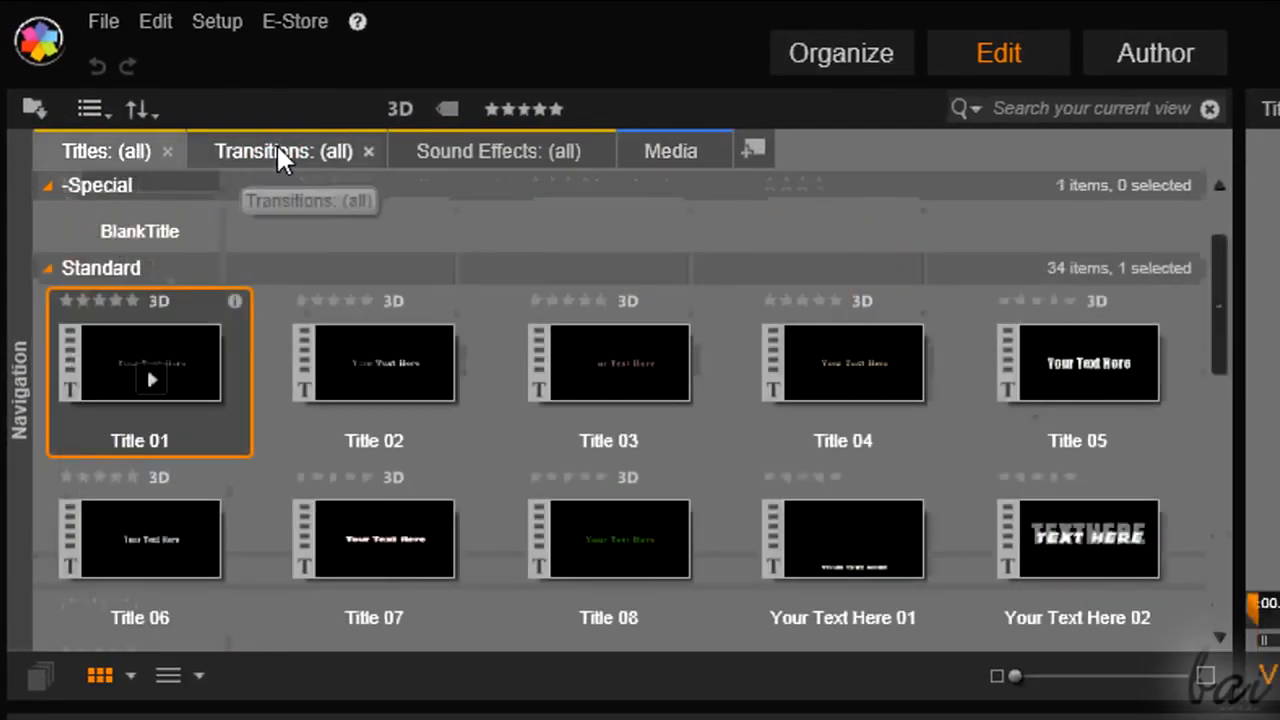
{"action": "left_click", "coordinate": [277, 145]}
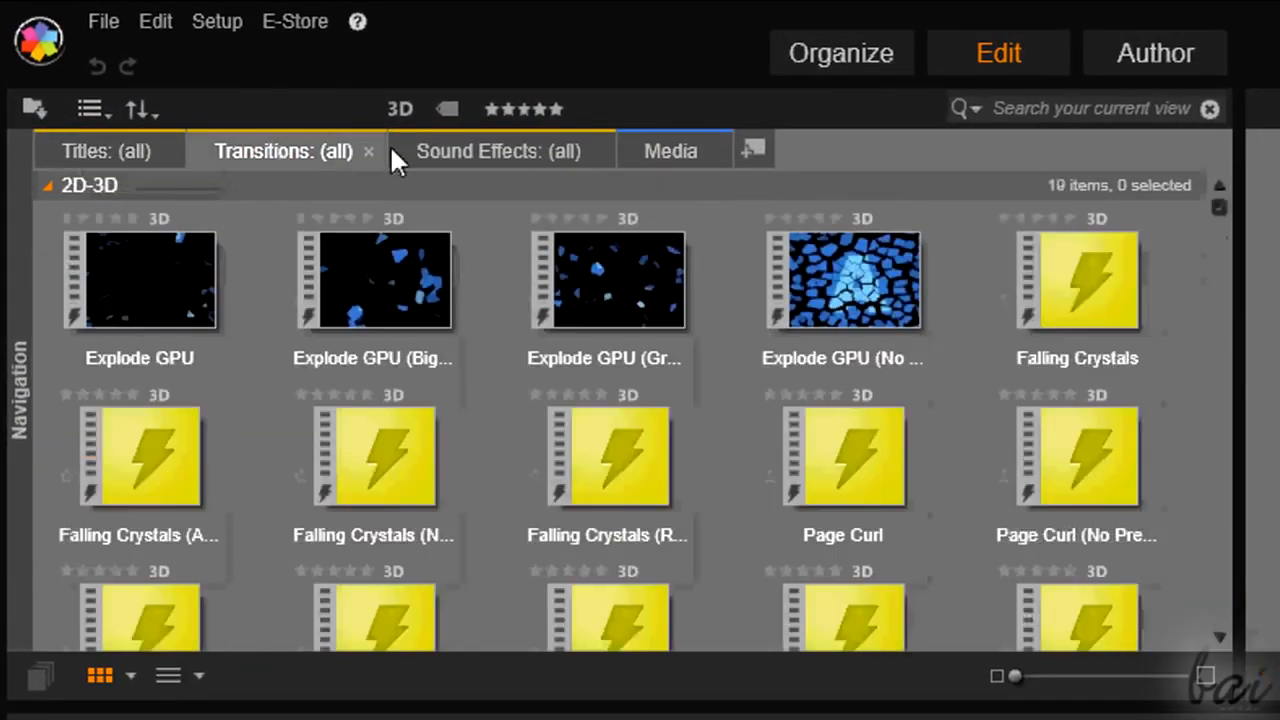
{"action": "left_click", "coordinate": [490, 148]}
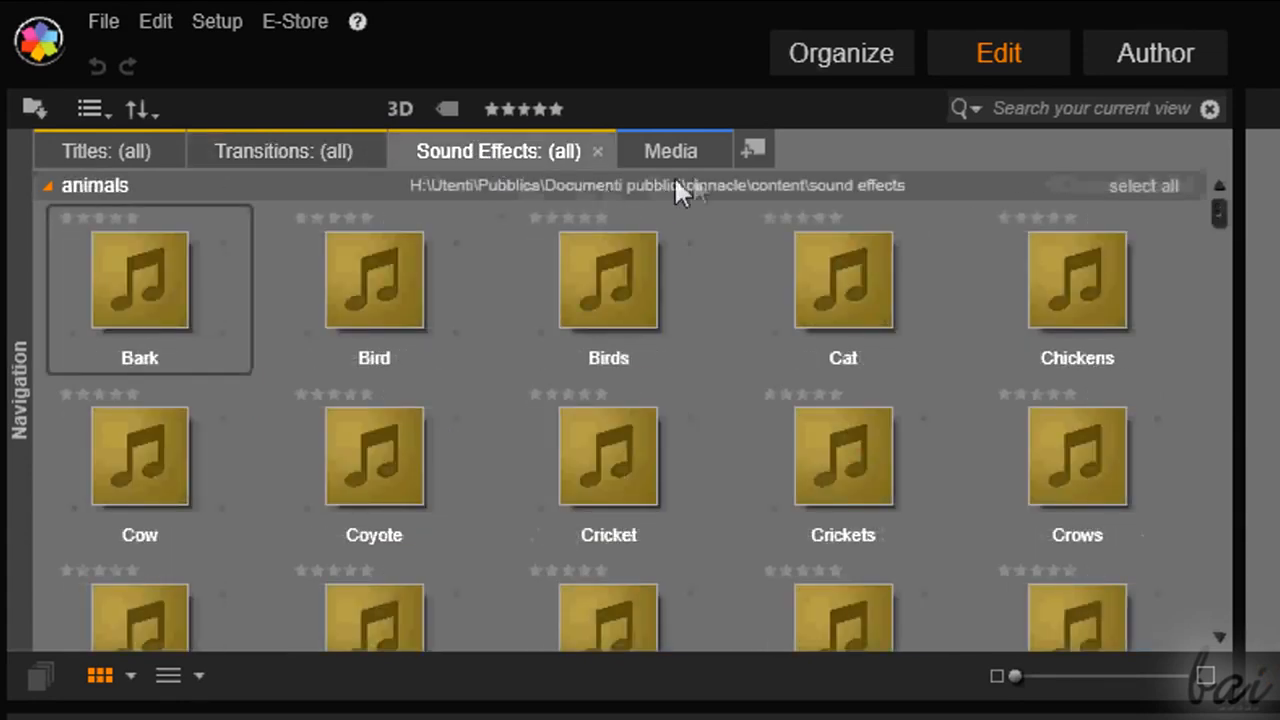
{"action": "left_click", "coordinate": [679, 150]}
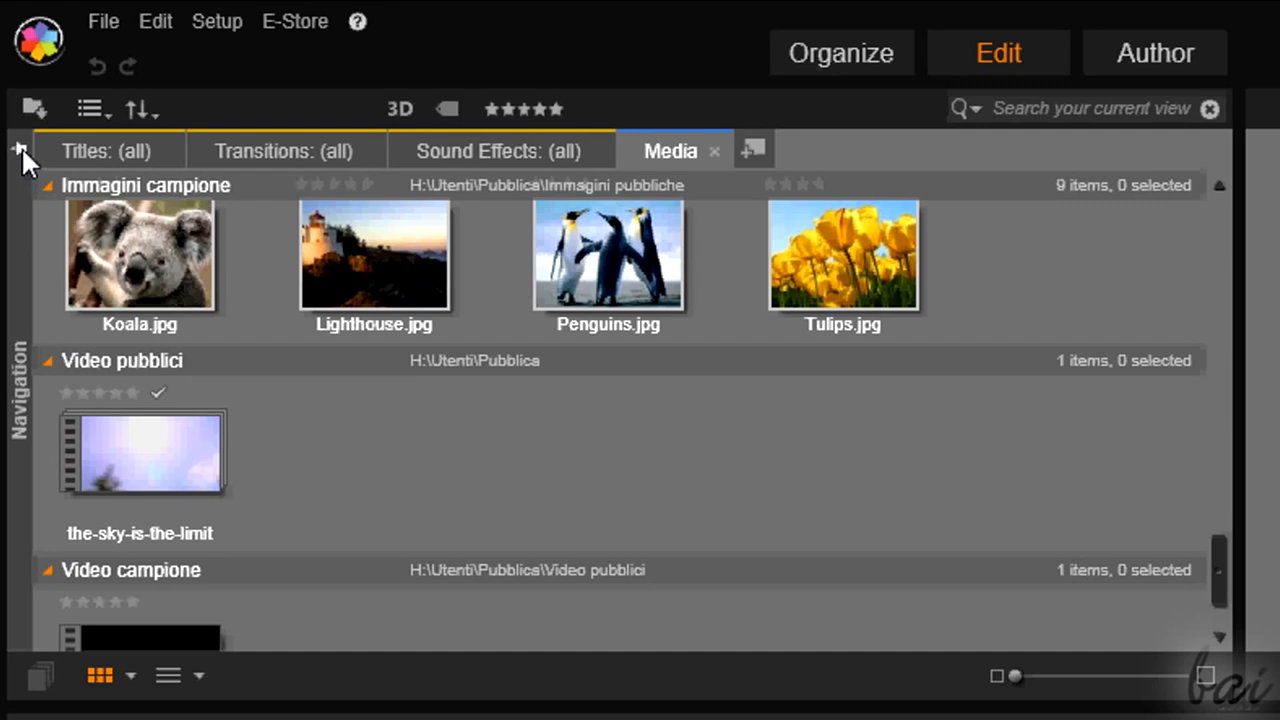
Browse the library's Projects, Collections and Content categories one after another.
{"action": "left_click", "coordinate": [20, 148]}
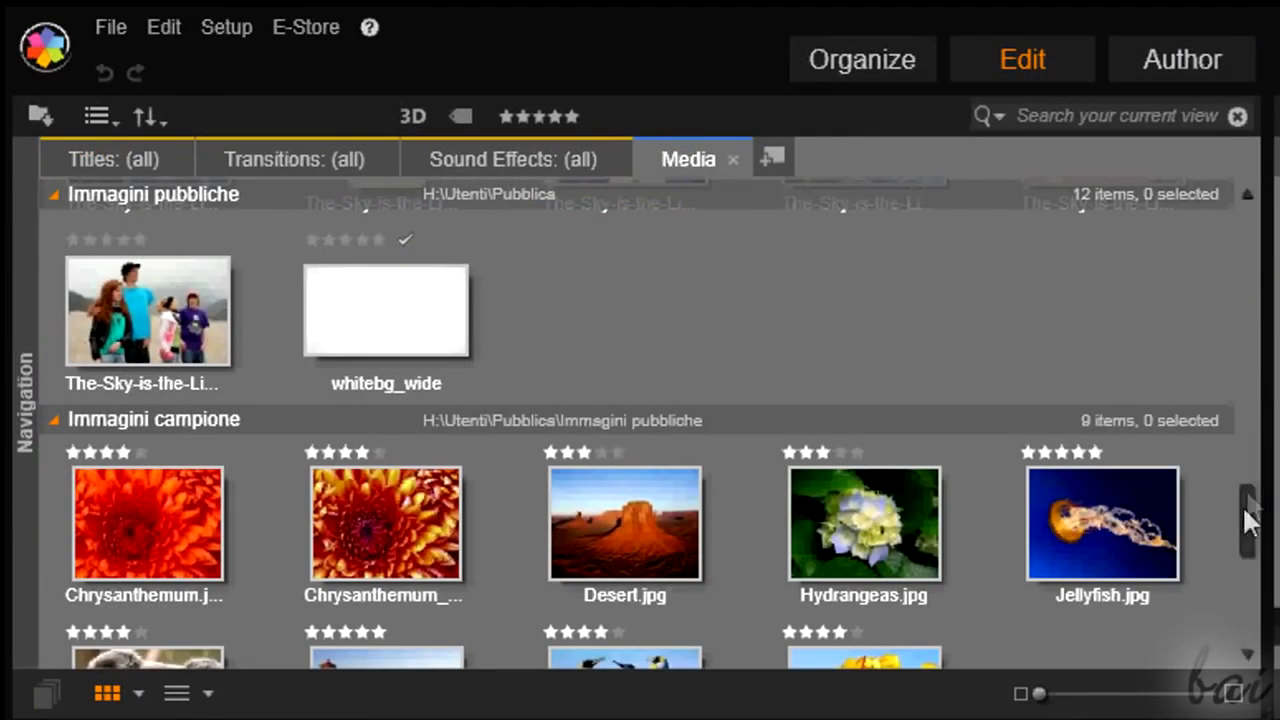
{"action": "left_click_drag", "start_coordinate": [1245, 520], "coordinate": [1247, 588]}
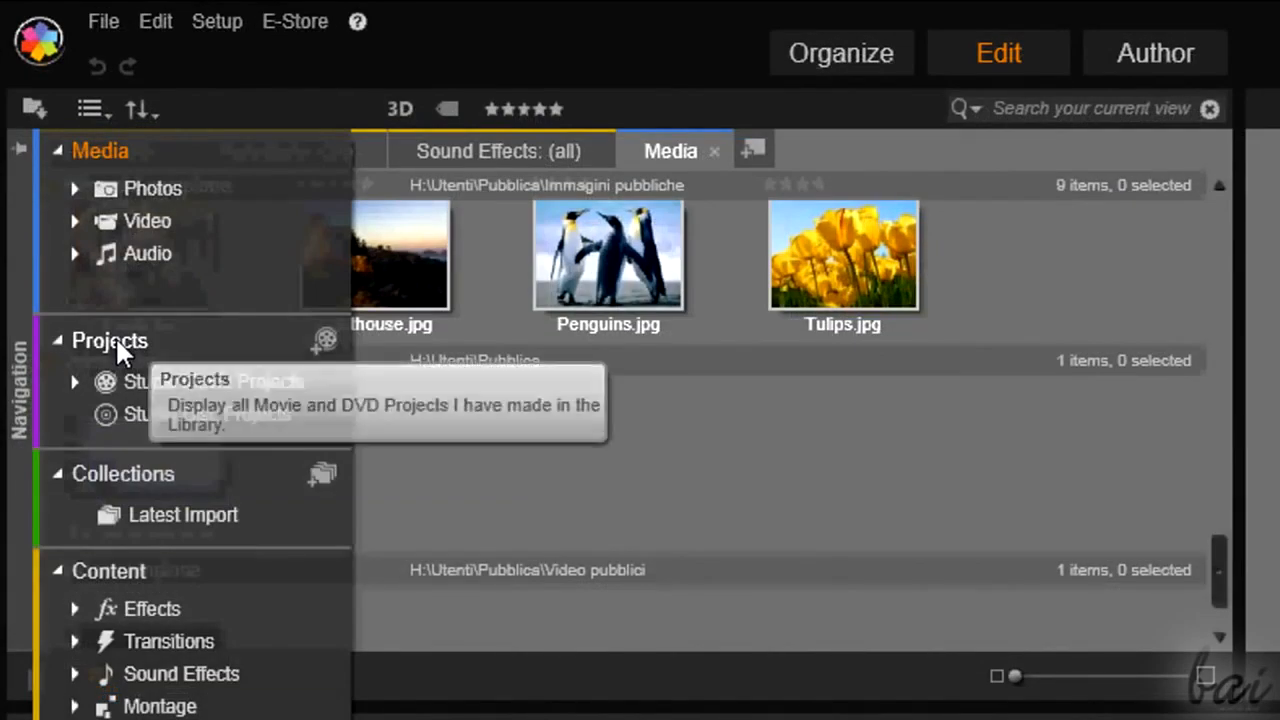
{"action": "left_click", "coordinate": [115, 345]}
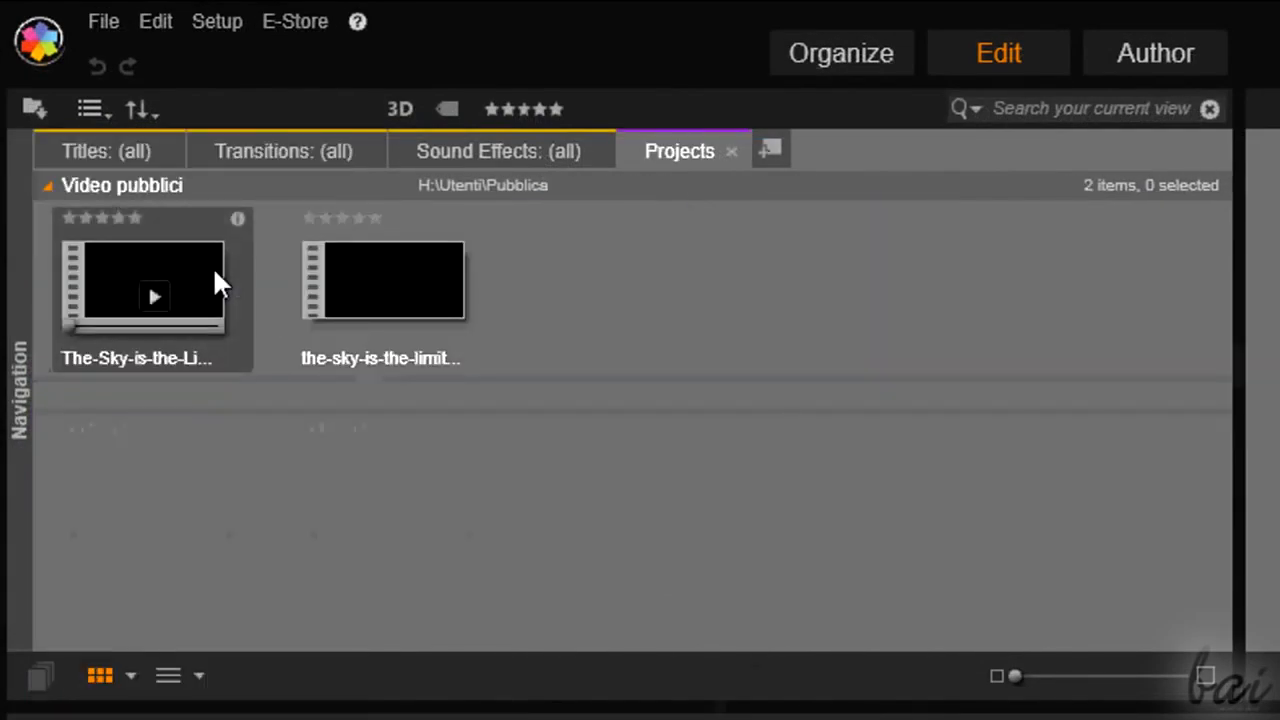
{"action": "left_click", "coordinate": [15, 139]}
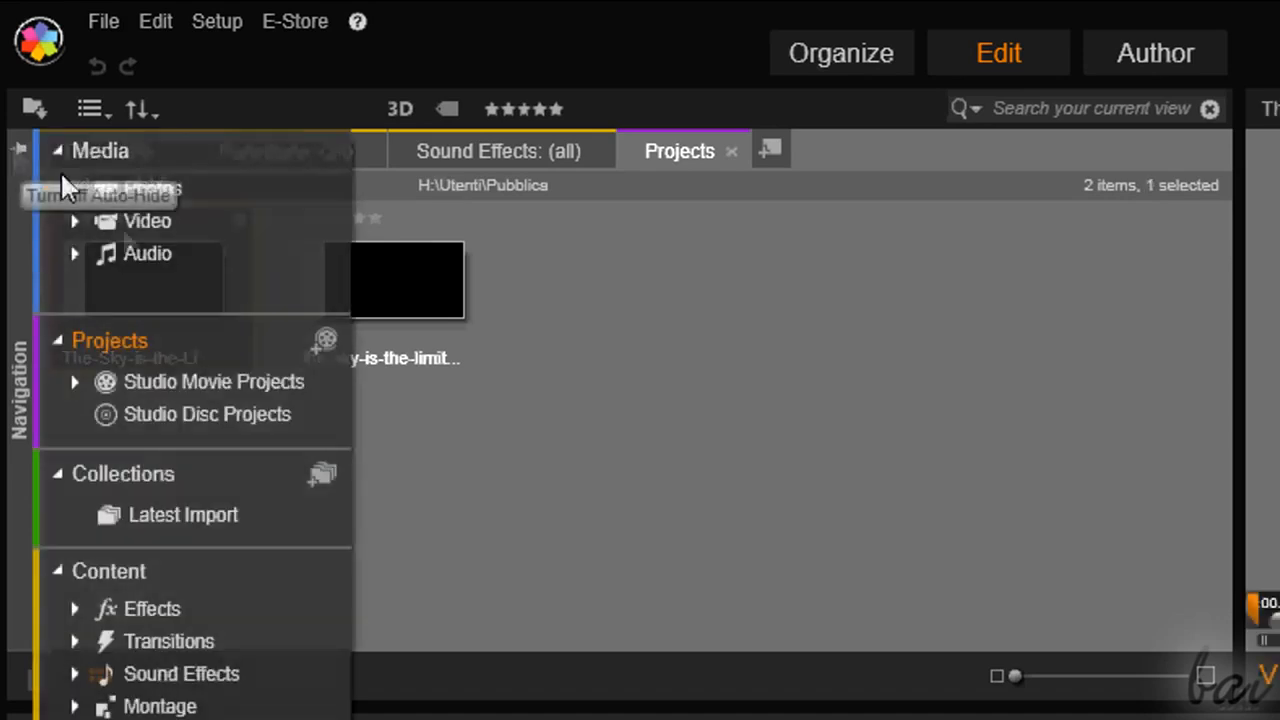
{"action": "left_click", "coordinate": [143, 472]}
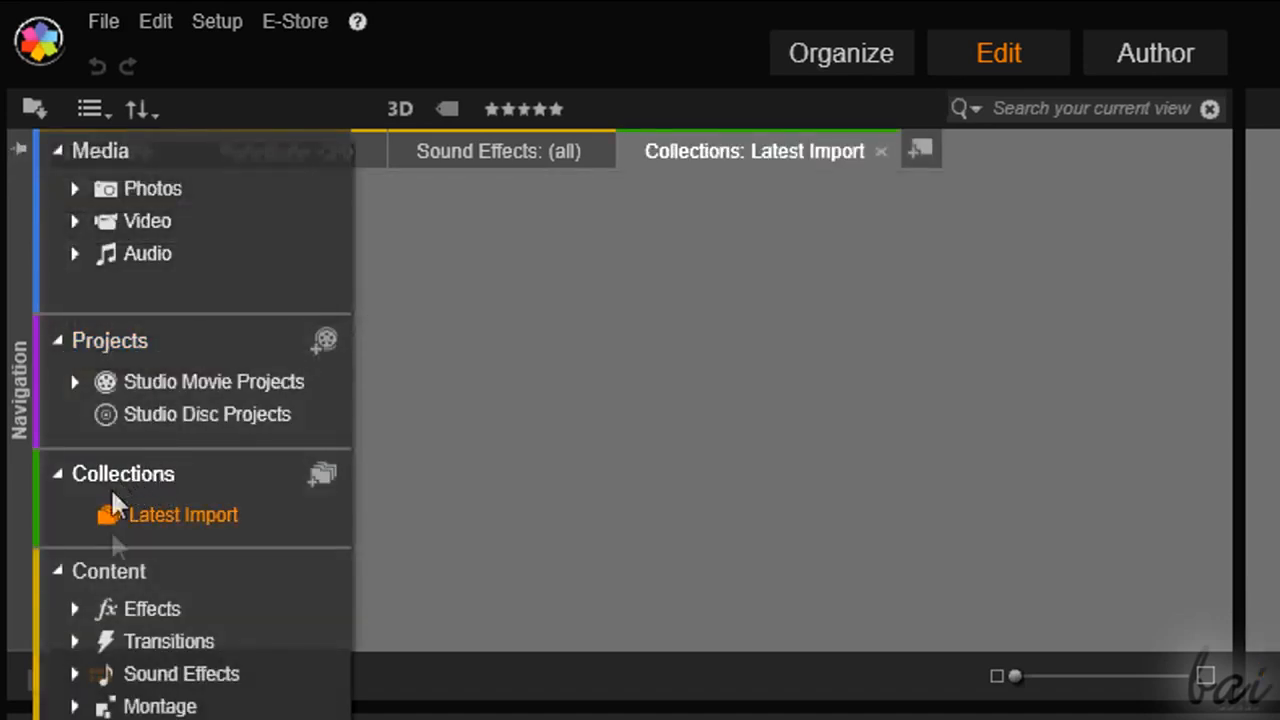
{"action": "left_click", "coordinate": [118, 574]}
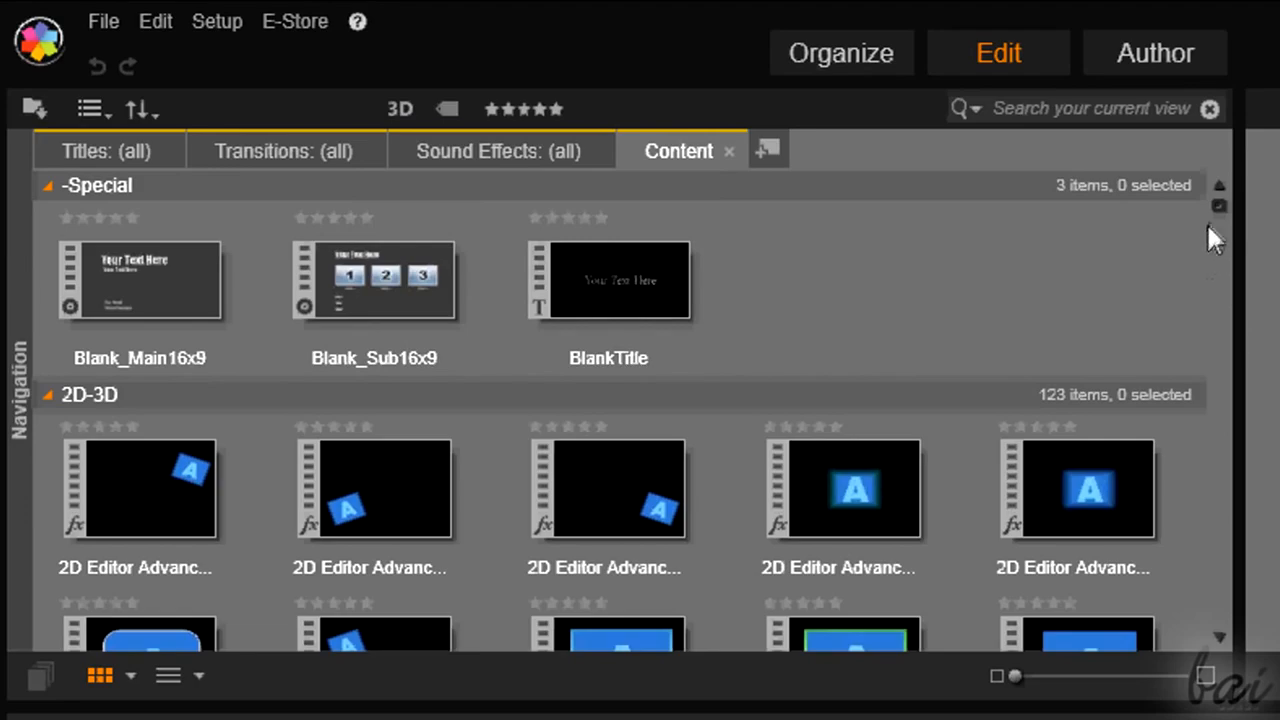
{"action": "left_click_drag", "start_coordinate": [1219, 201], "coordinate": [1221, 249]}
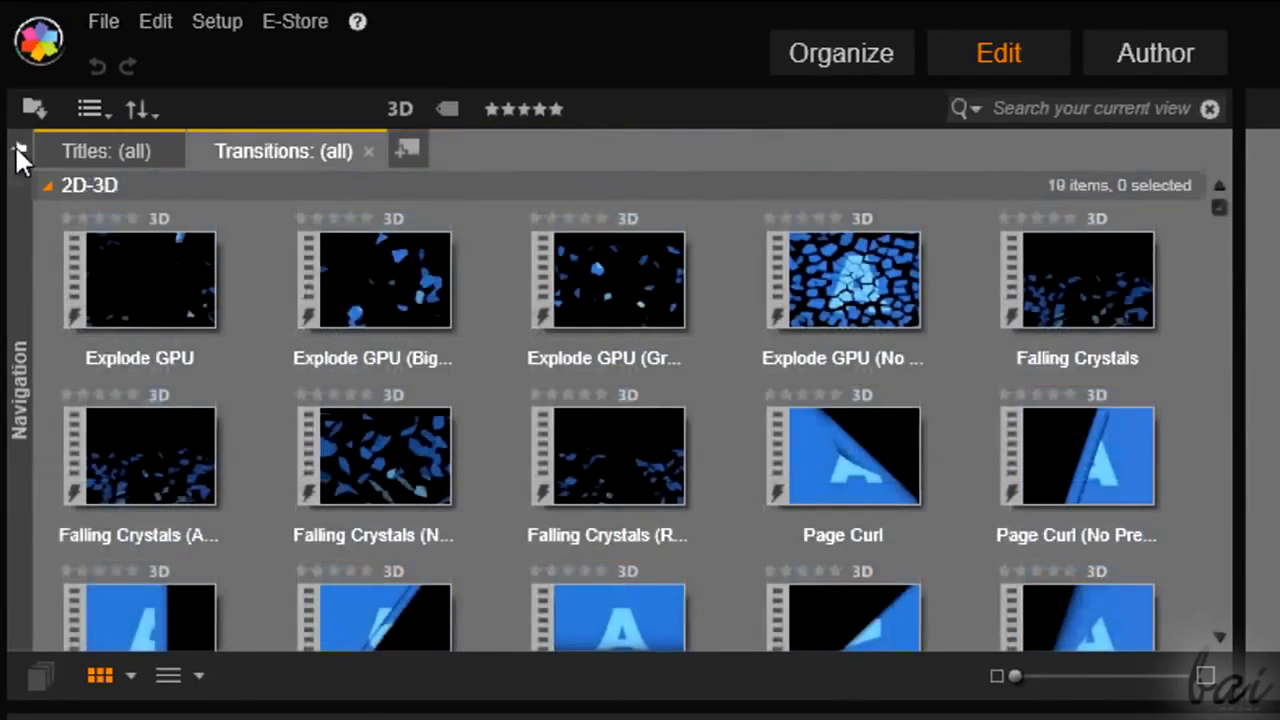
Show the whole Media category in the library and slightly enlarge the thumbnails of its public images.
{"action": "left_click", "coordinate": [16, 148]}
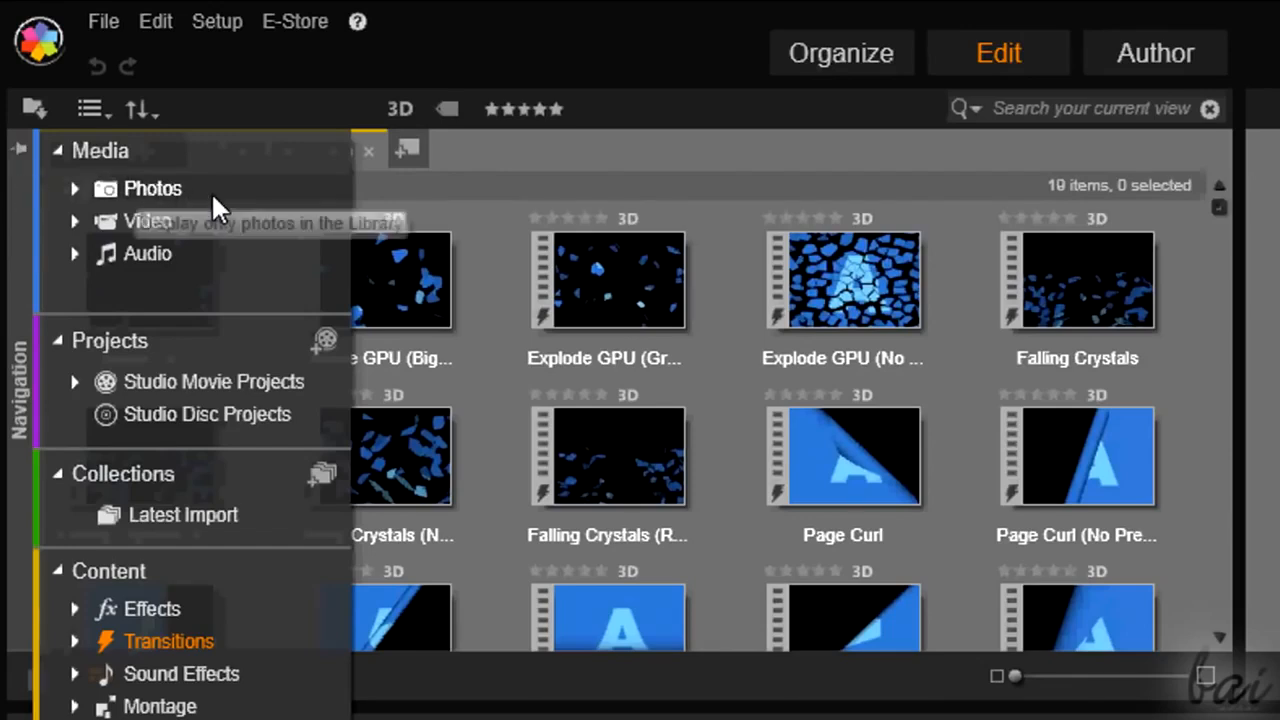
{"action": "left_click", "coordinate": [99, 150]}
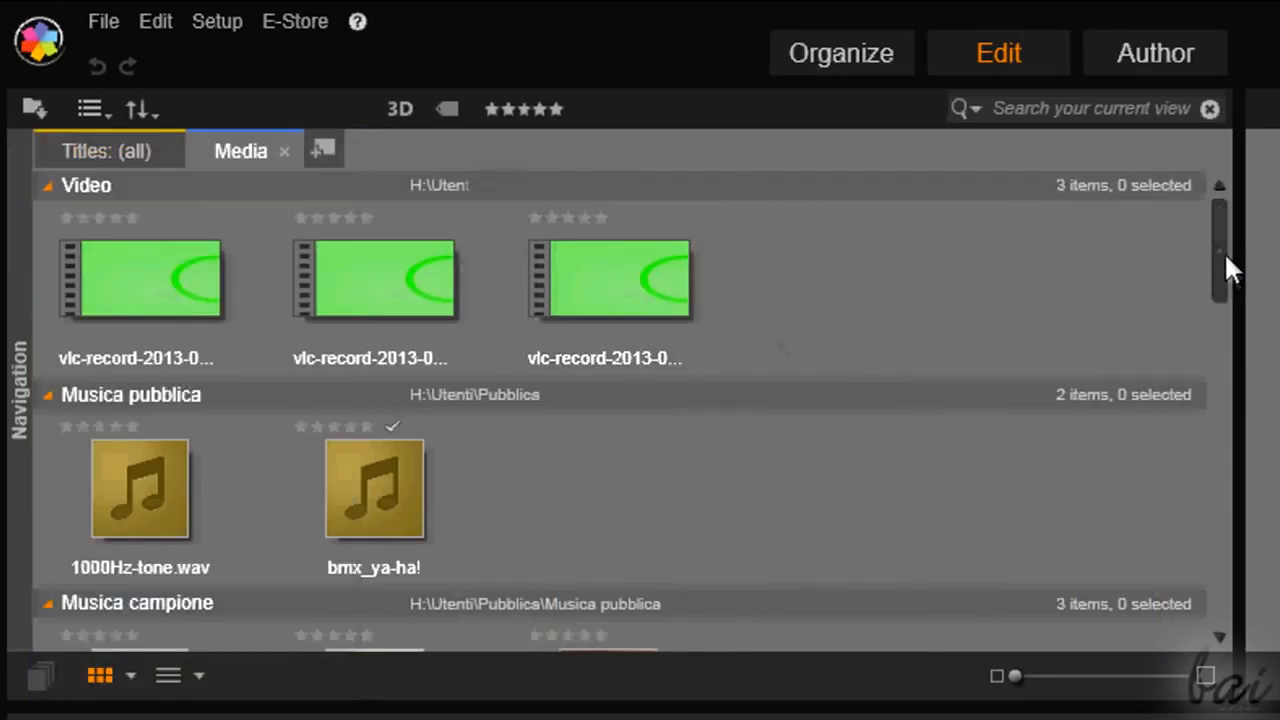
{"action": "scroll", "coordinate": [1221, 292], "scroll_direction": "down", "scroll_amount": 3}
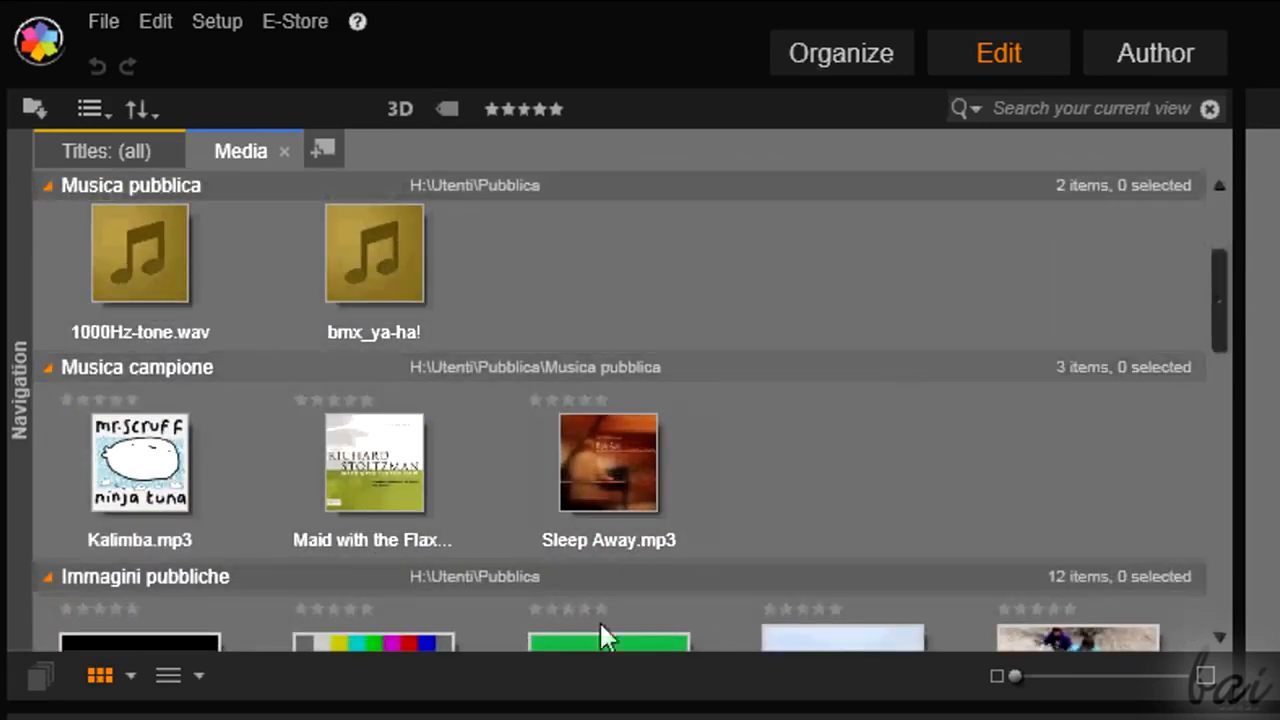
{"action": "left_click_drag", "start_coordinate": [1220, 300], "coordinate": [1225, 385]}
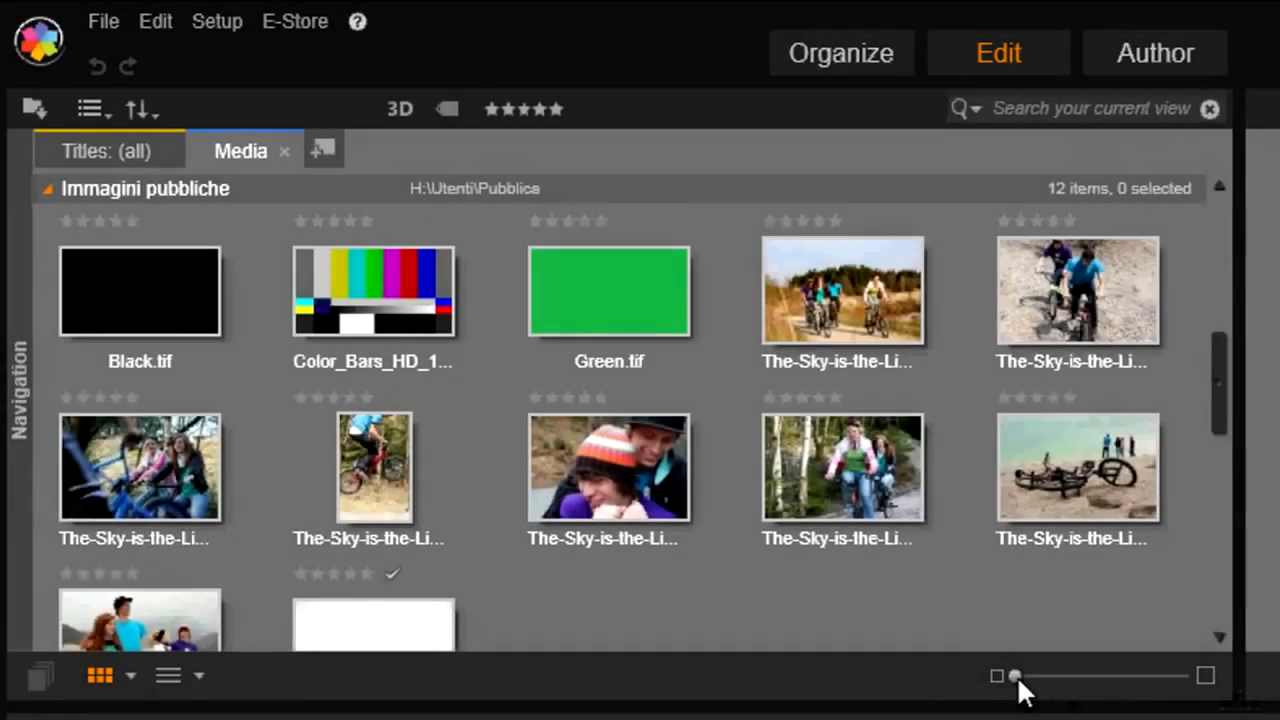
{"action": "left_click_drag", "start_coordinate": [1015, 676], "coordinate": [1043, 676]}
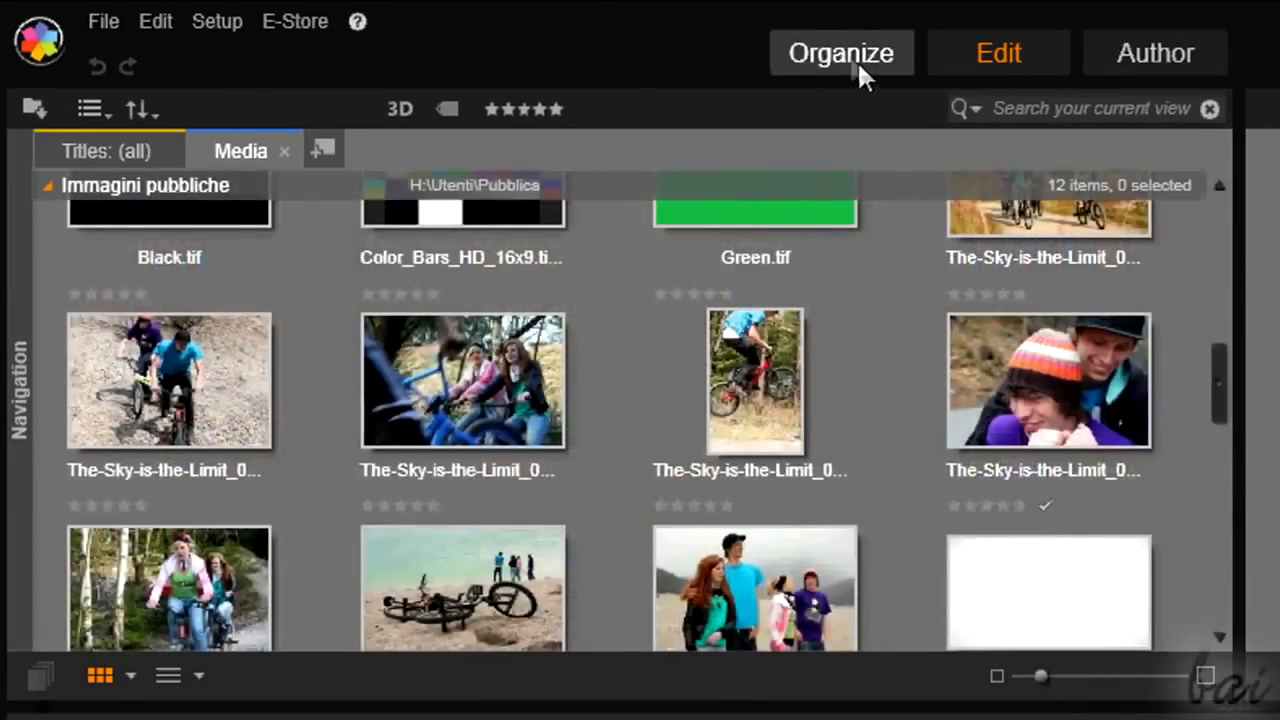
Switch to the Organize workspace and create a new collection named Mine.
{"action": "left_click", "coordinate": [847, 52]}
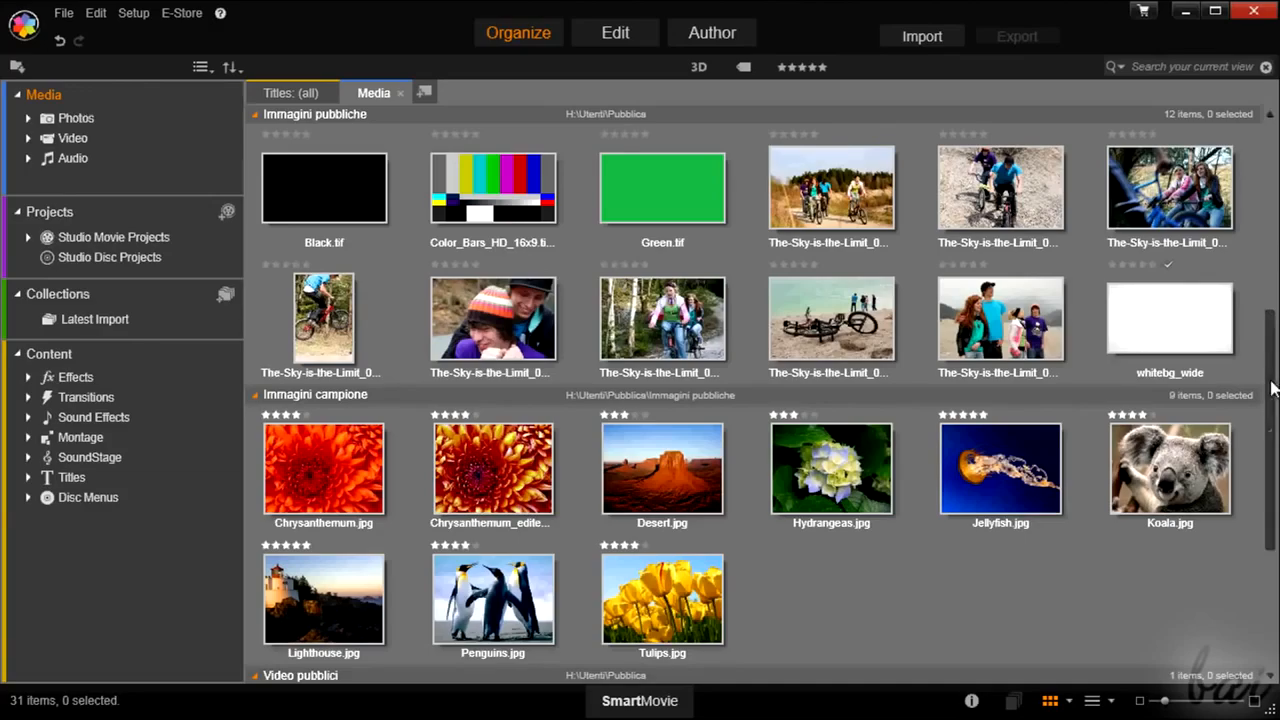
{"action": "left_click_drag", "start_coordinate": [1272, 380], "coordinate": [1274, 285]}
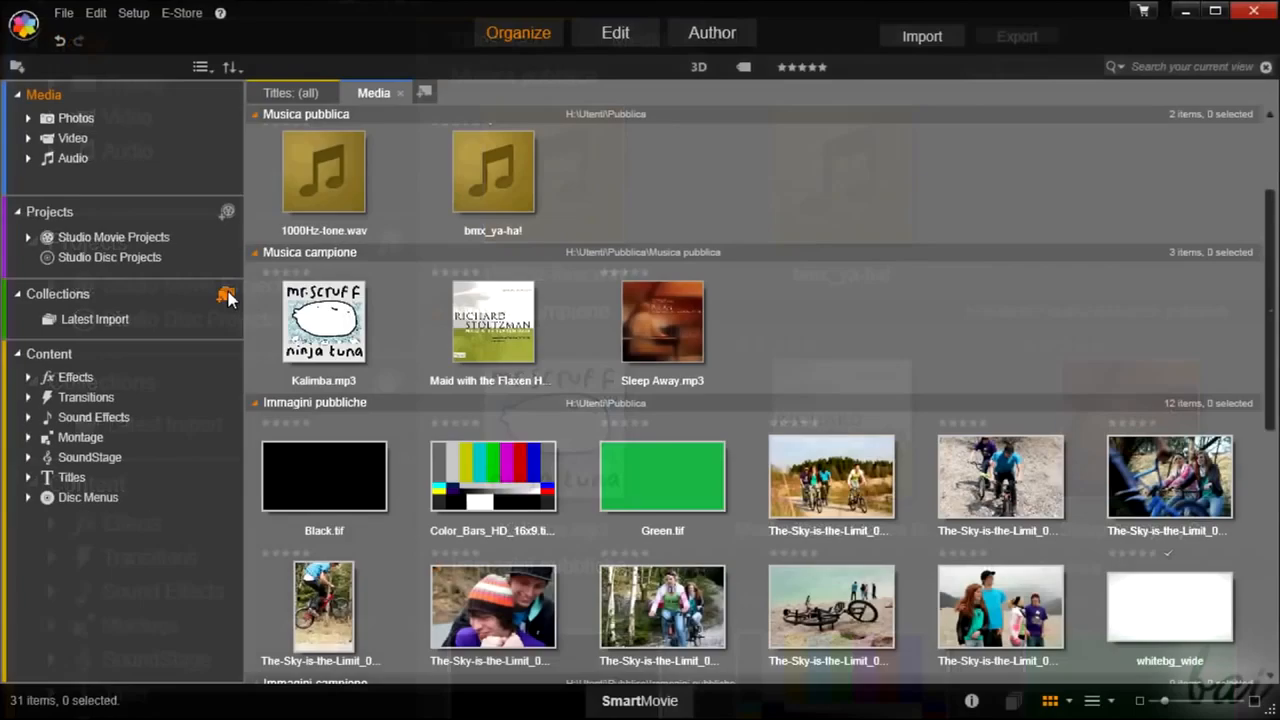
{"action": "left_click", "coordinate": [387, 381]}
{"action": "type", "text": "Mine"}
{"action": "left_click", "coordinate": [385, 340]}
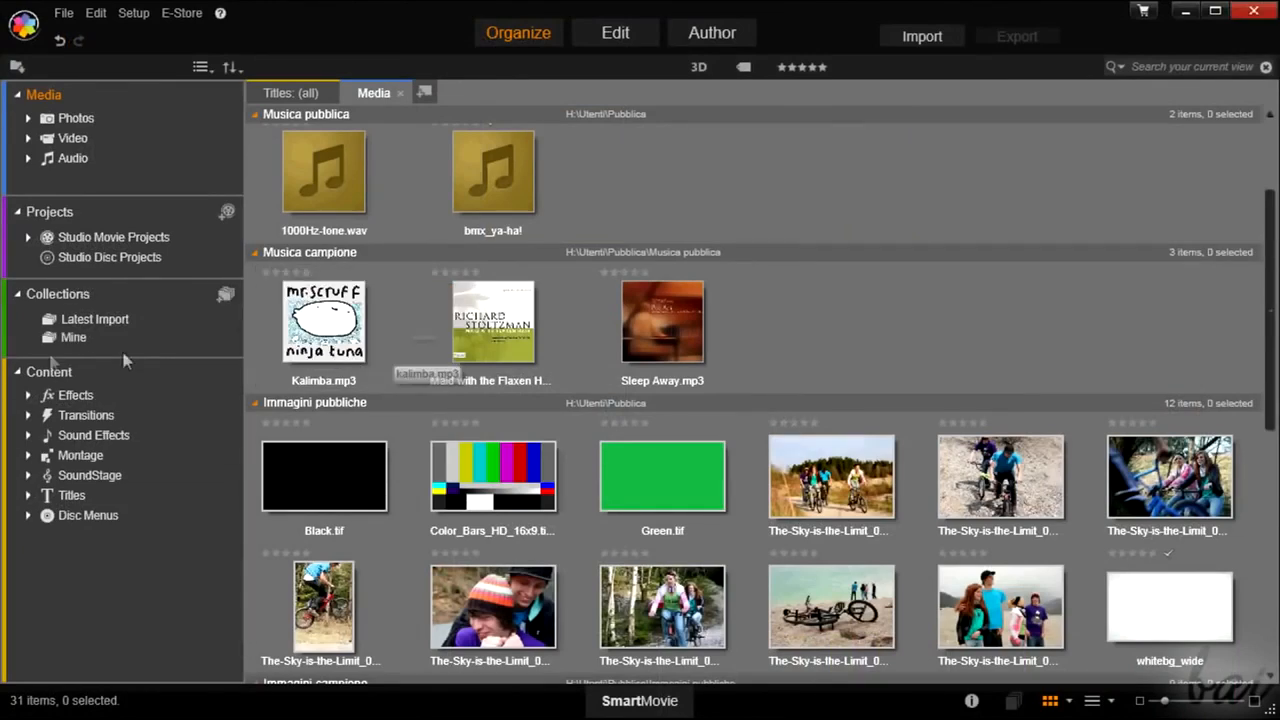
Add the Chrysanthemum.jpg photo and its edited version to the Mine collection and open that collection.
{"action": "left_click", "coordinate": [76, 118]}
{"action": "left_click_drag", "start_coordinate": [325, 468], "coordinate": [75, 341]}
{"action": "left_click_drag", "start_coordinate": [497, 468], "coordinate": [76, 342]}
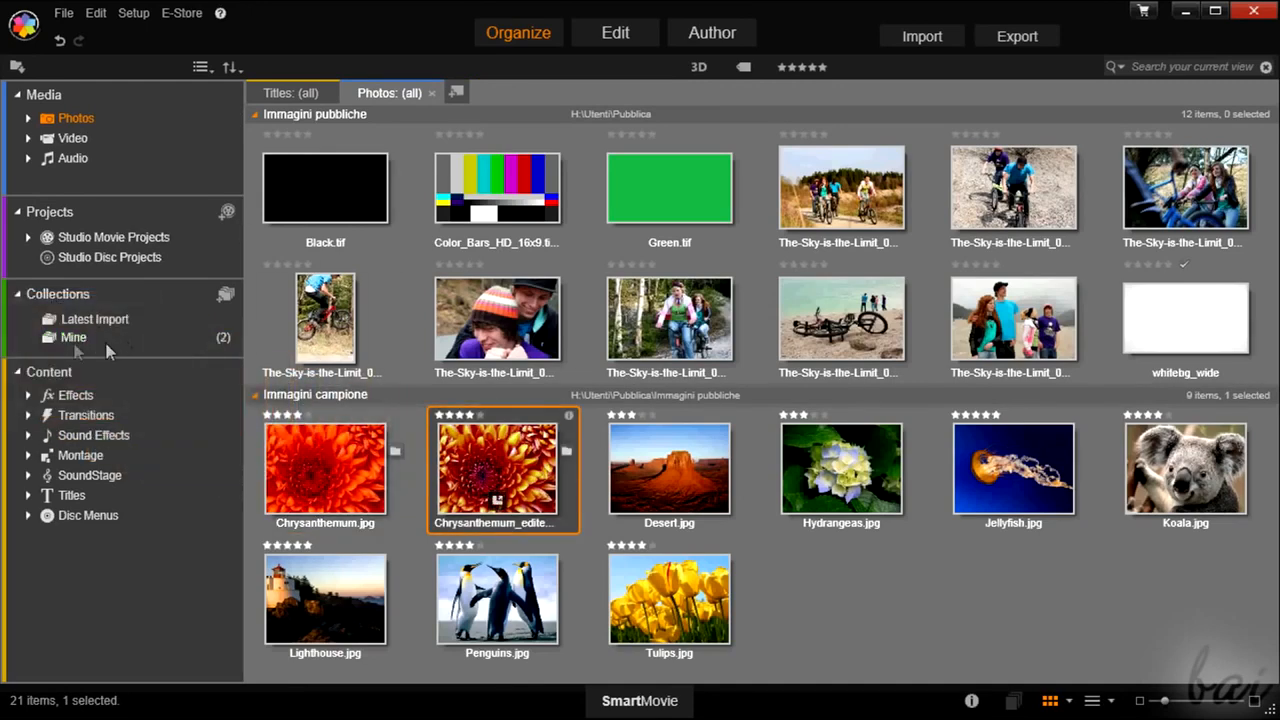
{"action": "left_click", "coordinate": [76, 341]}
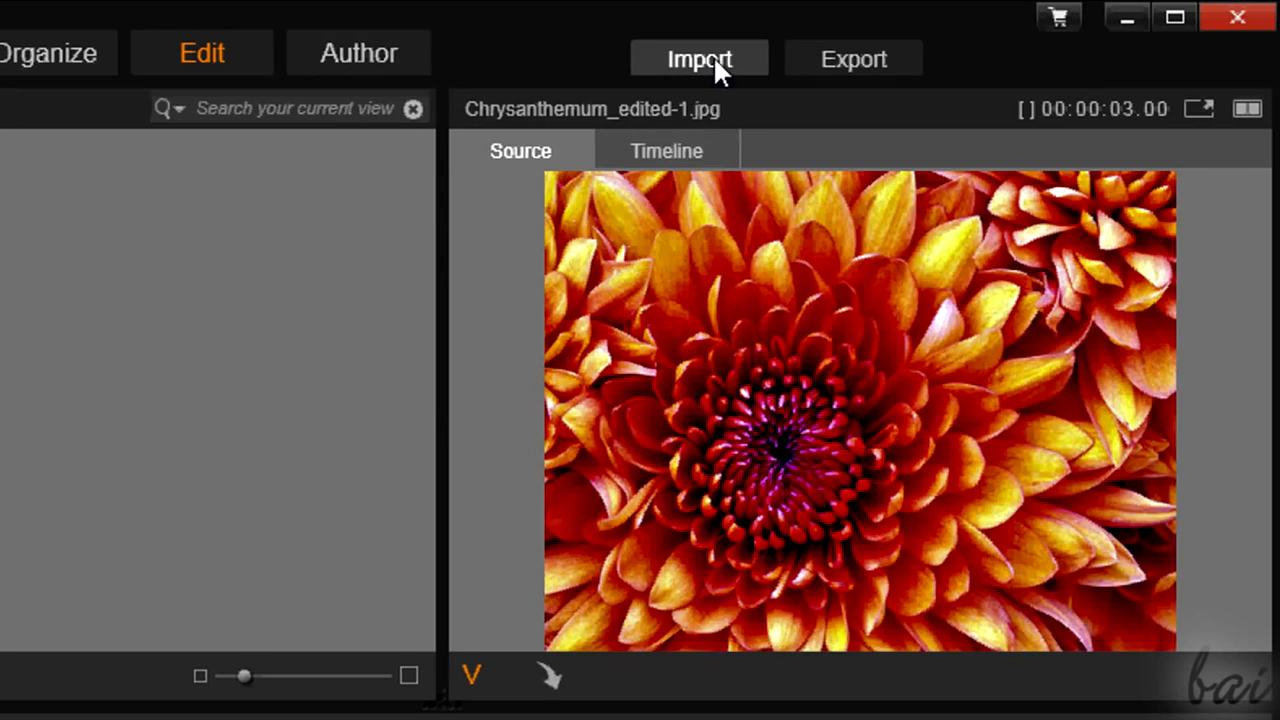
Import Puppies.jpg, drum_loop11.wav and the Particles Rising video from the Sample folder on the computer.
{"action": "left_click", "coordinate": [713, 55]}
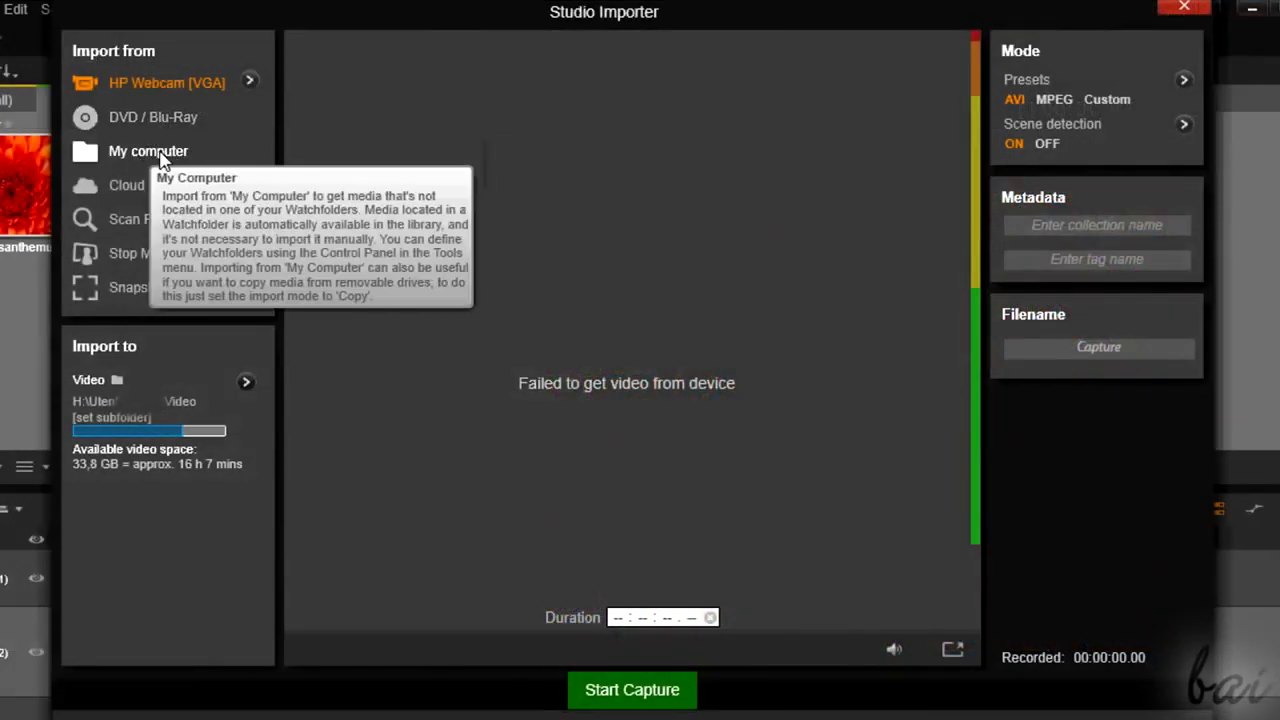
{"action": "left_click", "coordinate": [160, 158]}
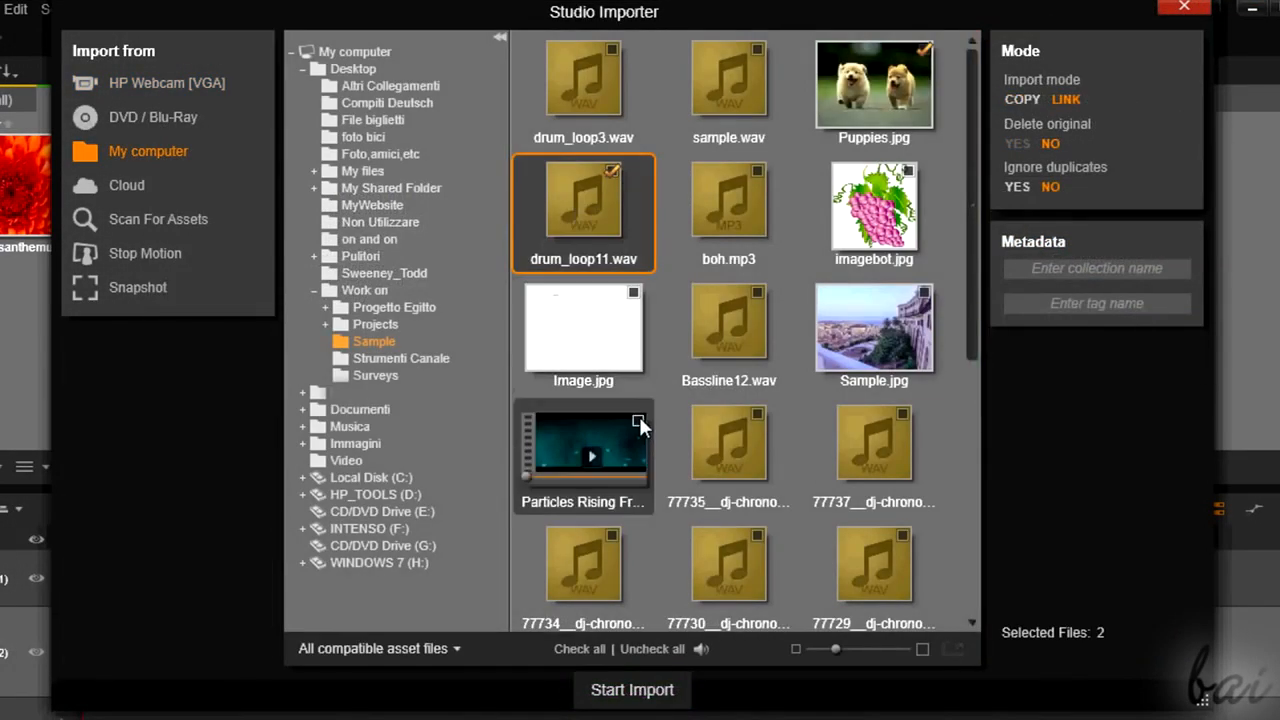
{"action": "left_click", "coordinate": [638, 423]}
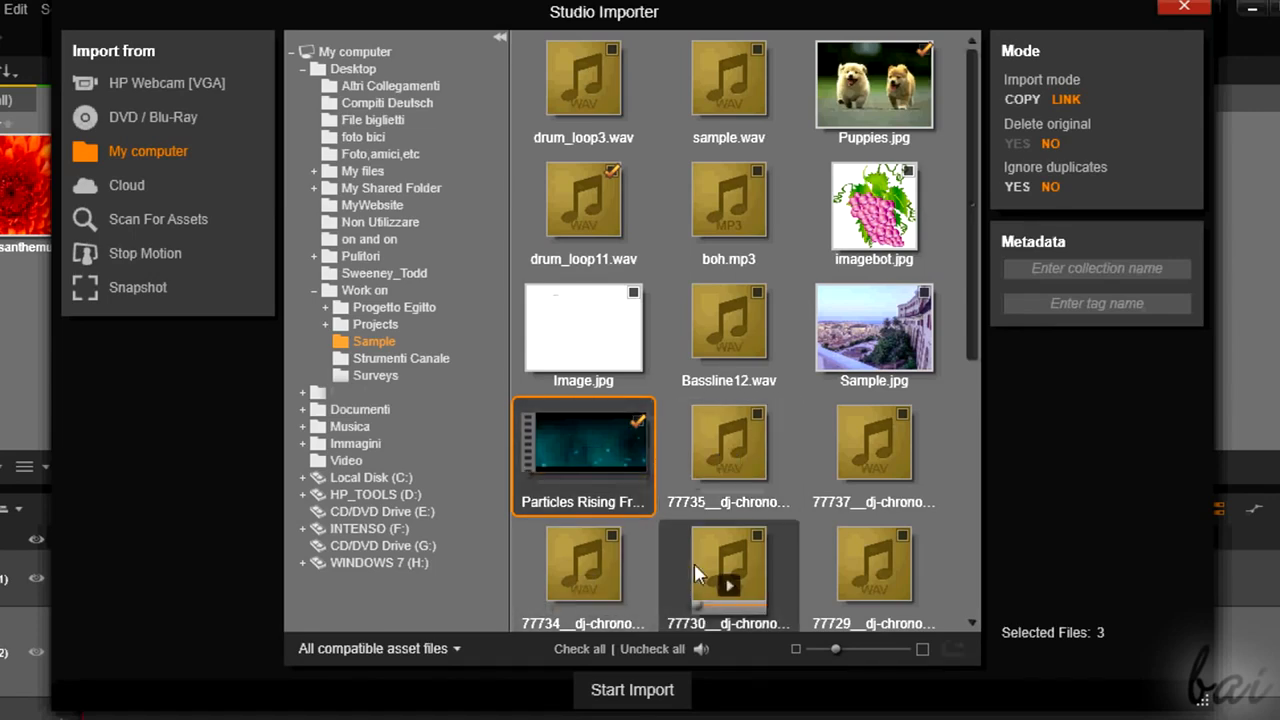
{"action": "left_click", "coordinate": [632, 690]}
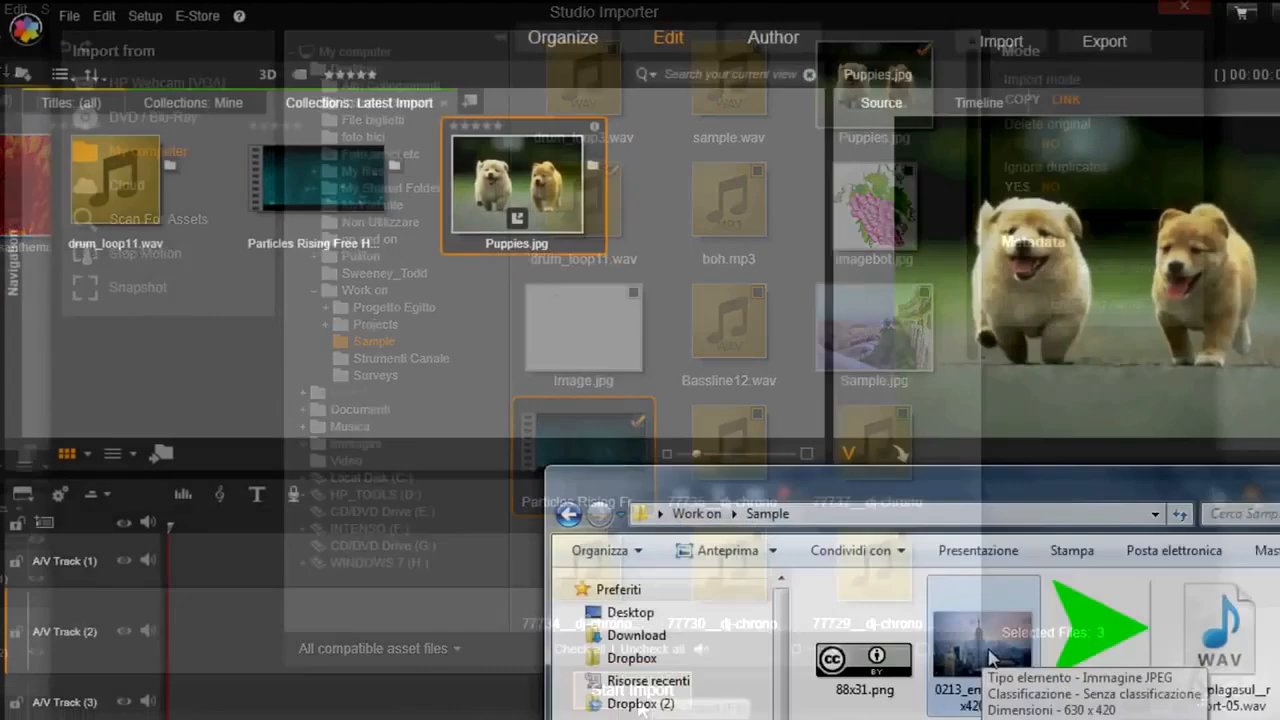
Add 0213_empire_630x420.jpg from the Sample folder in Windows Explorer to the Latest Import collection and select it.
{"action": "left_click_drag", "start_coordinate": [906, 600], "coordinate": [626, 338]}
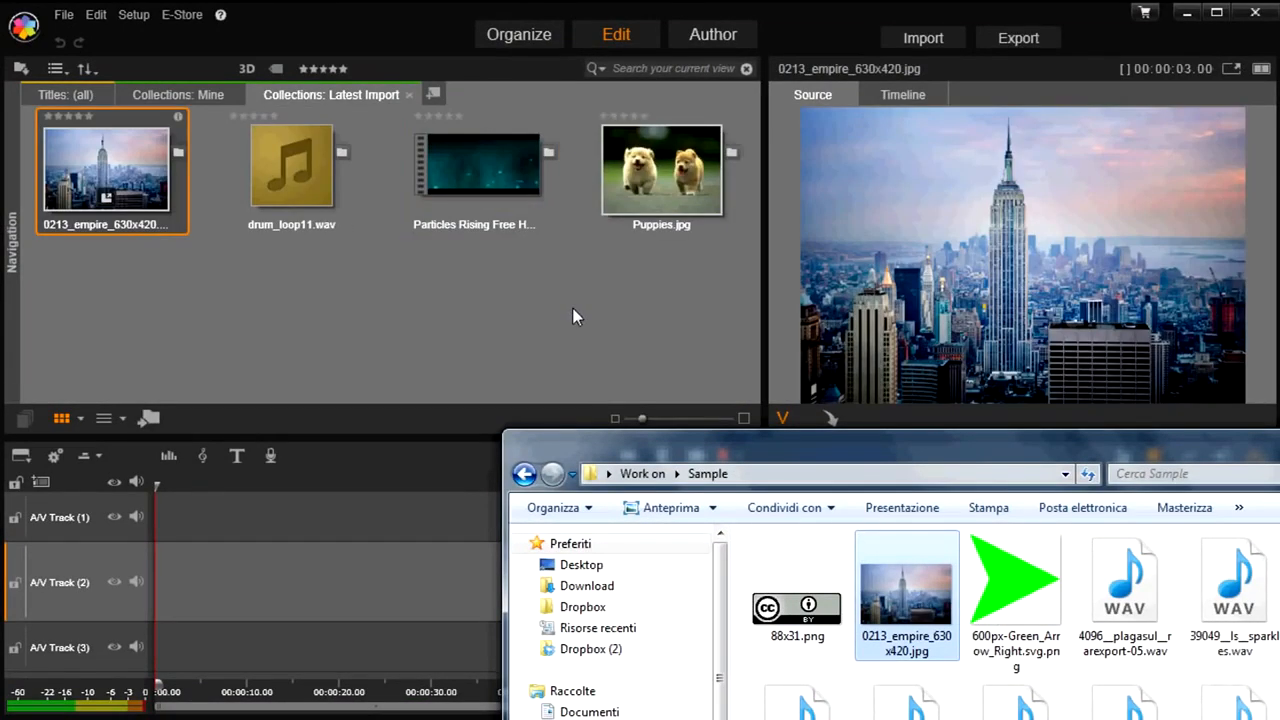
{"action": "left_click", "coordinate": [66, 226]}
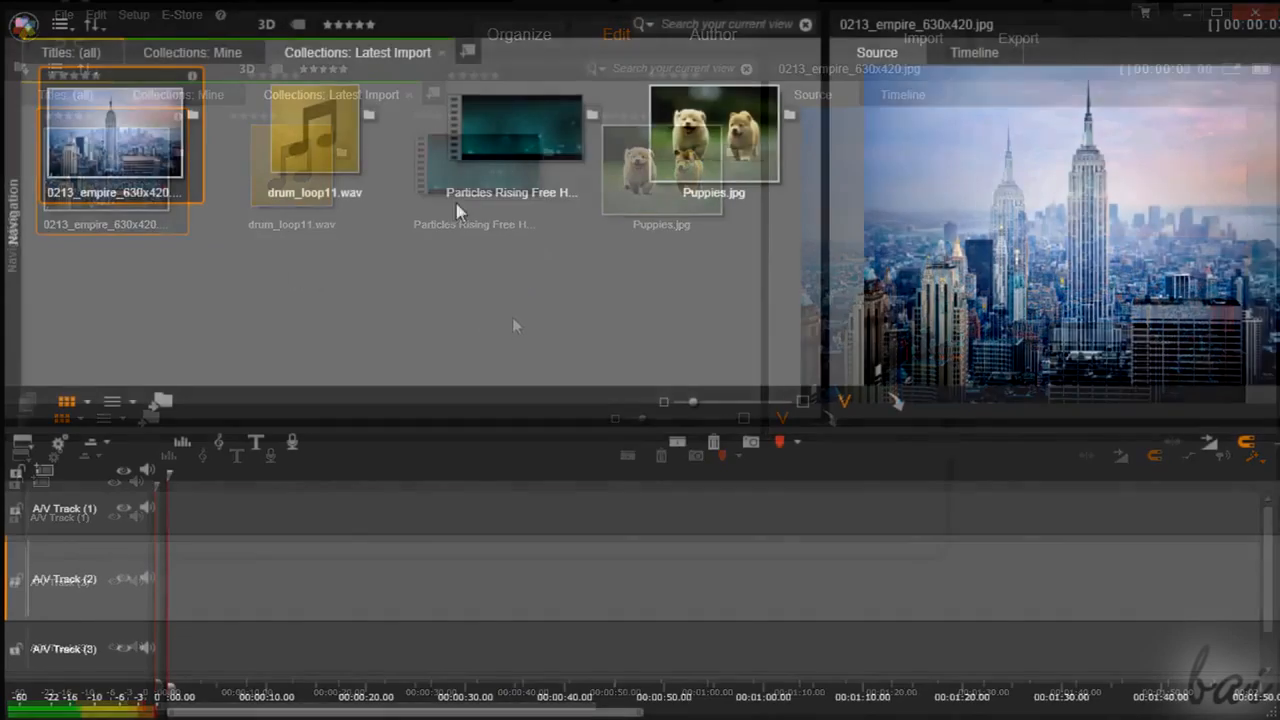
Place the Particles Rising video on A/V Track (2), Puppies.jpg on A/V Track (1) at about 6 s, and drum_loop11.wav on A/V Track (3).
{"action": "left_click_drag", "start_coordinate": [481, 166], "coordinate": [478, 596]}
{"action": "left_click_drag", "start_coordinate": [712, 150], "coordinate": [290, 503]}
{"action": "left_click_drag", "start_coordinate": [228, 512], "coordinate": [225, 512]}
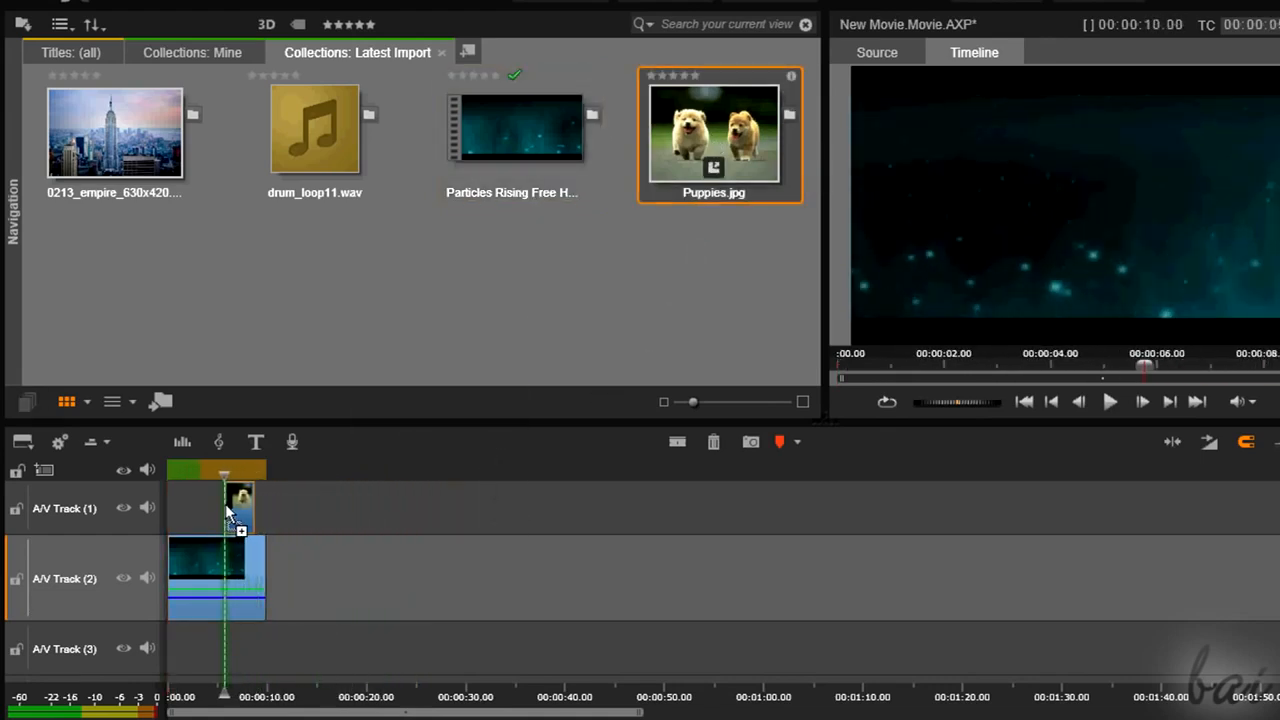
{"action": "left_click_drag", "start_coordinate": [315, 130], "coordinate": [172, 657]}
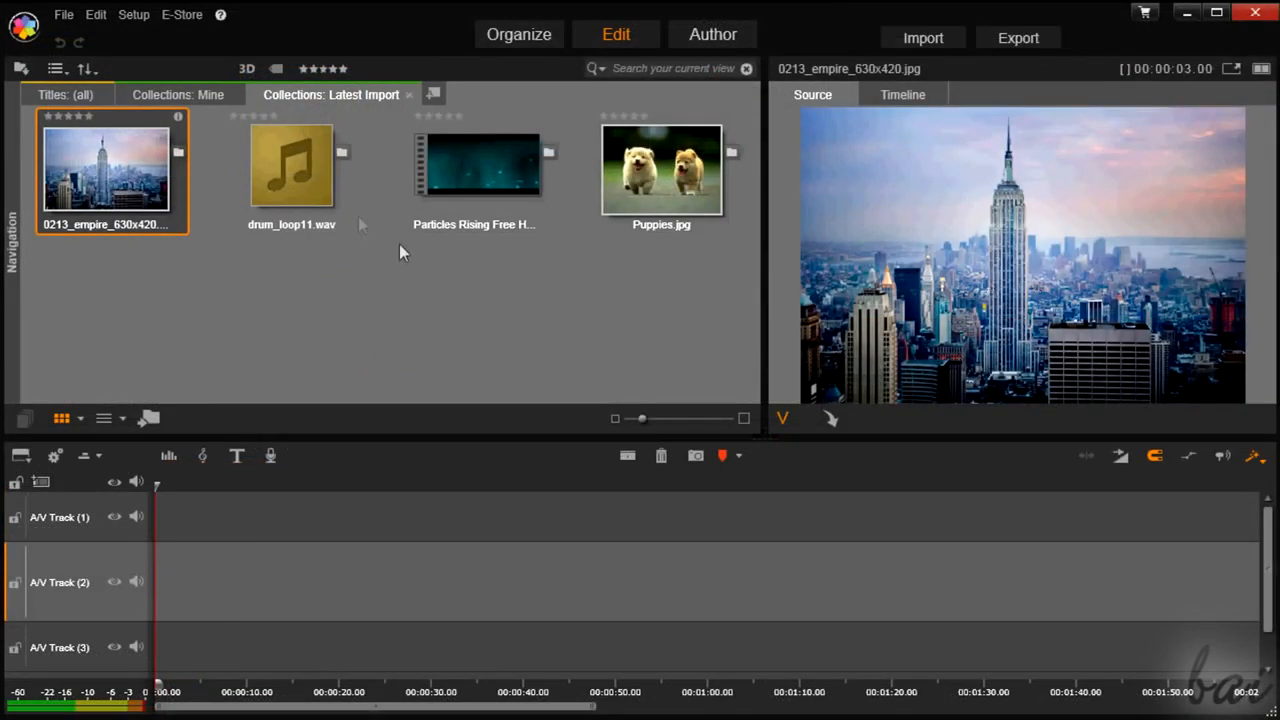
Preview drum_loop11.wav as a source with playback and jogging, and scrub through the the-sky-is-the-limit video.
{"action": "left_click", "coordinate": [294, 186]}
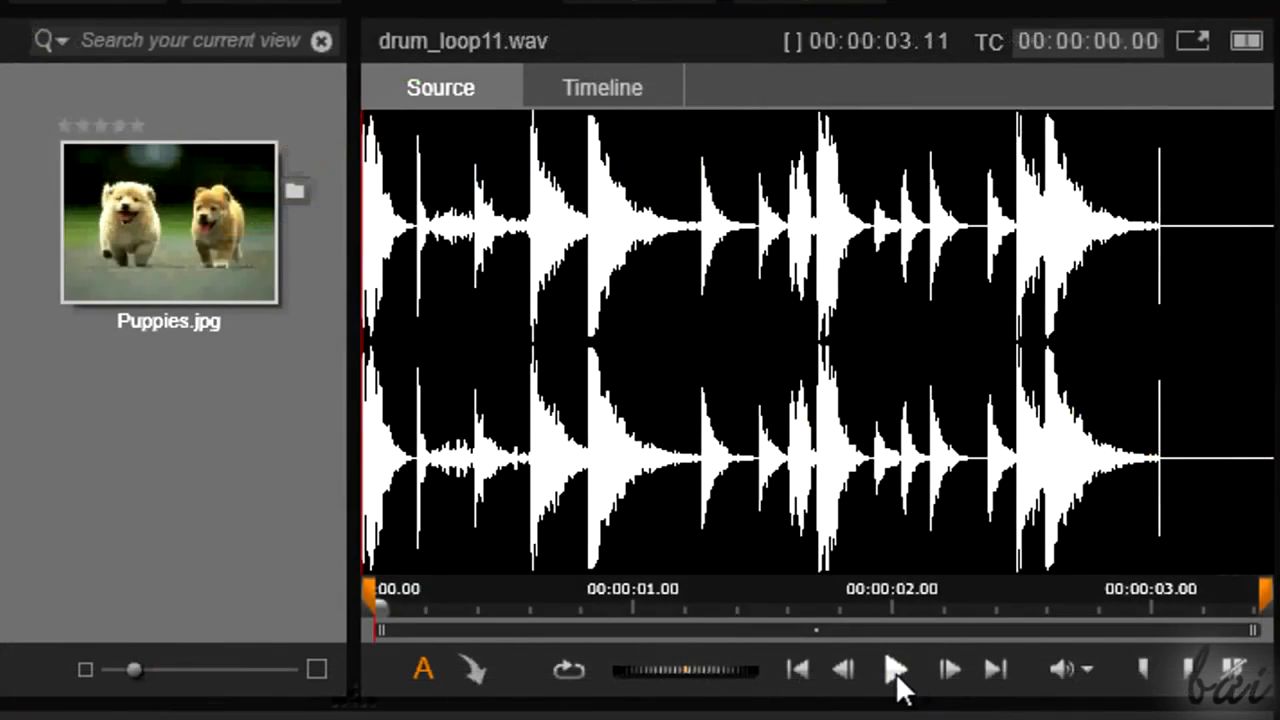
{"action": "left_click", "coordinate": [1066, 418]}
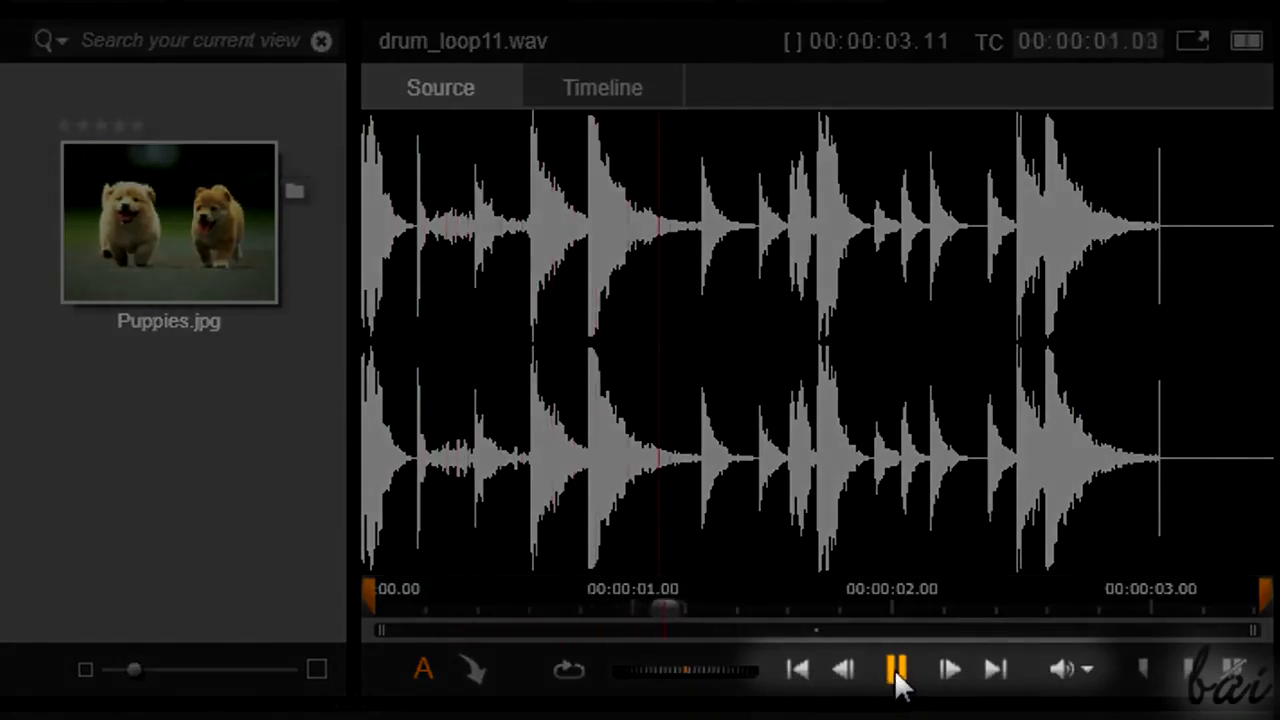
{"action": "left_click", "coordinate": [896, 670]}
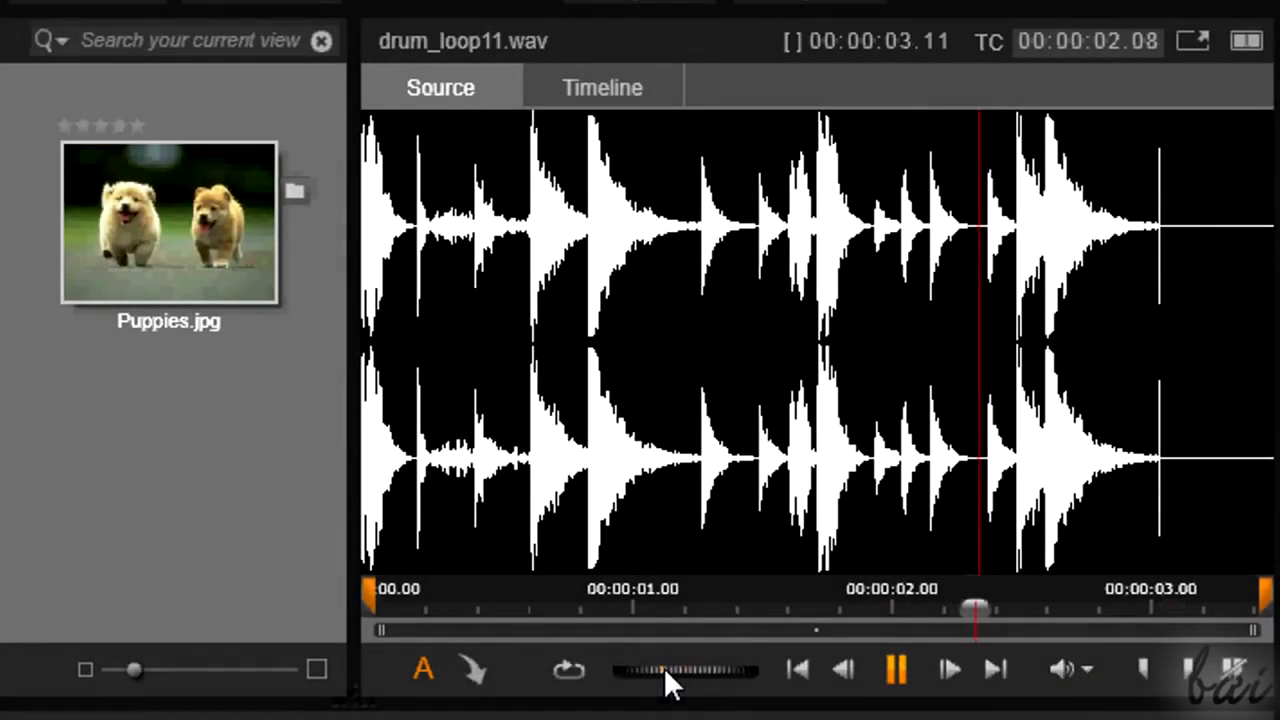
{"action": "mouse_move", "coordinate": [664, 667]}
{"action": "left_mouse_down"}
{"action": "mouse_move", "coordinate": [637, 667]}
{"action": "mouse_move", "coordinate": [669, 665]}
{"action": "left_mouse_up"}
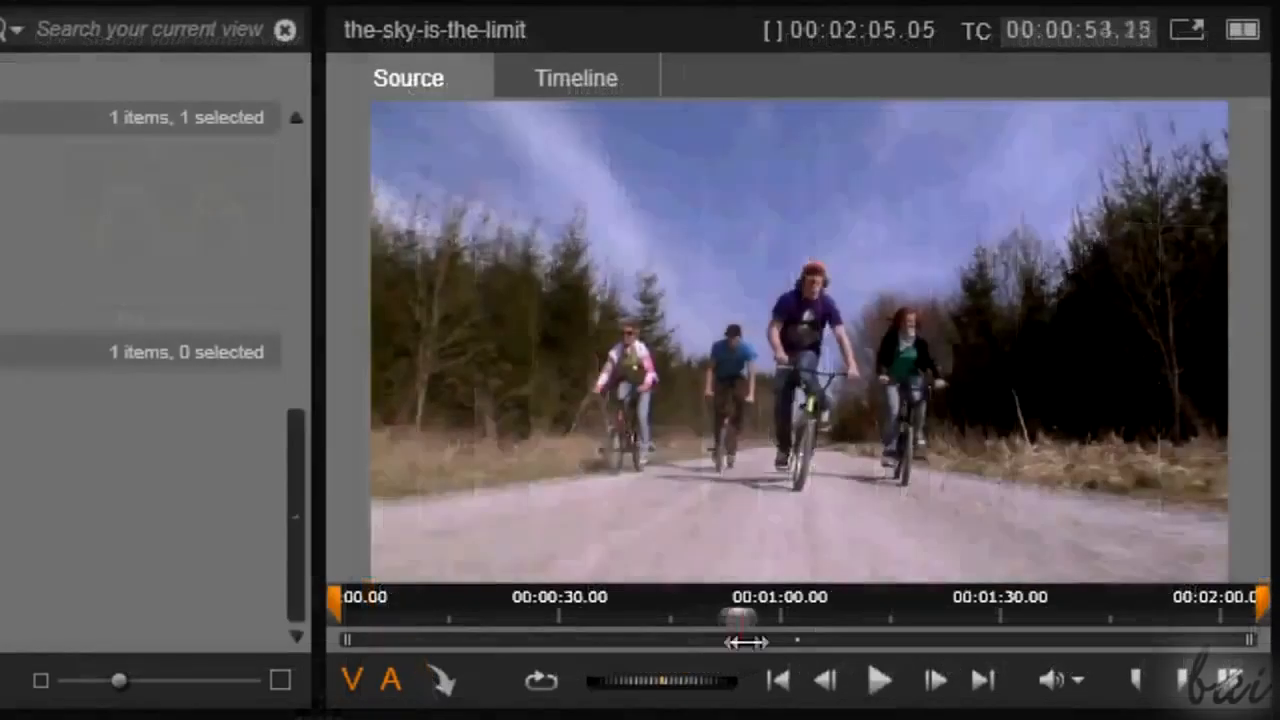
{"action": "left_click_drag", "start_coordinate": [749, 643], "coordinate": [691, 651]}
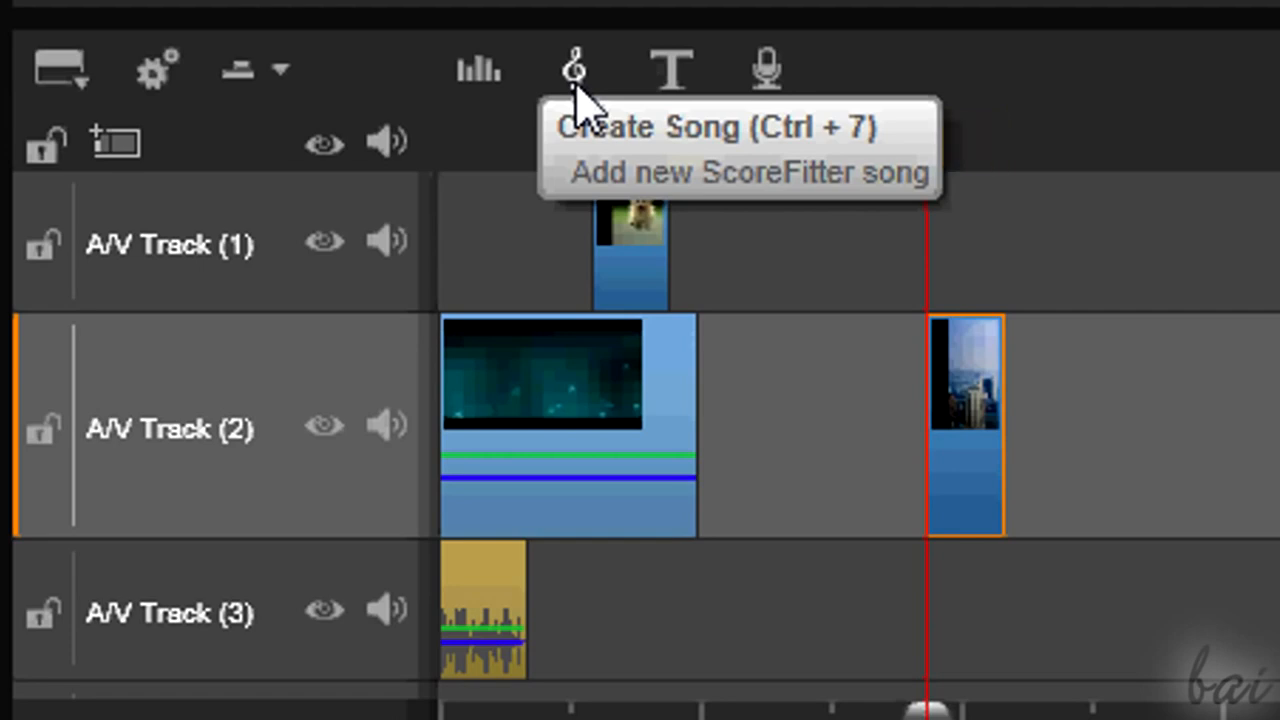
Open the ScoreFitter song creator and choose the Soothing Balm version of the Classical song A Gift To Be Simple.
{"action": "left_click", "coordinate": [576, 88]}
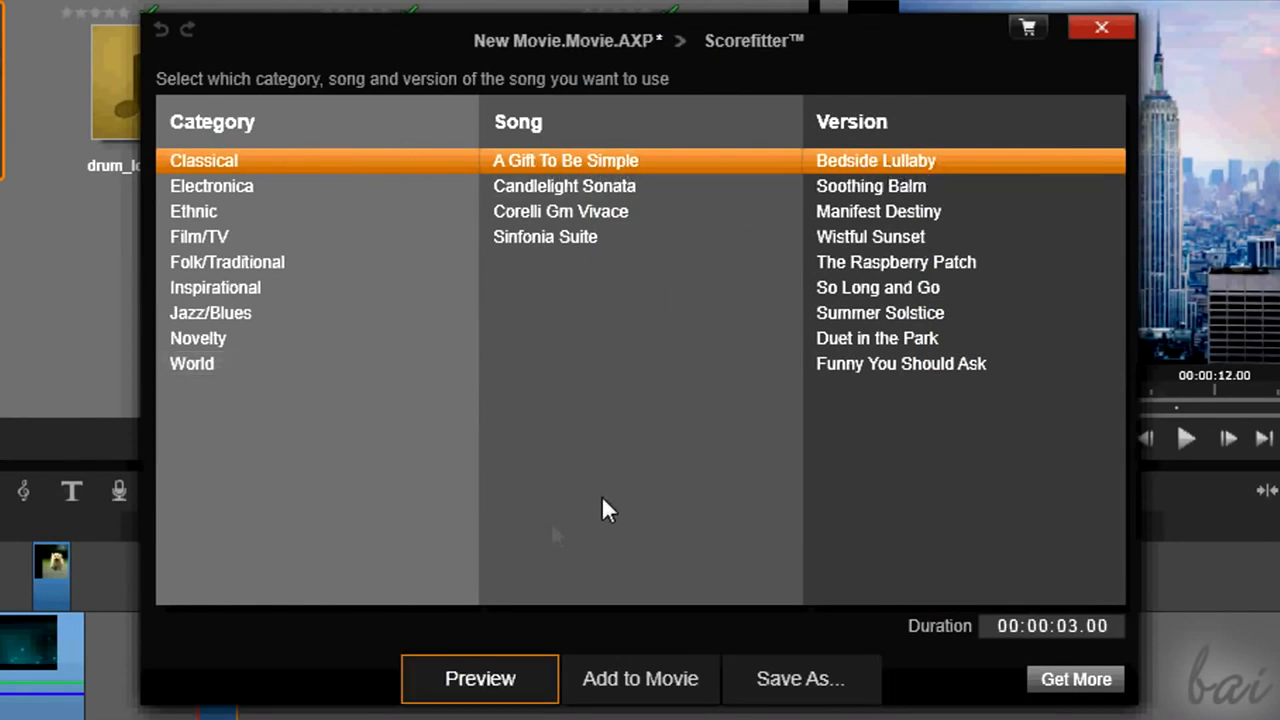
{"action": "left_click", "coordinate": [864, 188]}
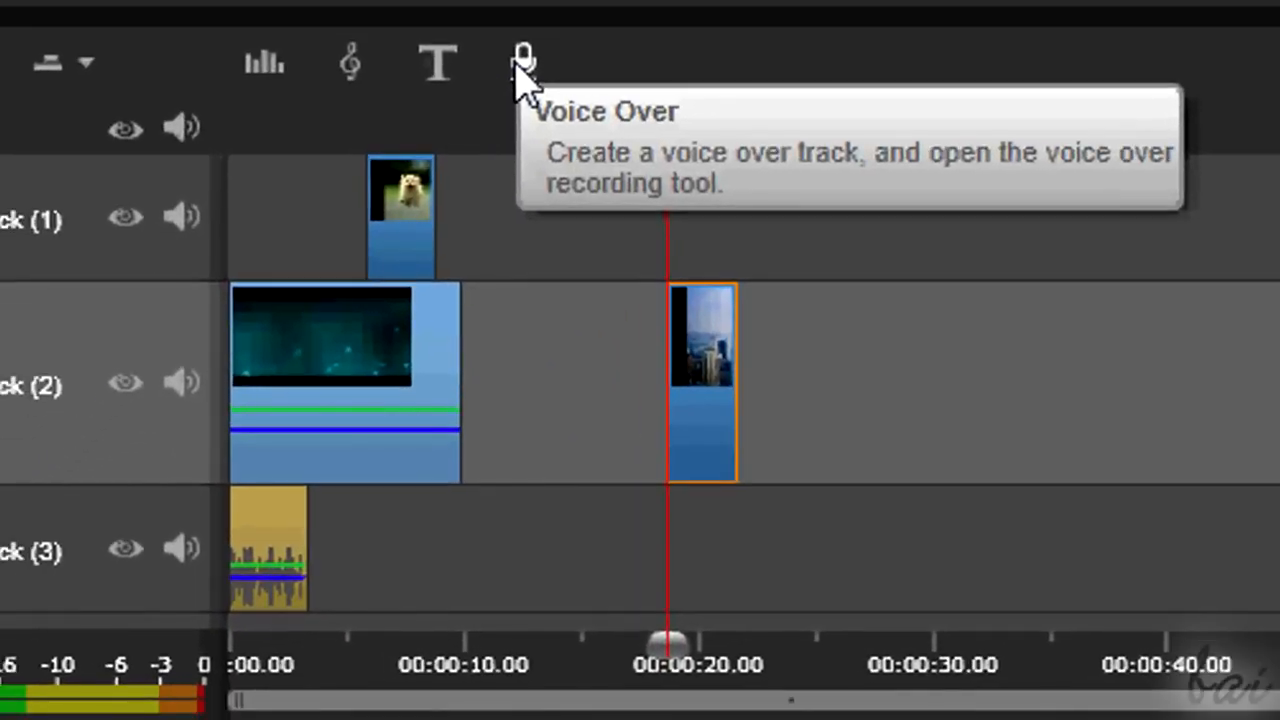
Open the Voice Over recording tool and toggle its option to mute all audio.
{"action": "left_click", "coordinate": [523, 62]}
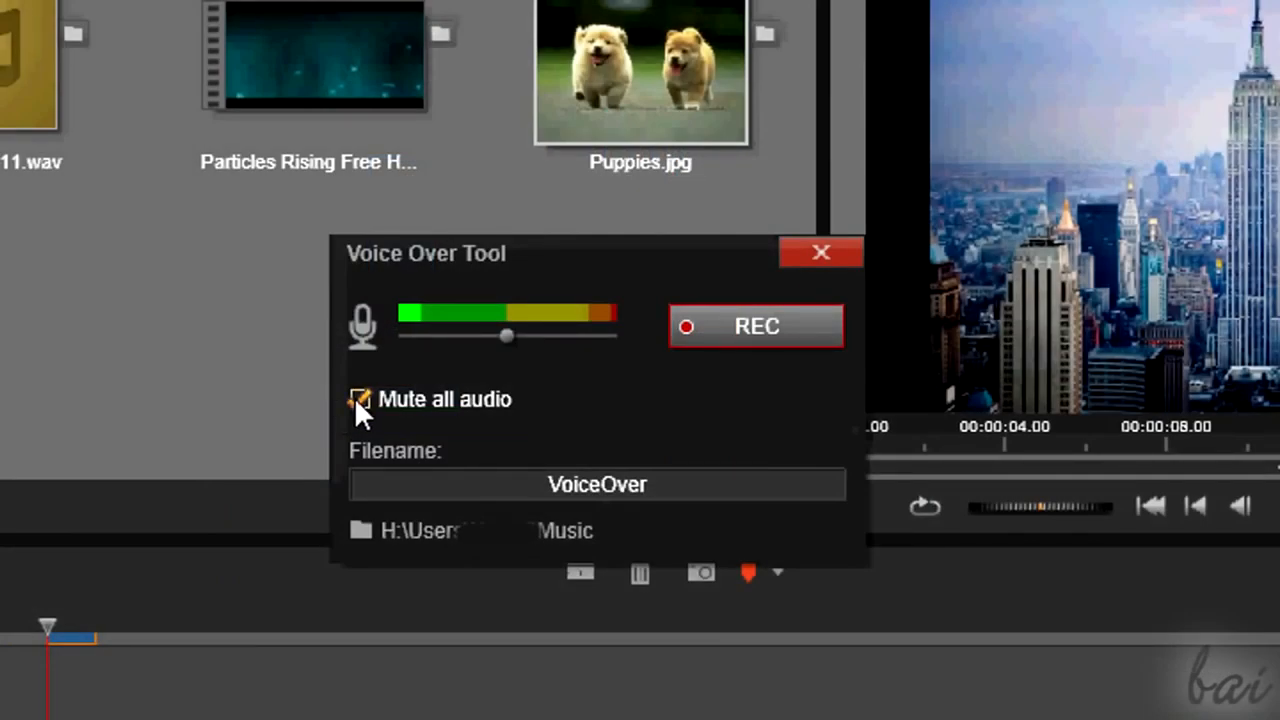
{"action": "left_click", "coordinate": [356, 402]}
{"action": "left_click", "coordinate": [356, 399]}
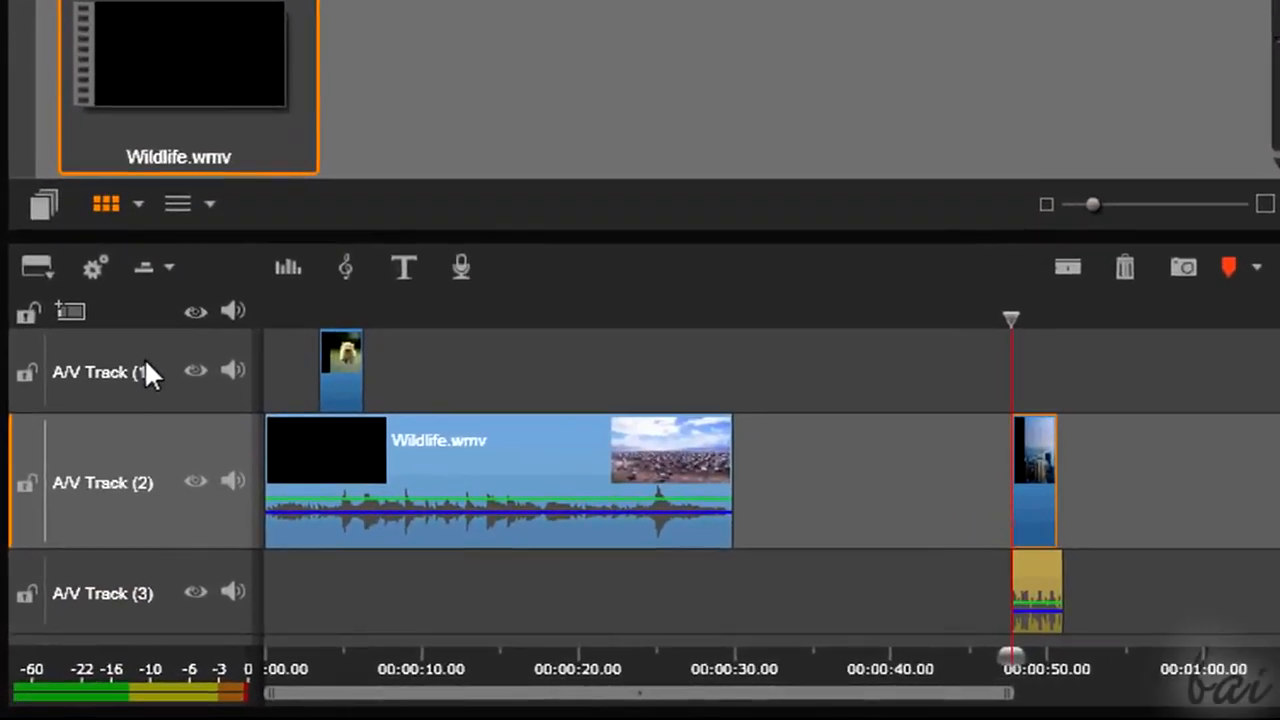
Select A/V Tracks (1), (2) and (3) in turn, and adjust the timeline's time scale.
{"action": "left_click", "coordinate": [112, 437]}
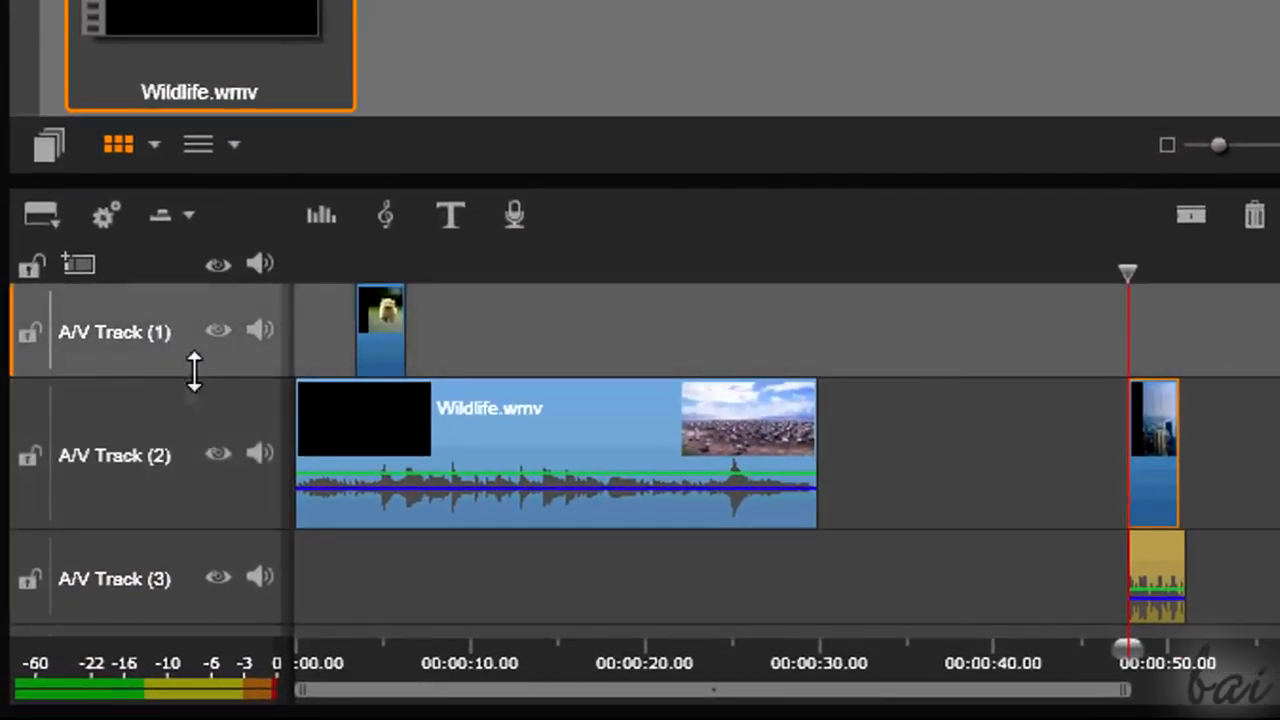
{"action": "left_click", "coordinate": [177, 440]}
{"action": "left_click", "coordinate": [158, 588]}
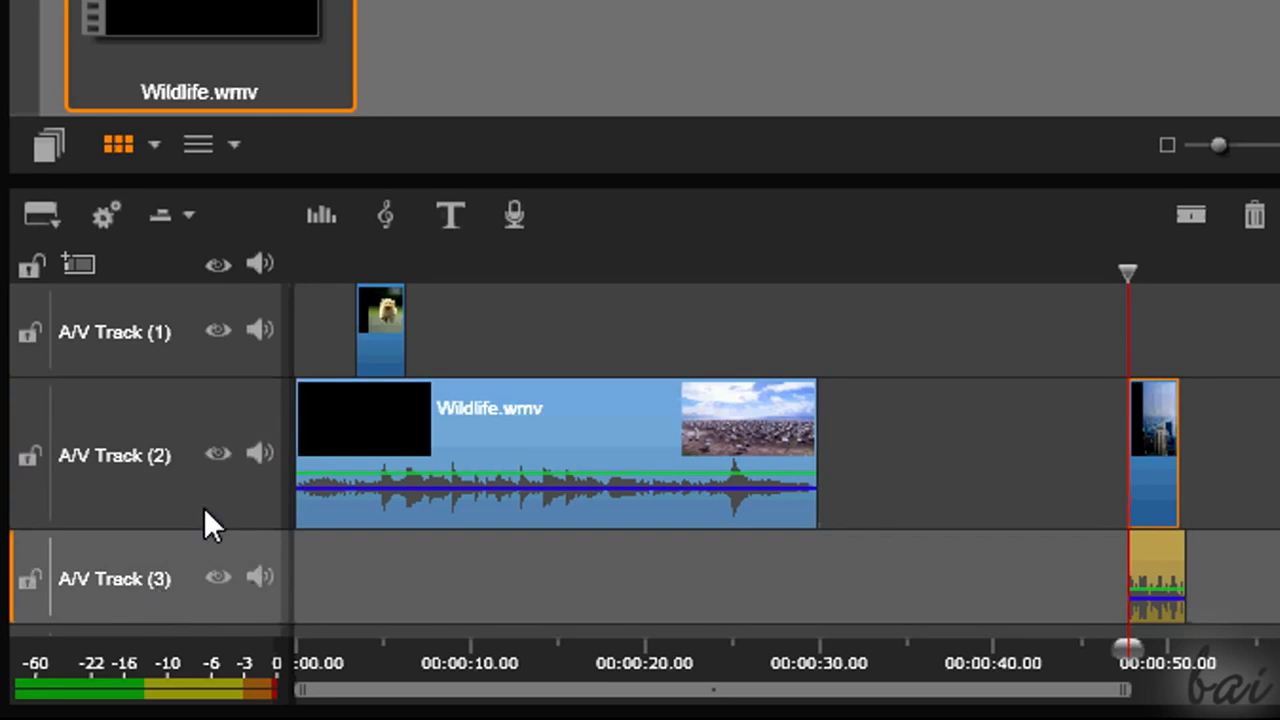
{"action": "scroll", "coordinate": [1060, 523], "scroll_direction": "down", "scroll_amount": 2}
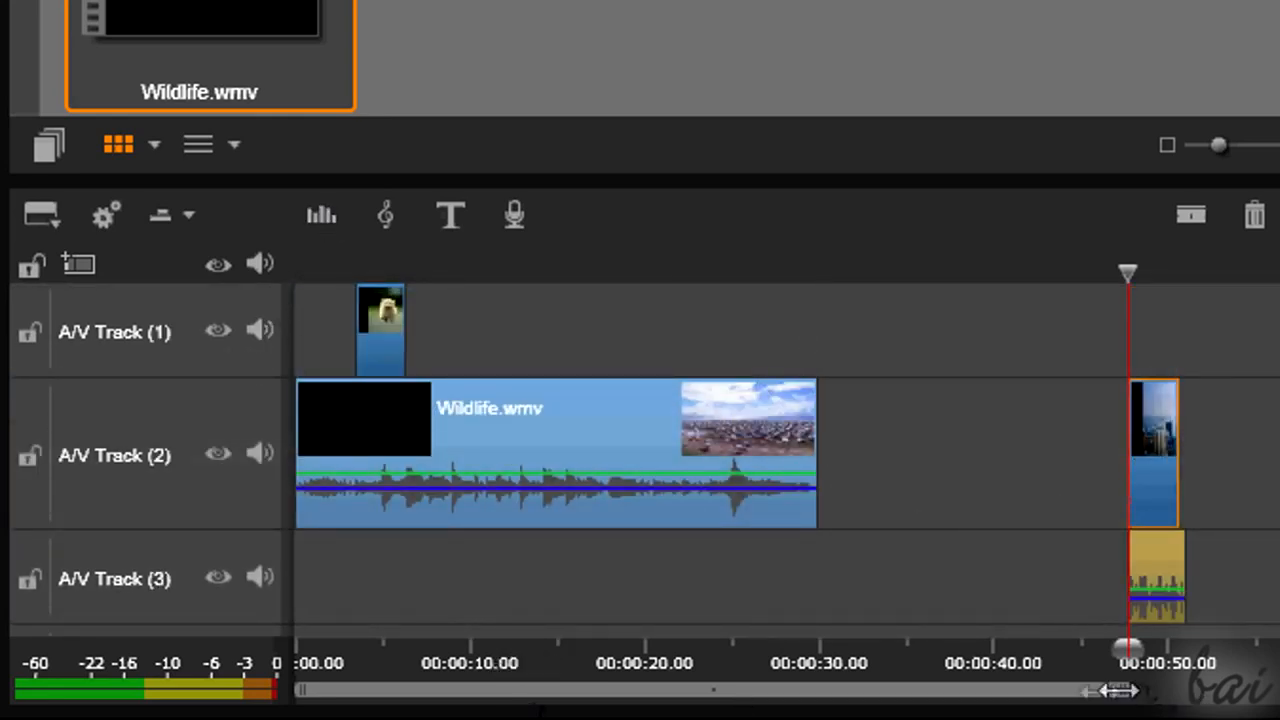
{"action": "left_click_drag", "start_coordinate": [1120, 690], "coordinate": [994, 689]}
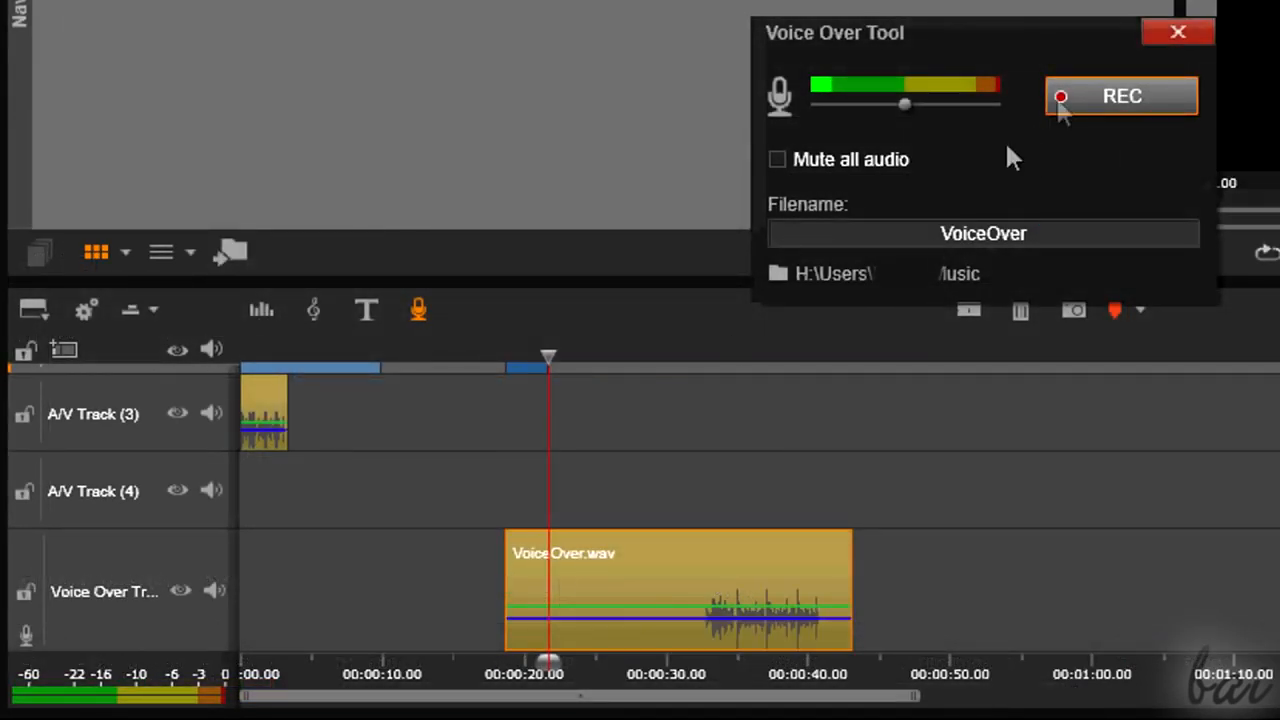
Close the voice-over recorder and trim the start of VoiceOver.wav to about 31 s on the timeline, just before its audible part.
{"action": "left_click", "coordinate": [1186, 32]}
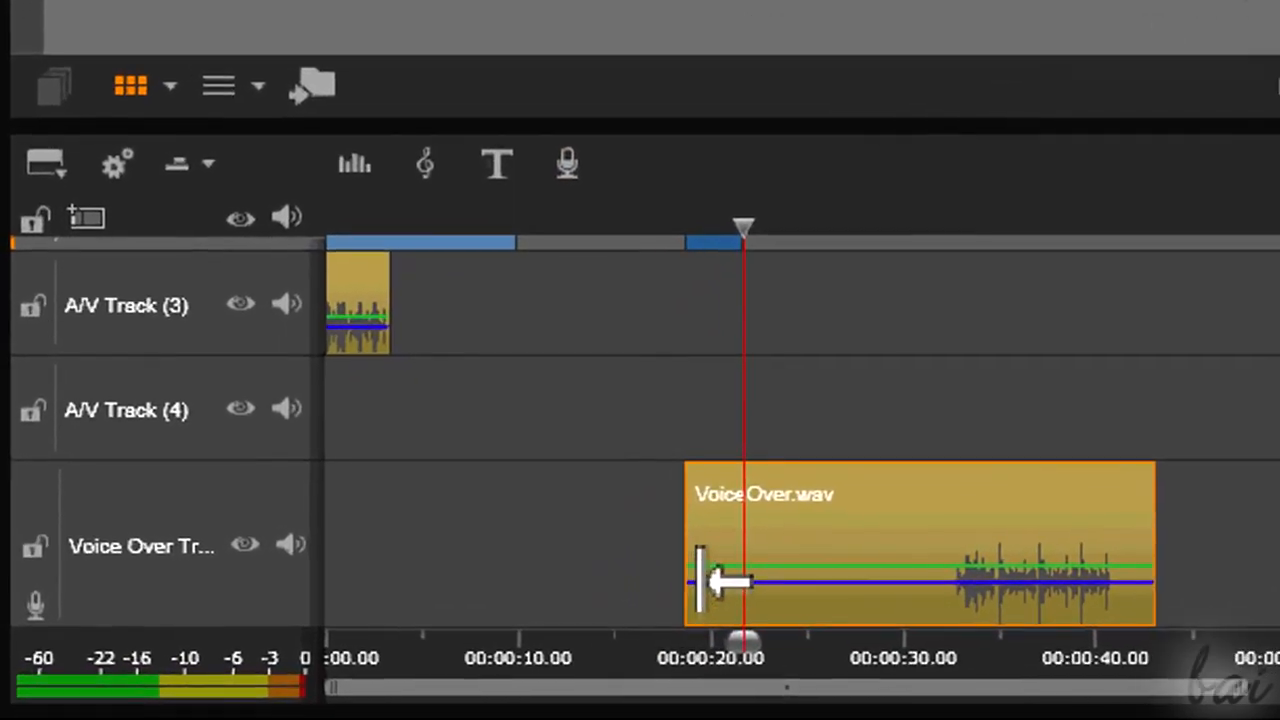
{"action": "left_click_drag", "start_coordinate": [728, 582], "coordinate": [947, 582]}
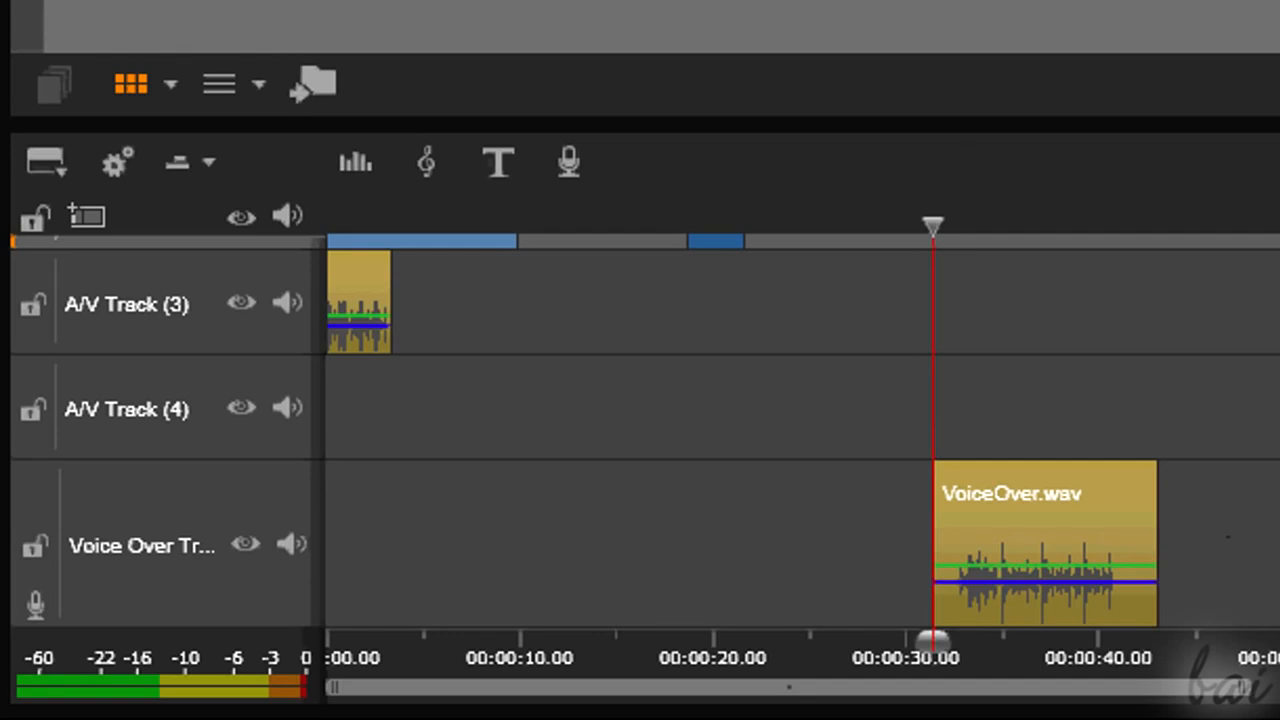
{"action": "key", "text": "space"}
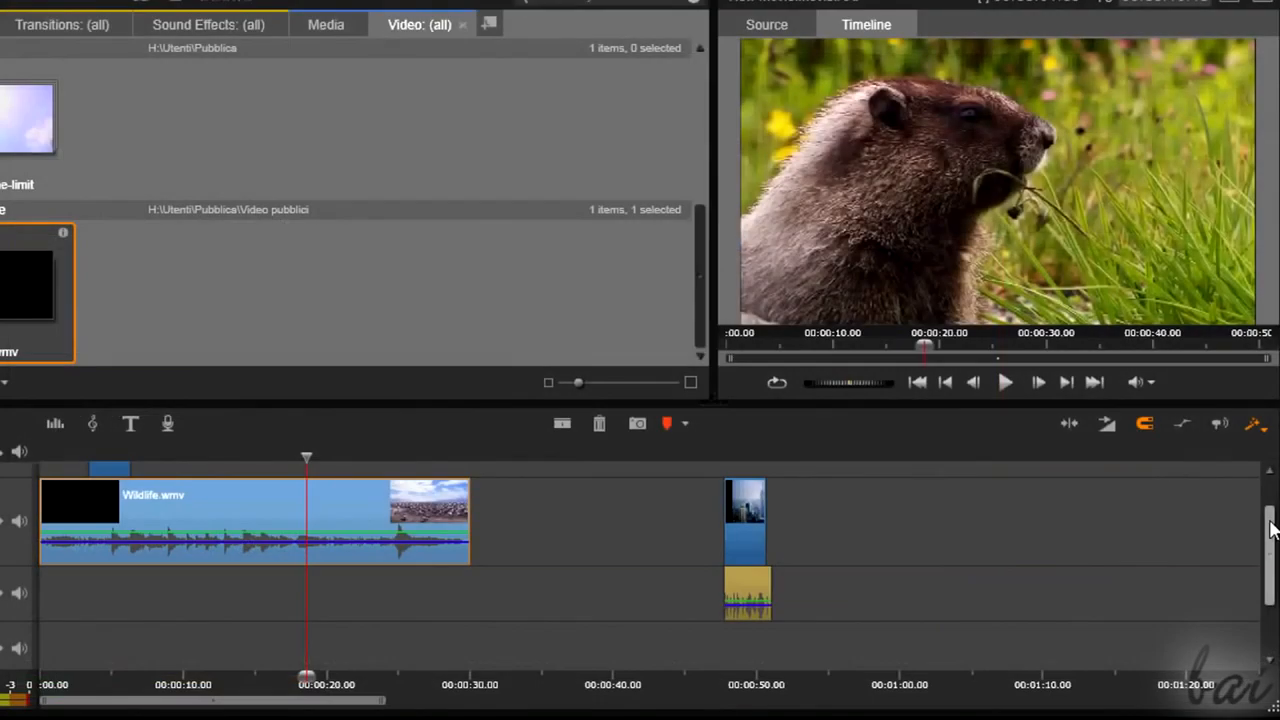
Move the audio clip on A/V Track (3) to start at about 40 s and play the movie.
{"action": "left_click_drag", "start_coordinate": [750, 596], "coordinate": [628, 596]}
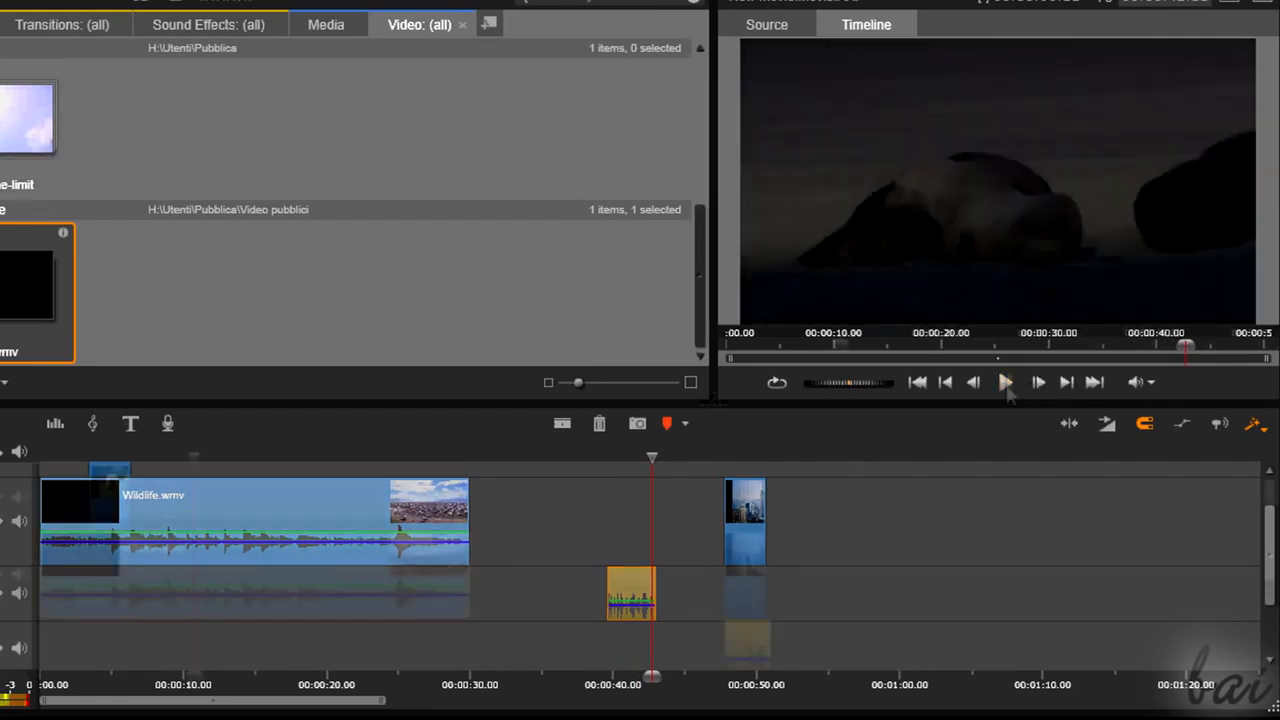
{"action": "left_click", "coordinate": [1005, 382]}
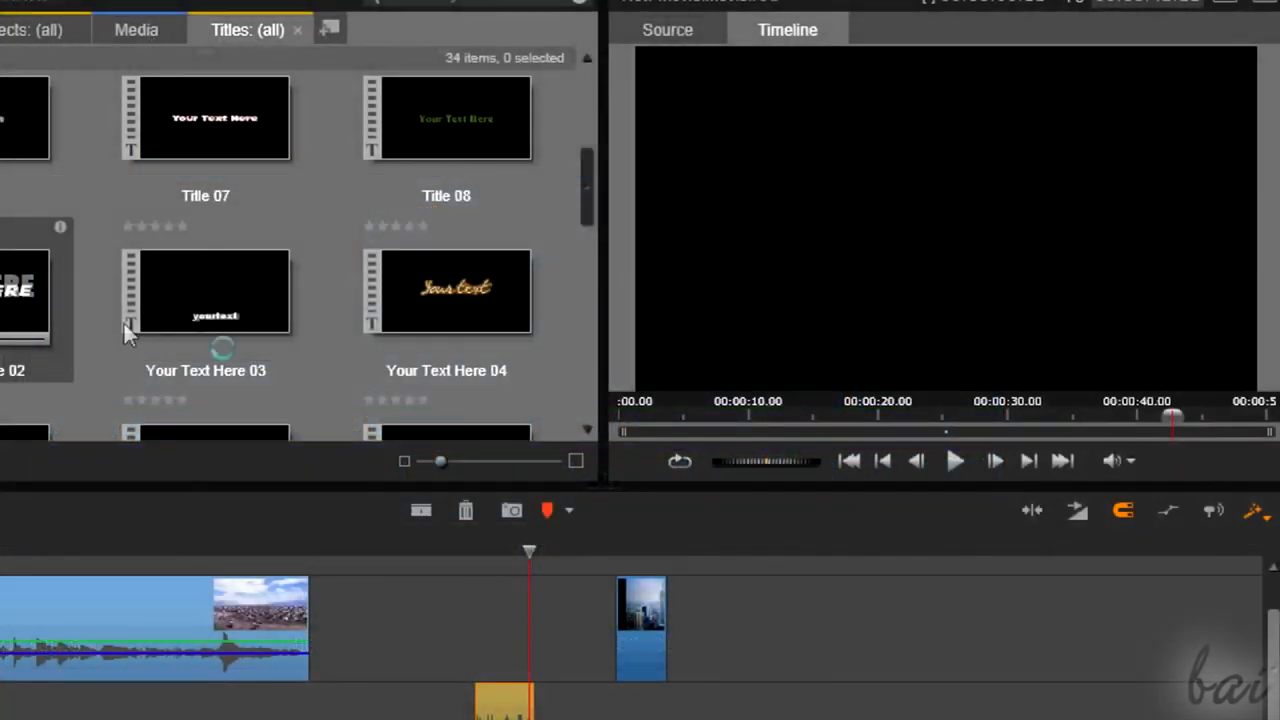
Add the Your Text Here 02 title to A/V Track (2) at about 1:01, and extend the skyline photo to about 58 s and the title to 1:16.
{"action": "left_click_drag", "start_coordinate": [55, 320], "coordinate": [846, 642]}
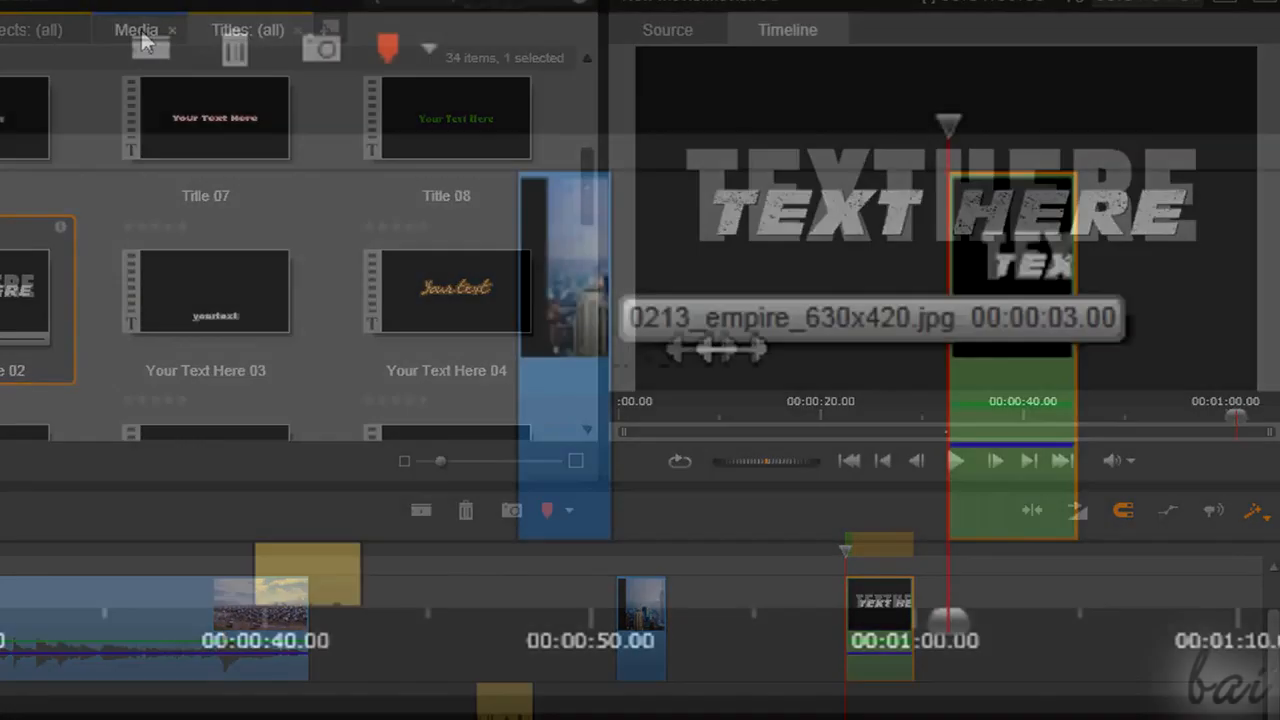
{"action": "left_click_drag", "start_coordinate": [665, 627], "coordinate": [800, 627]}
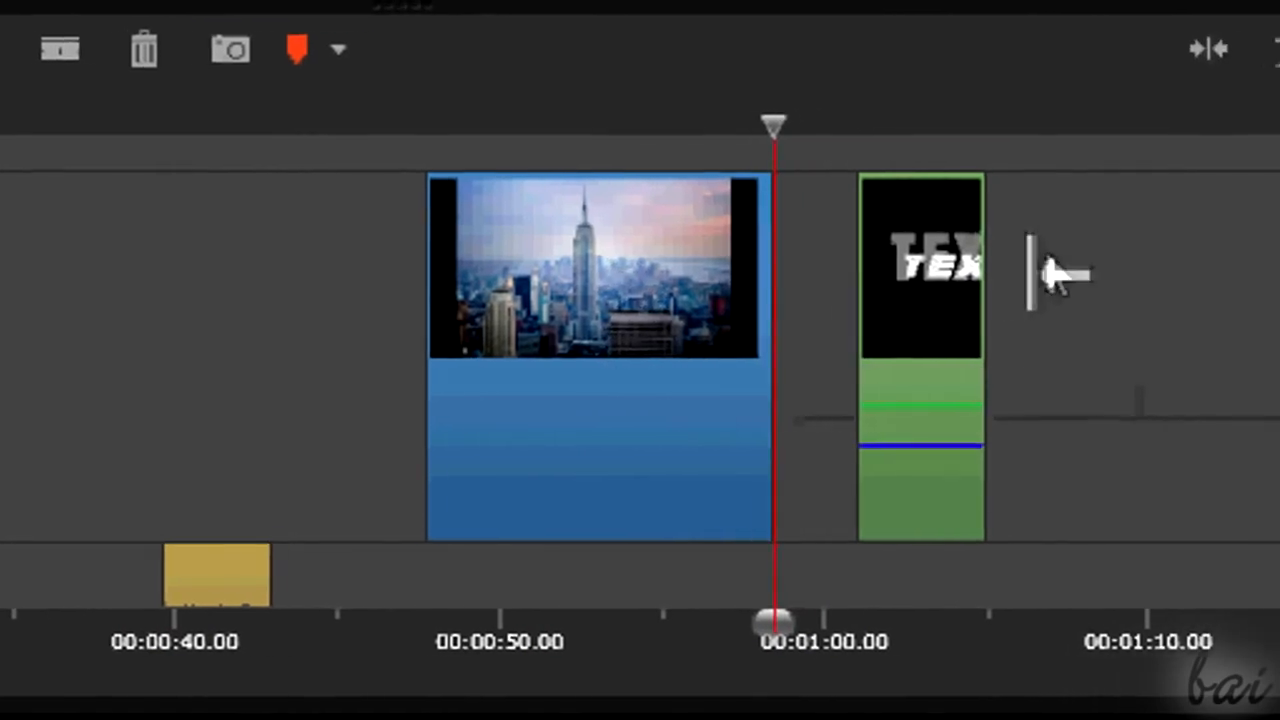
{"action": "left_click_drag", "start_coordinate": [697, 355], "coordinate": [1034, 360]}
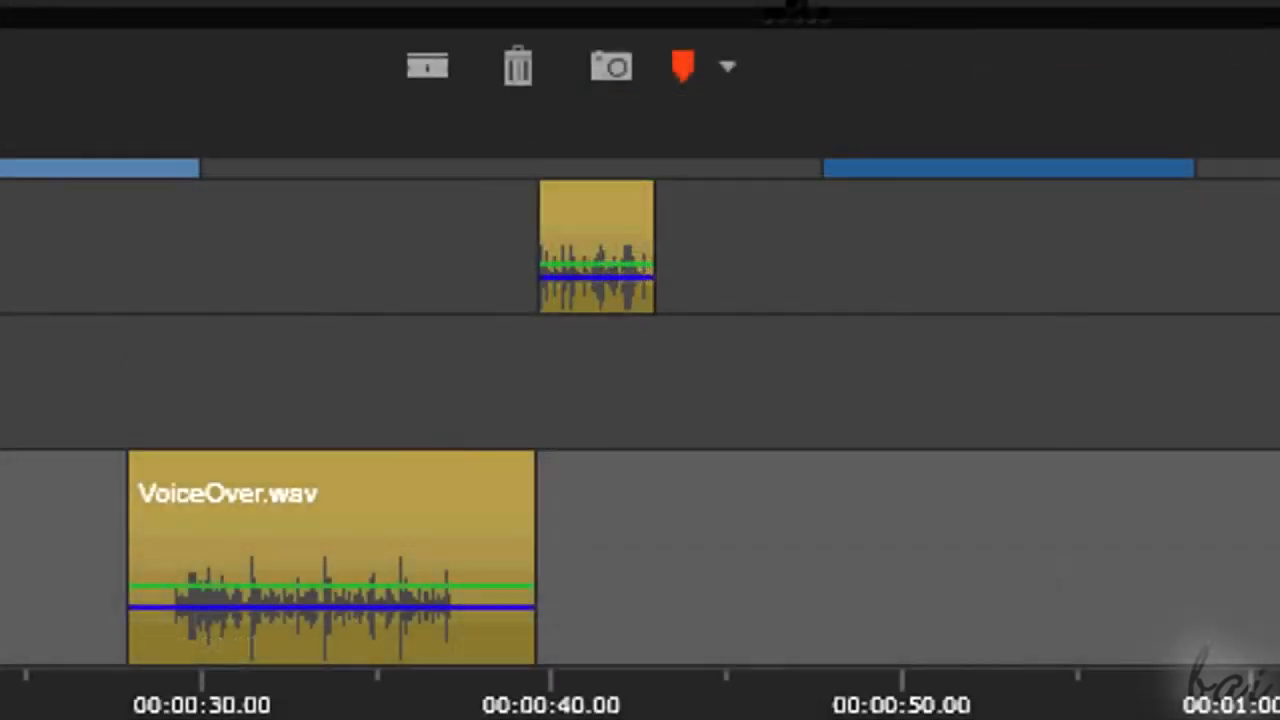
Play and pause the movie in the timeline preview, and scrub through the Wildlife.wmv clip to about 26 s.
{"action": "scroll", "coordinate": [737, 443], "scroll_direction": "up", "scroll_amount": 3}
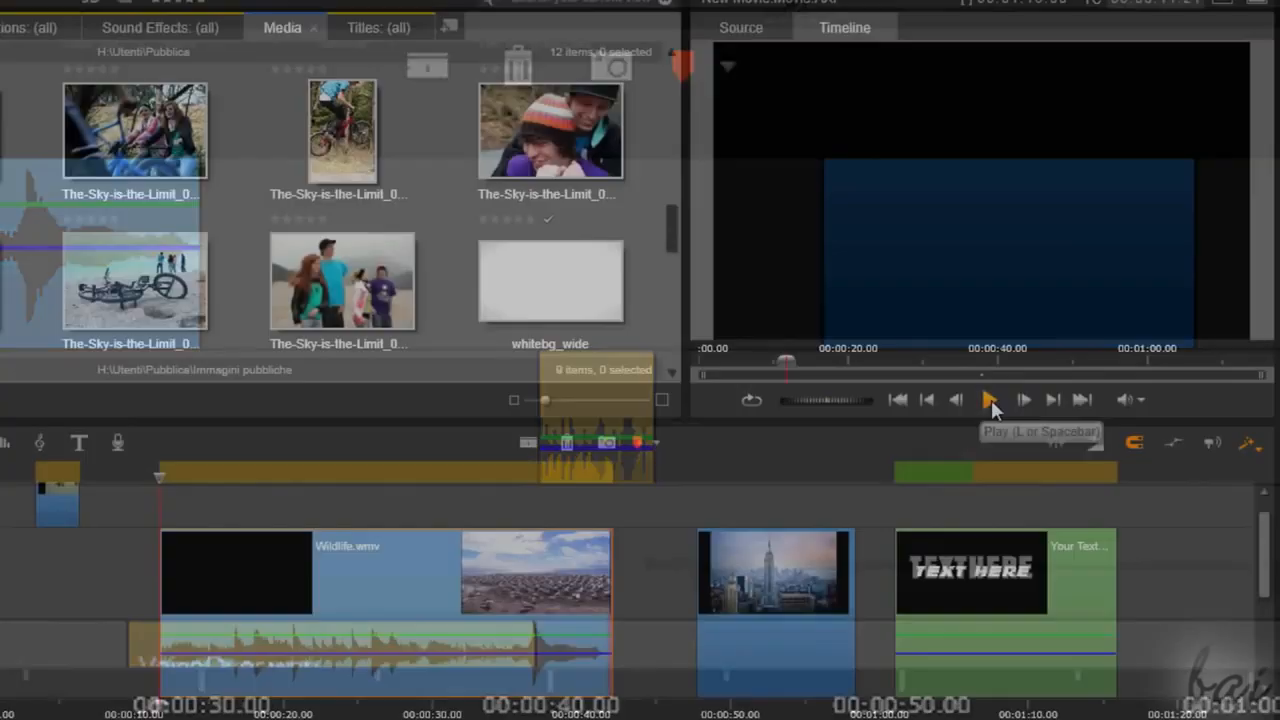
{"action": "left_click", "coordinate": [991, 399]}
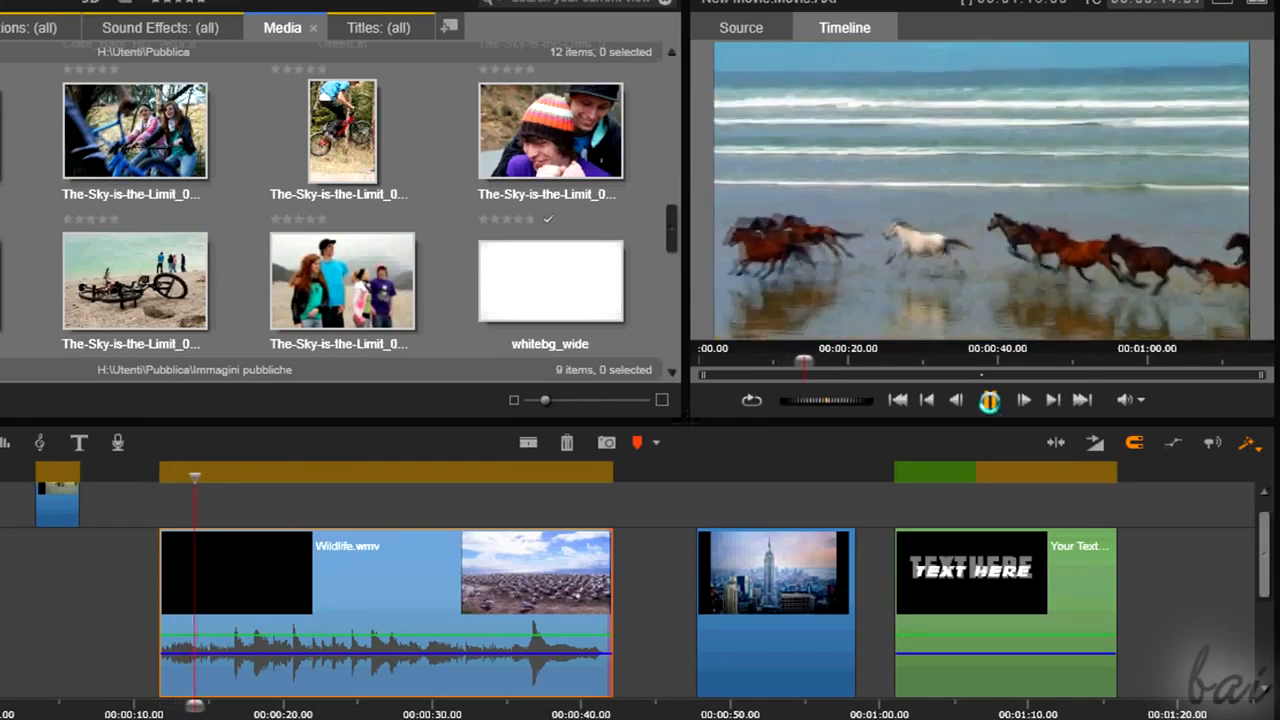
{"action": "left_click", "coordinate": [991, 399]}
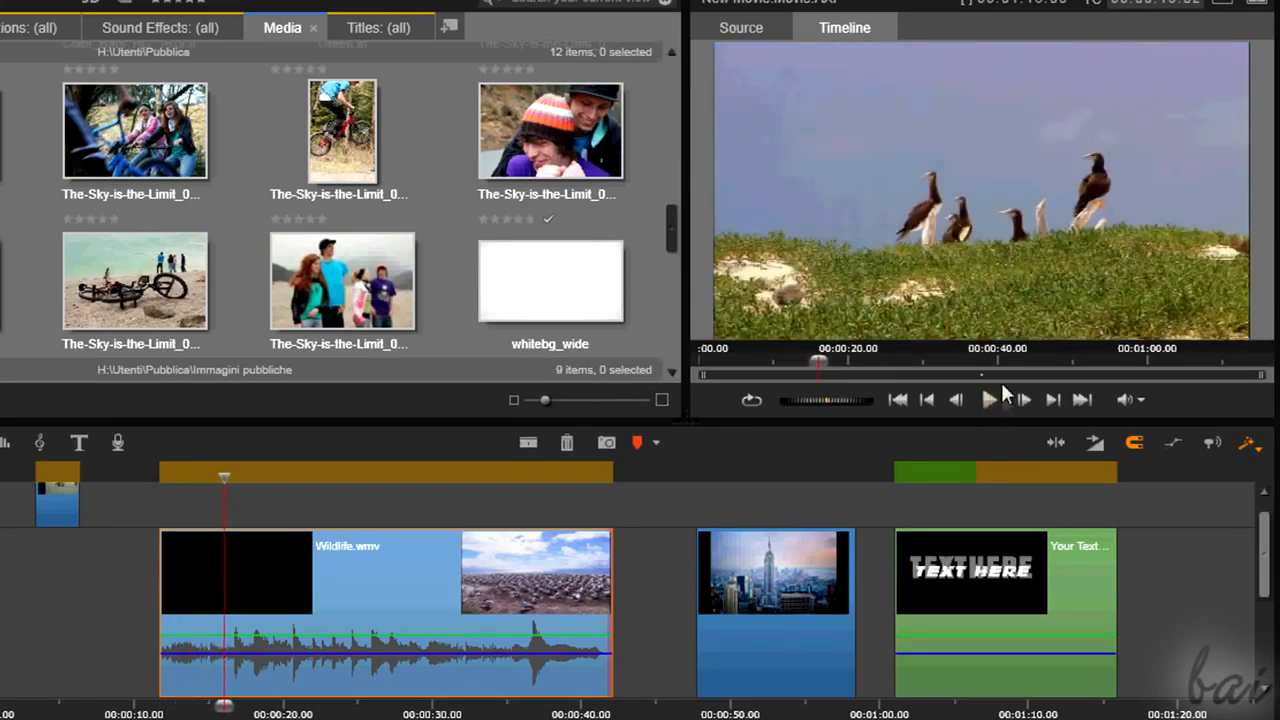
{"action": "left_click", "coordinate": [805, 678]}
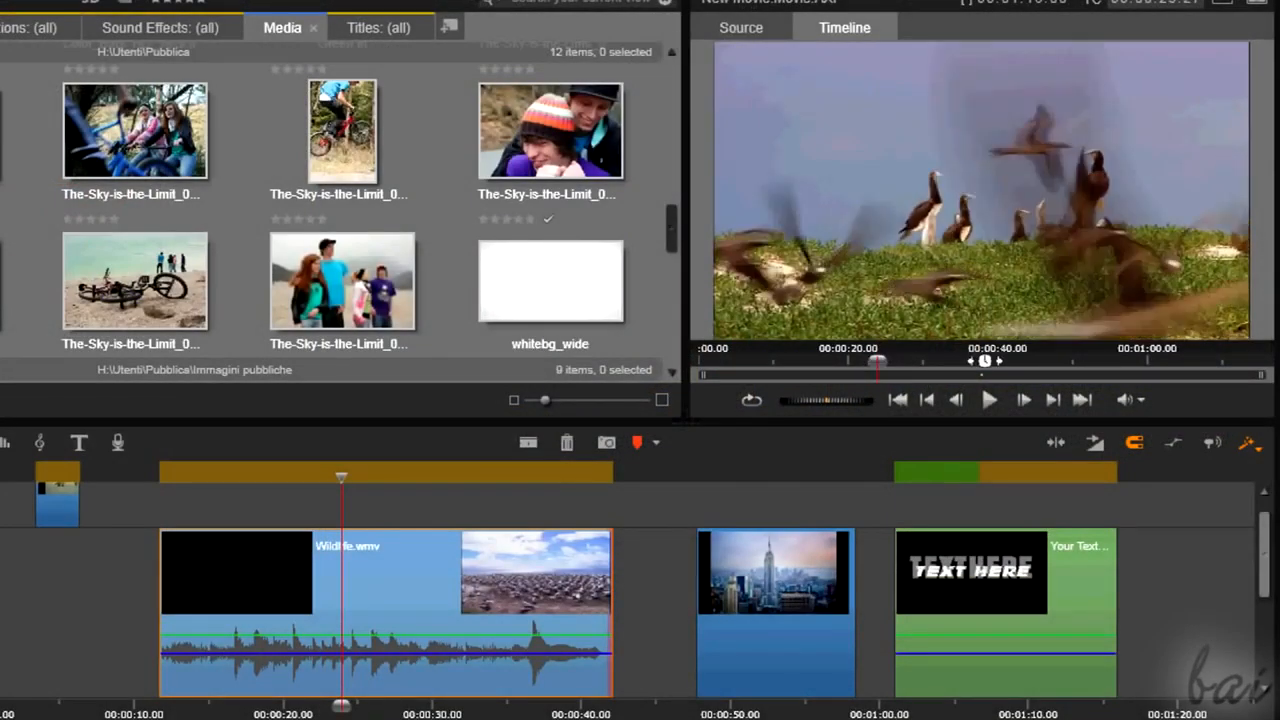
{"action": "left_click_drag", "start_coordinate": [977, 361], "coordinate": [891, 363]}
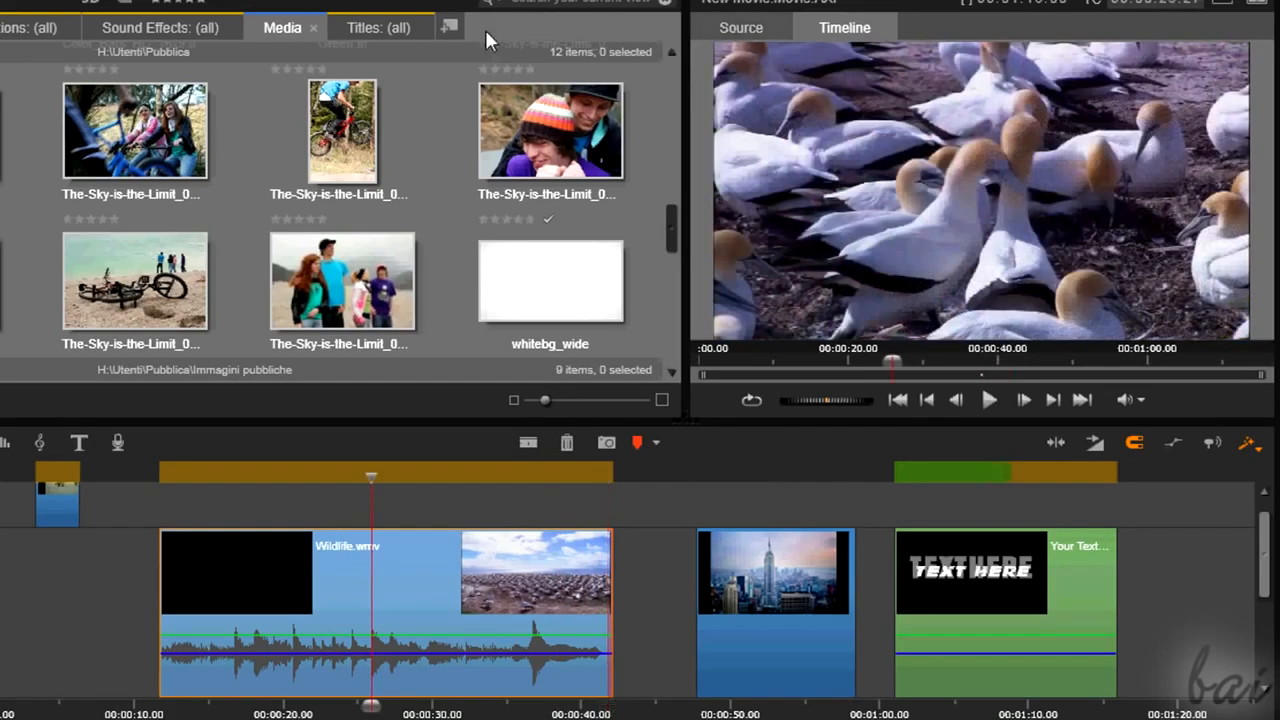
Select the library photo of the rider jumping on a red bike, and toggle playback of the movie.
{"action": "left_click", "coordinate": [342, 130]}
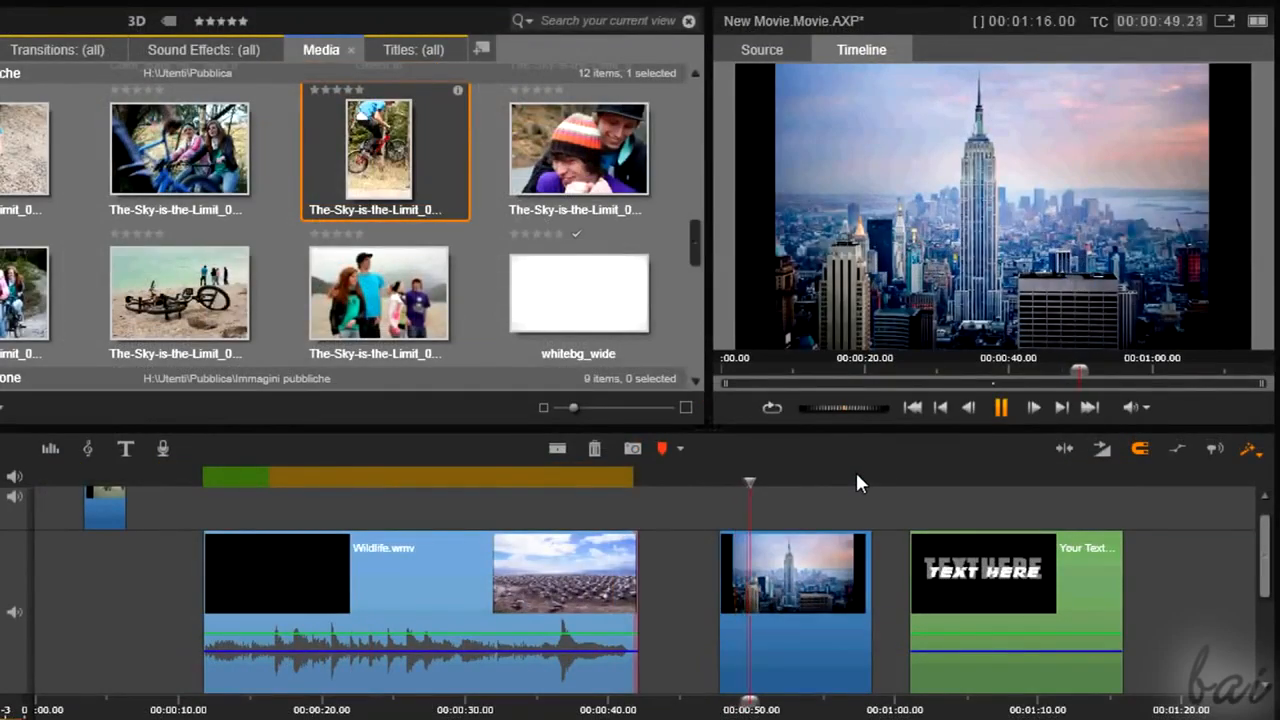
{"action": "key", "text": "space"}
{"action": "key", "text": "space"}
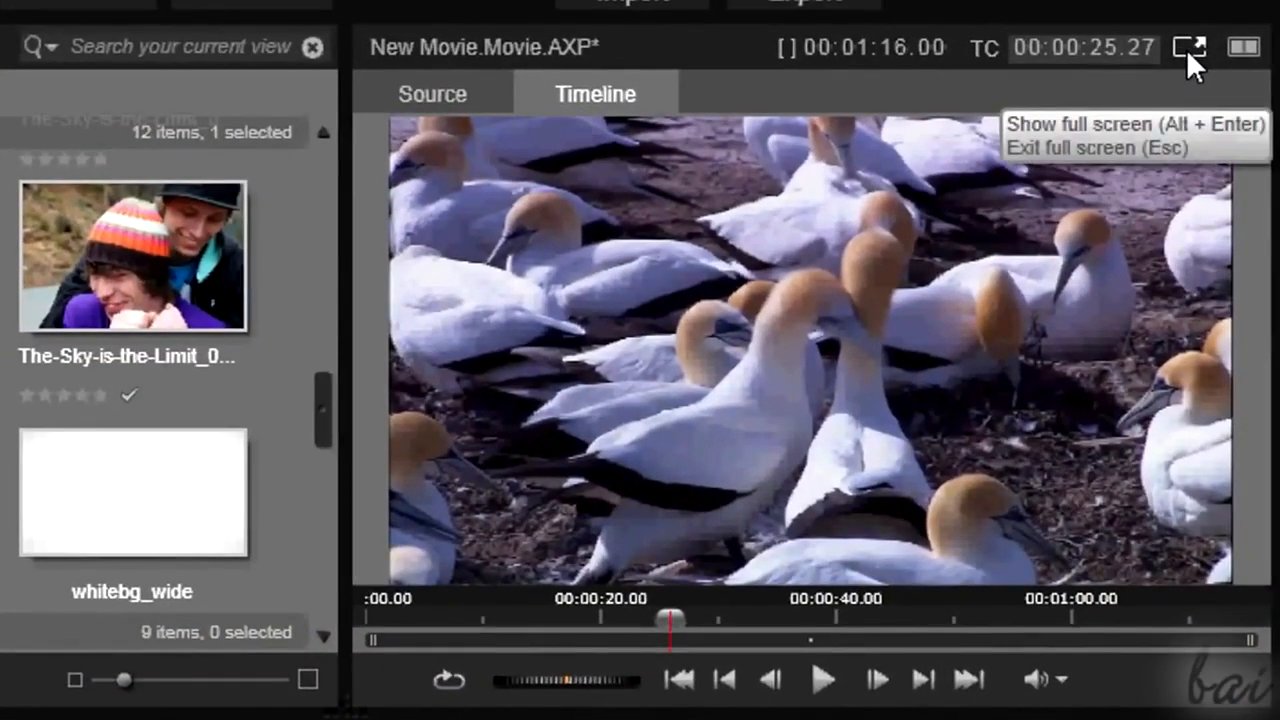
View the movie preview in full screen and return to the editing workspace.
{"action": "left_click", "coordinate": [1186, 48]}
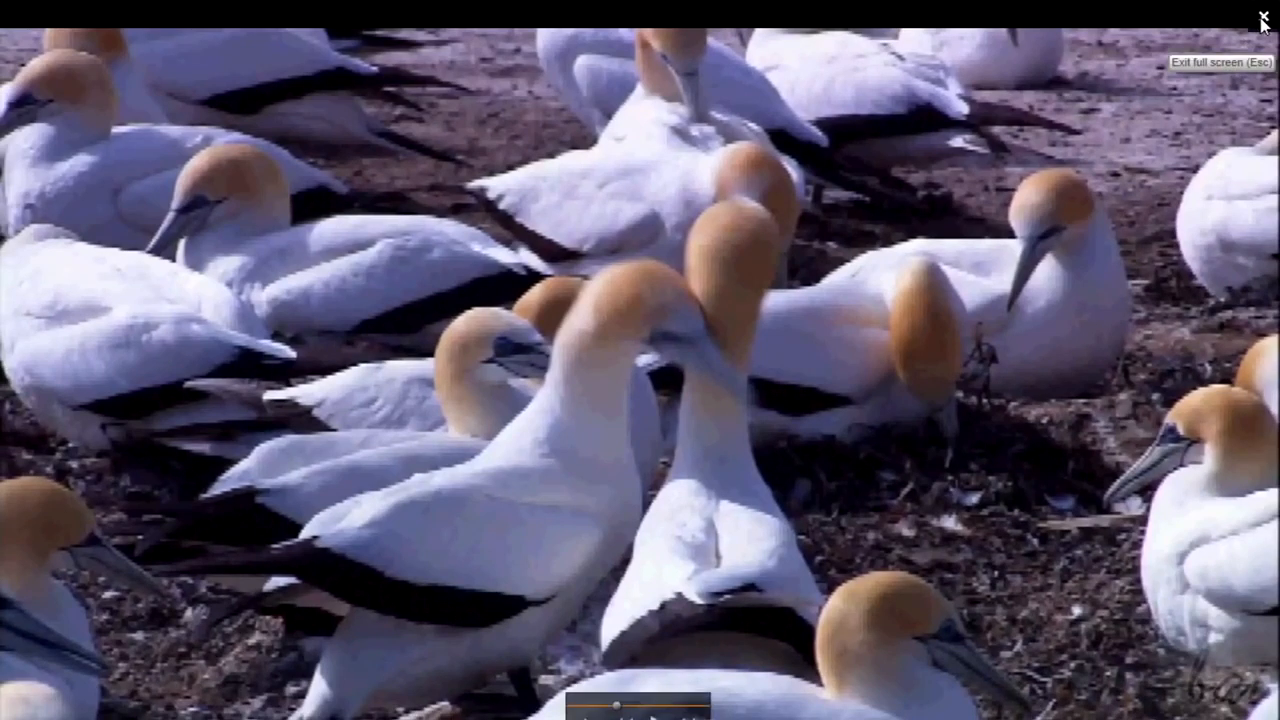
{"action": "left_click", "coordinate": [1262, 22]}
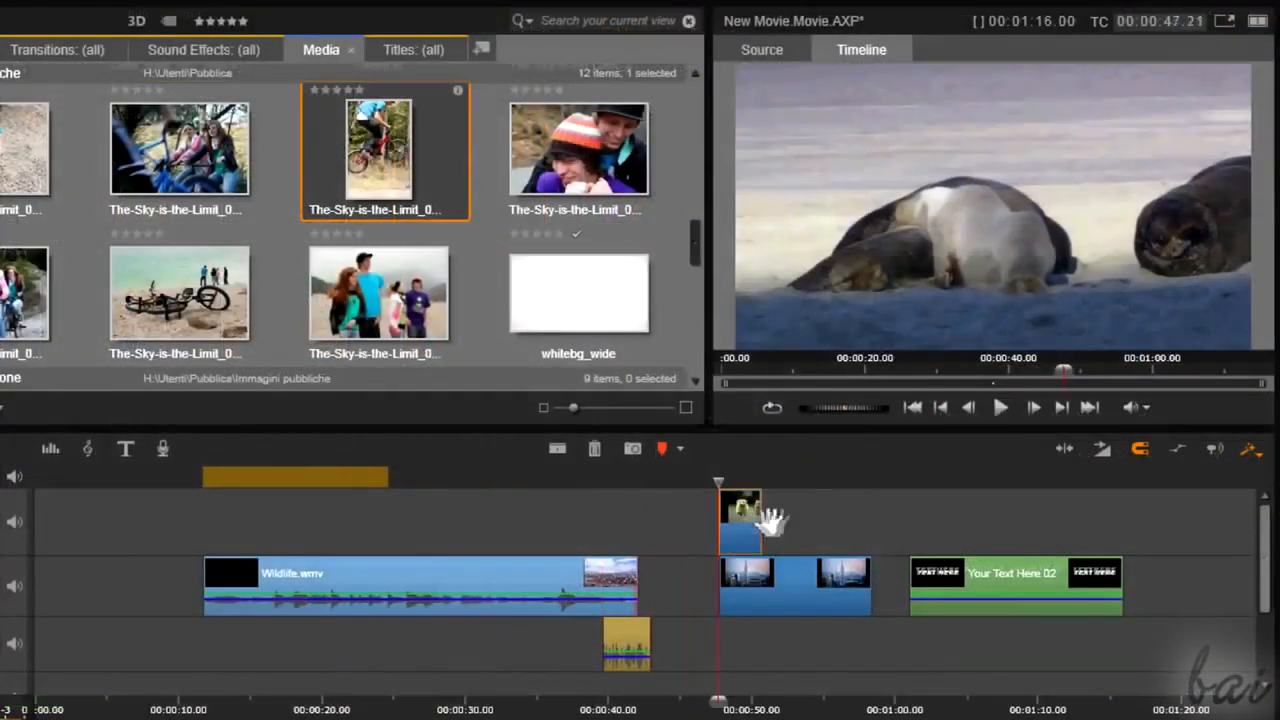
Move the puppies photo on A/V Track (1) over the skyline photo at about 51 s and play the movie from about 47 s.
{"action": "left_click_drag", "start_coordinate": [799, 521], "coordinate": [830, 522]}
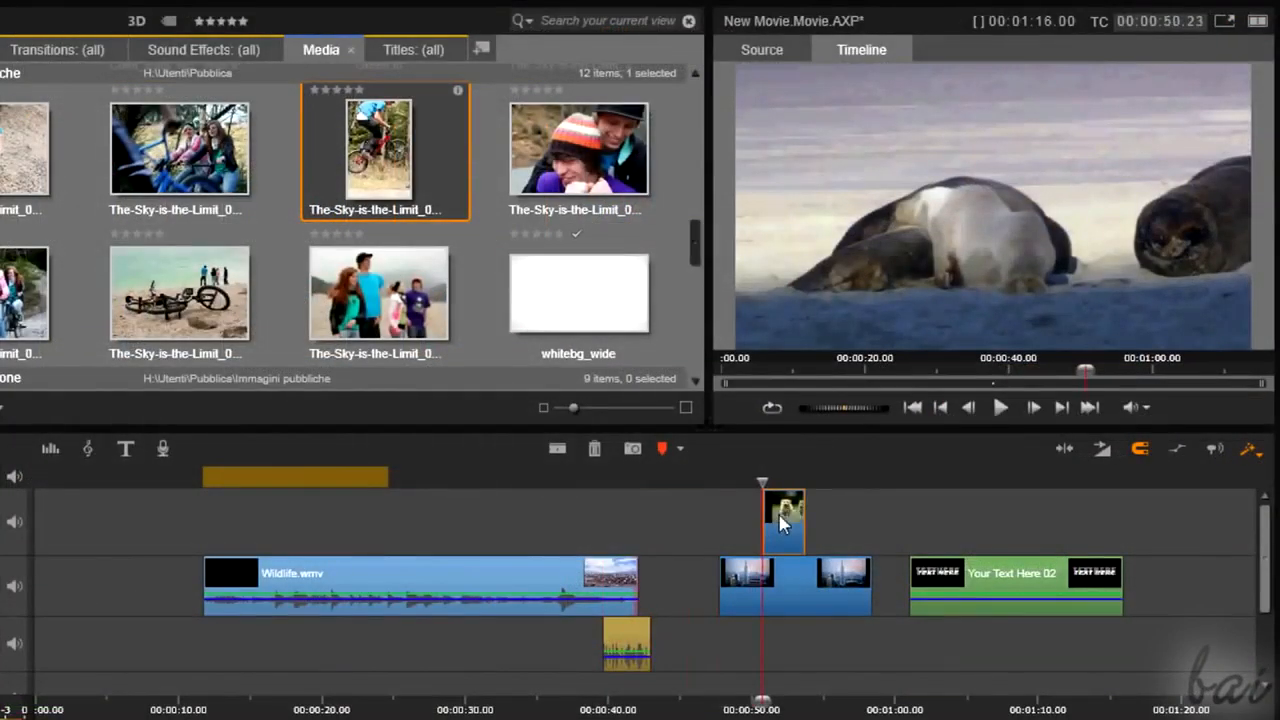
{"action": "left_click", "coordinate": [718, 480]}
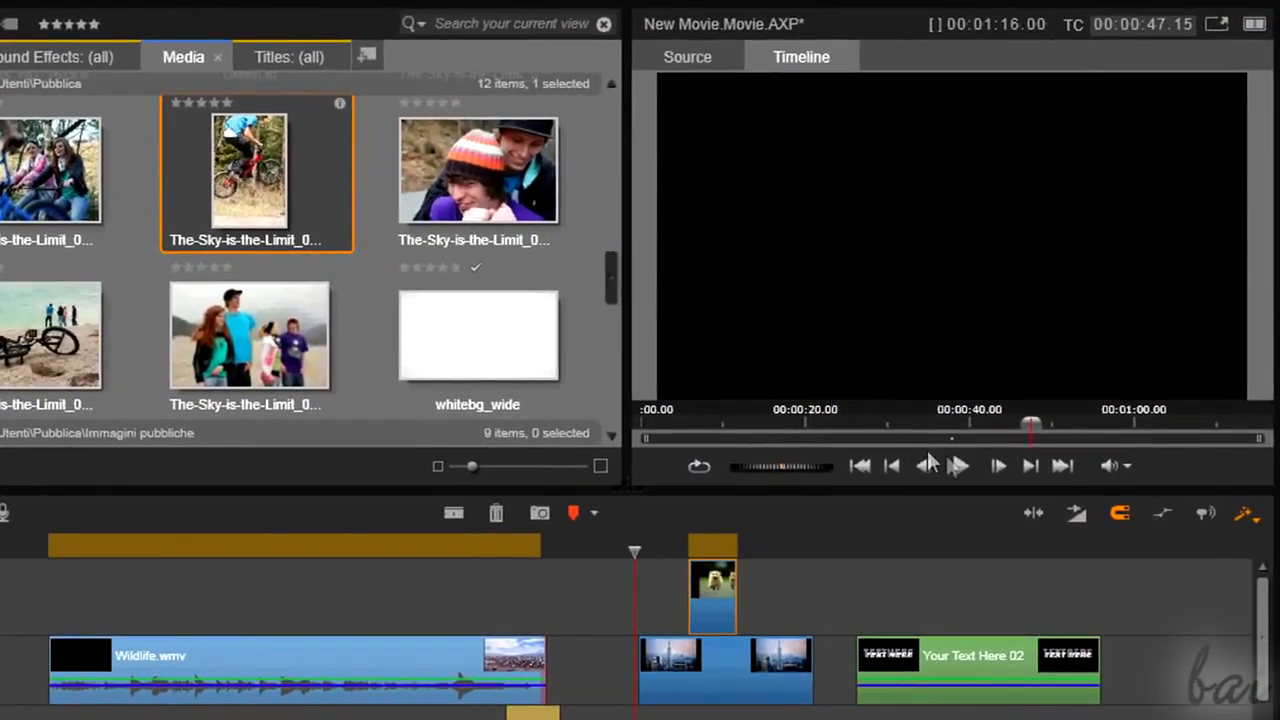
{"action": "left_click", "coordinate": [961, 464]}
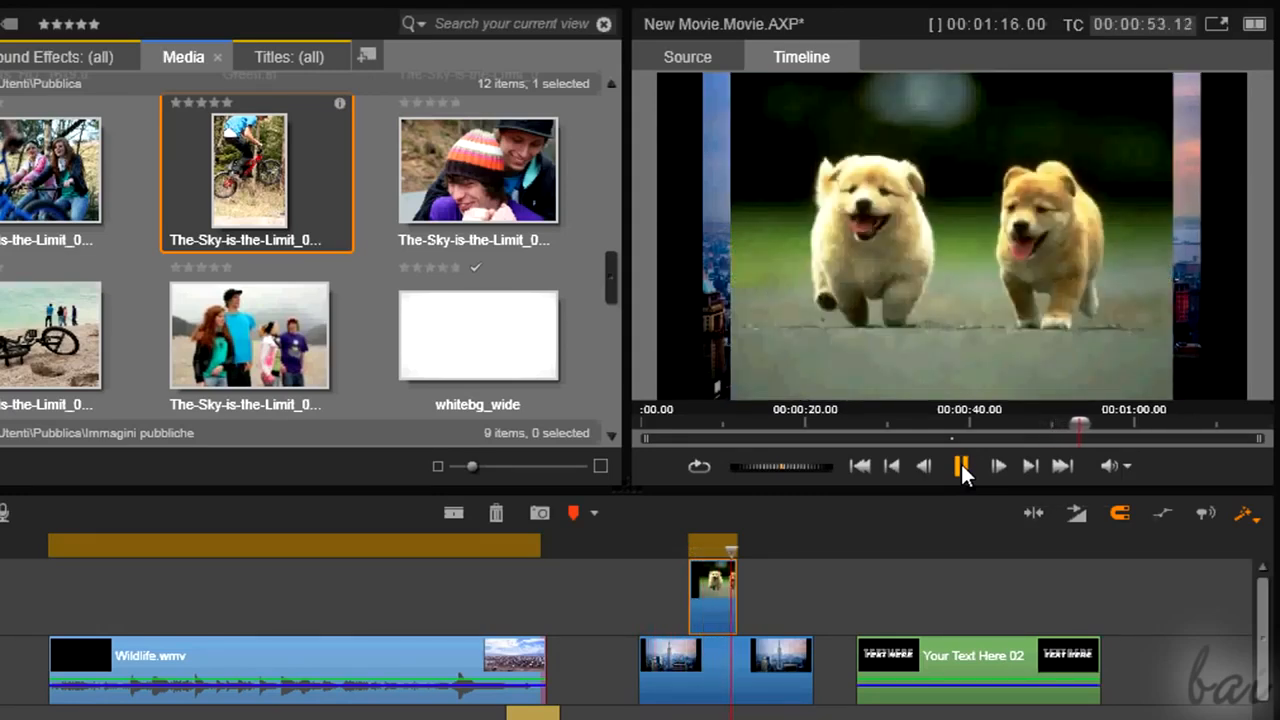
Pause the movie at about 55 s and select A/V Track (1).
{"action": "left_click", "coordinate": [961, 464]}
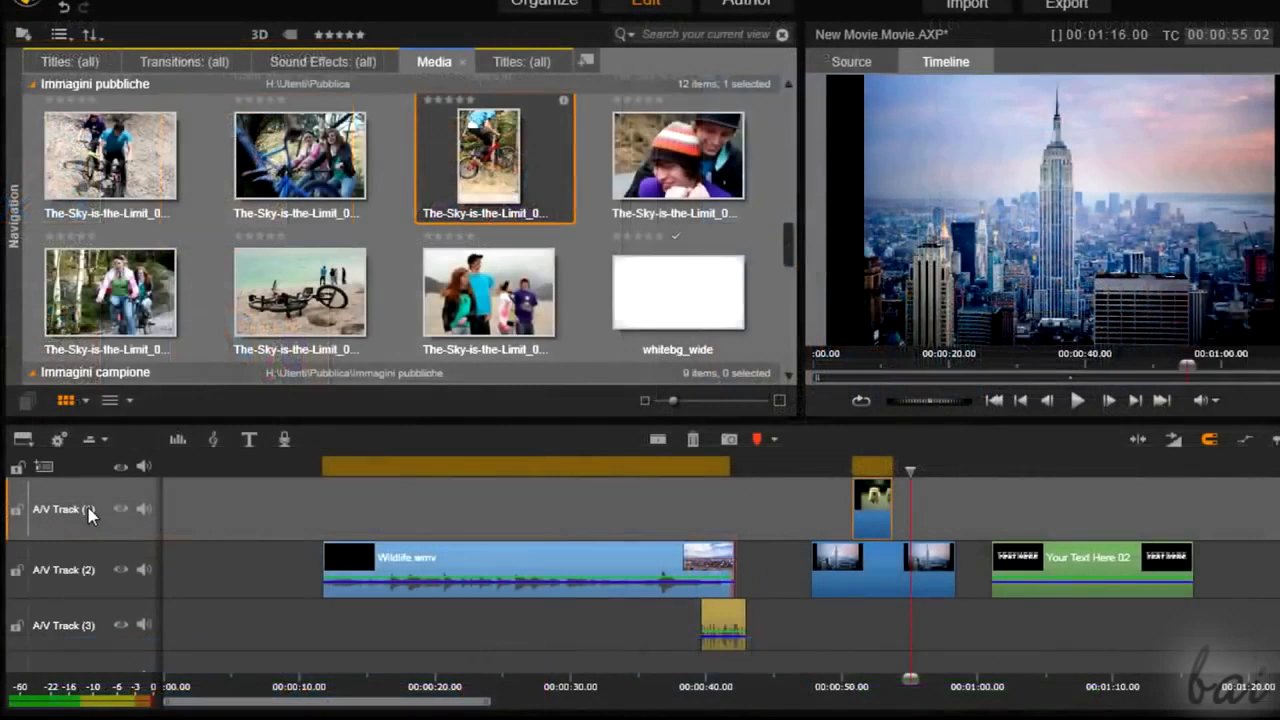
{"action": "left_click", "coordinate": [89, 512]}
{"action": "left_click", "coordinate": [88, 534]}
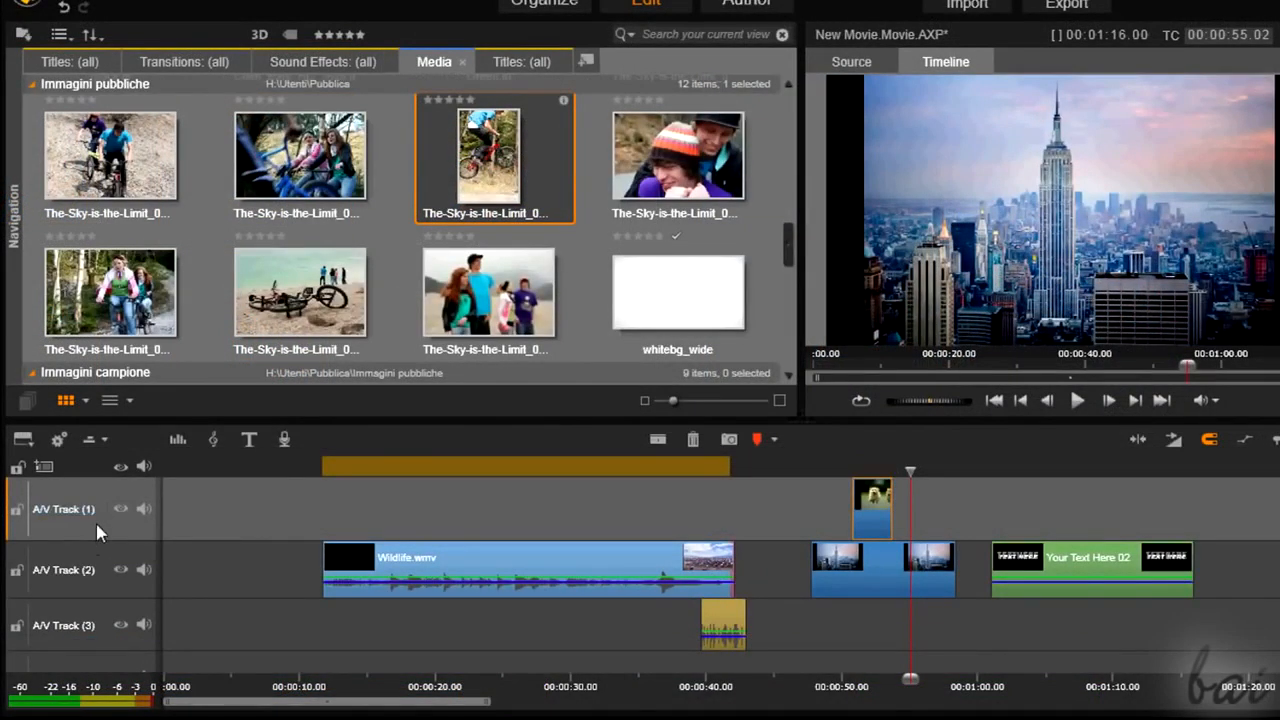
{"action": "left_click_drag", "start_coordinate": [101, 580], "coordinate": [105, 597]}
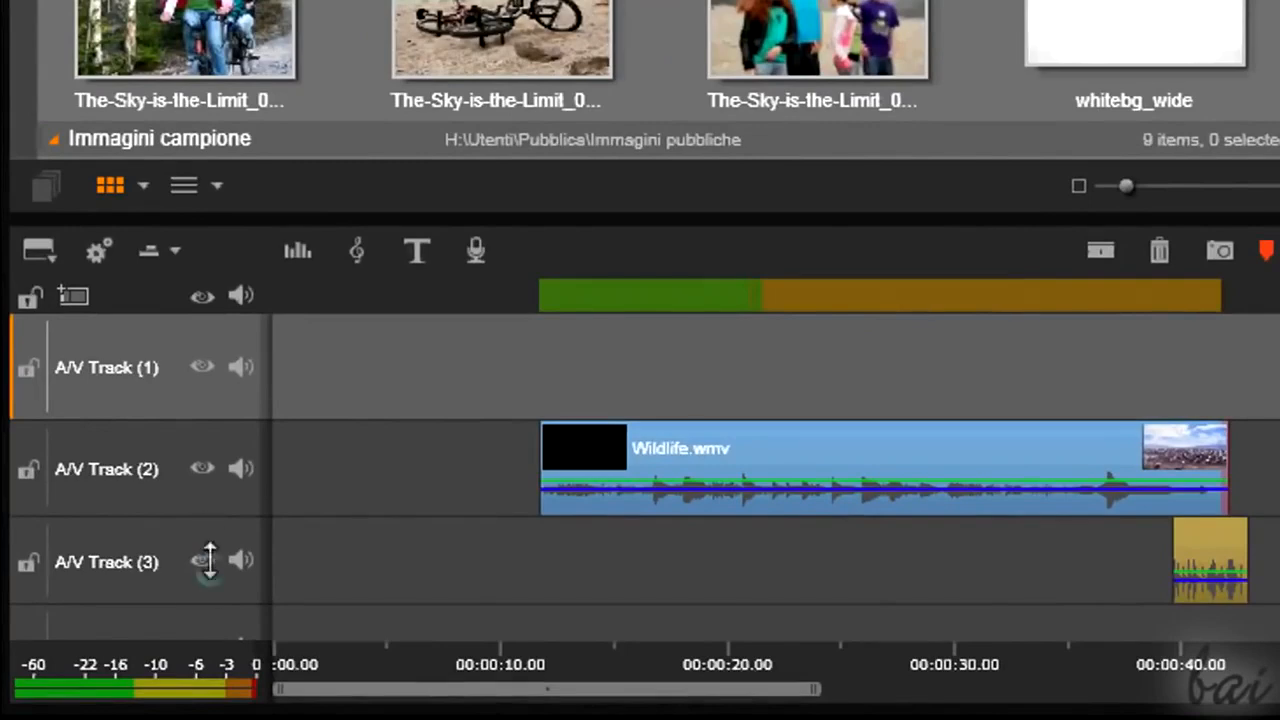
Increase the height of A/V Track (2) to enlarge the Wildlife.wmv thumbnails and waveform, and play the movie from about 14 s.
{"action": "left_click_drag", "start_coordinate": [208, 560], "coordinate": [223, 690]}
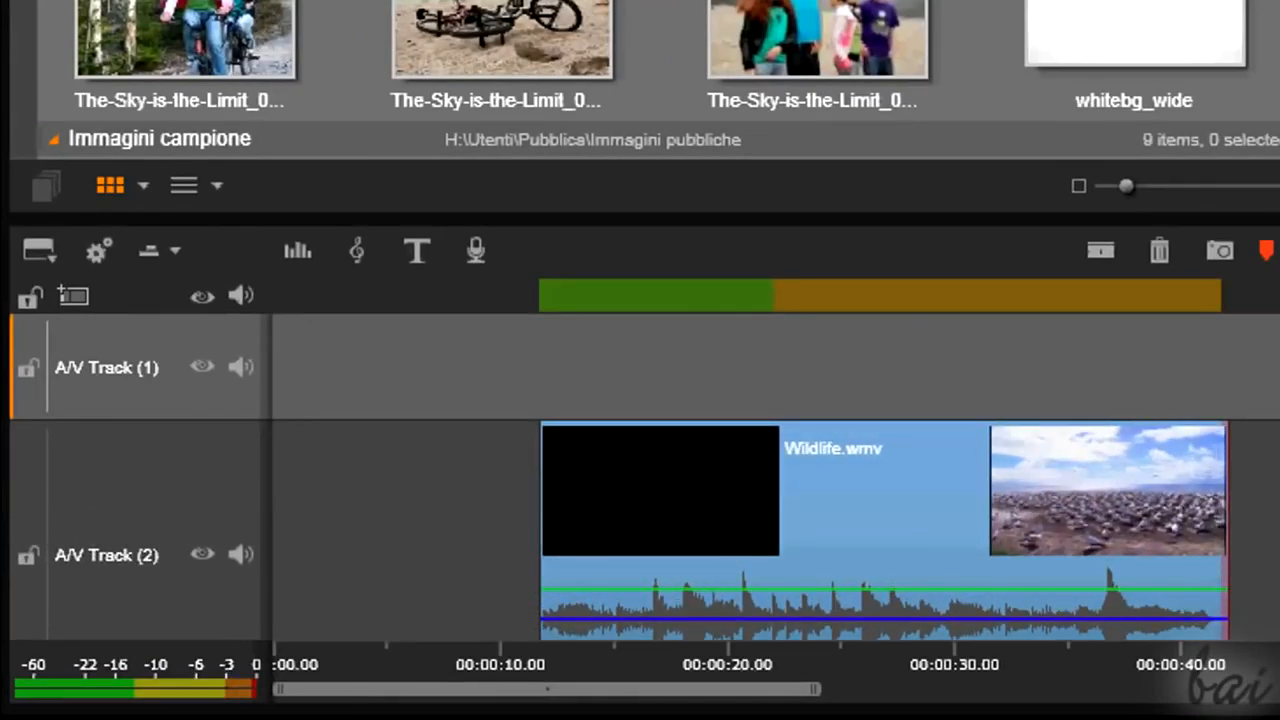
{"action": "scroll", "coordinate": [778, 344], "scroll_direction": "down", "scroll_amount": 3}
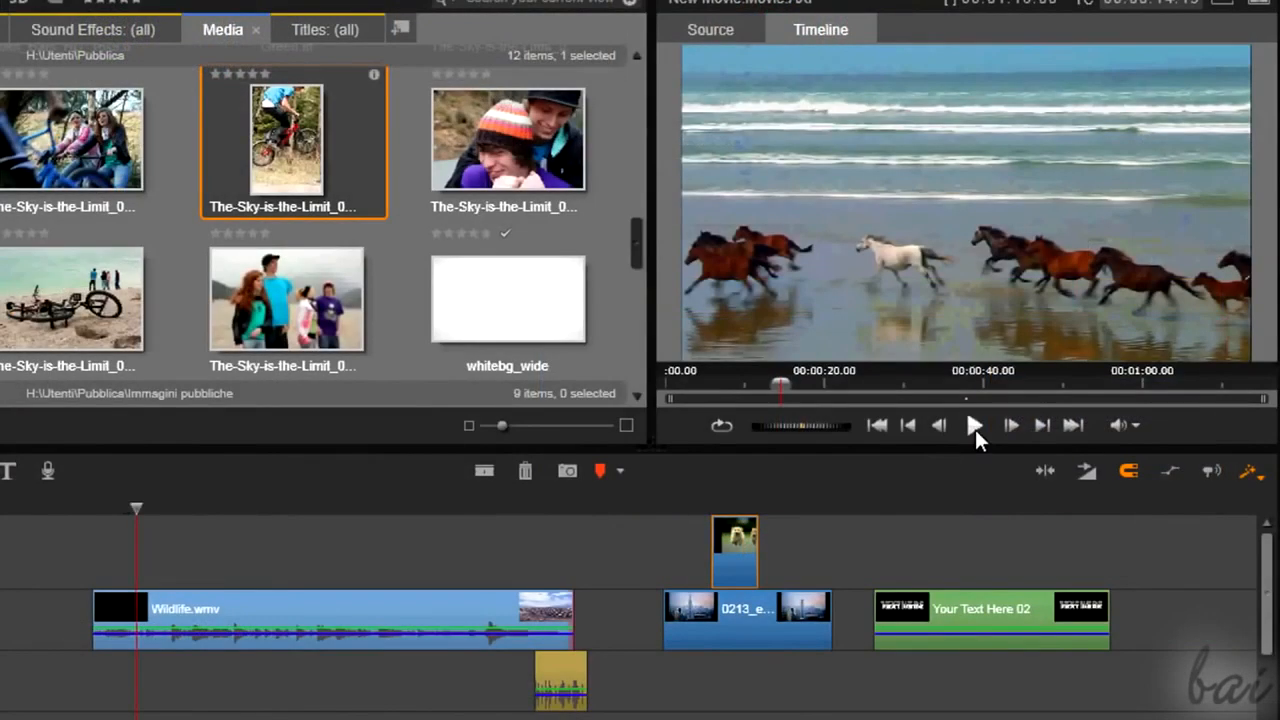
{"action": "left_click", "coordinate": [975, 427]}
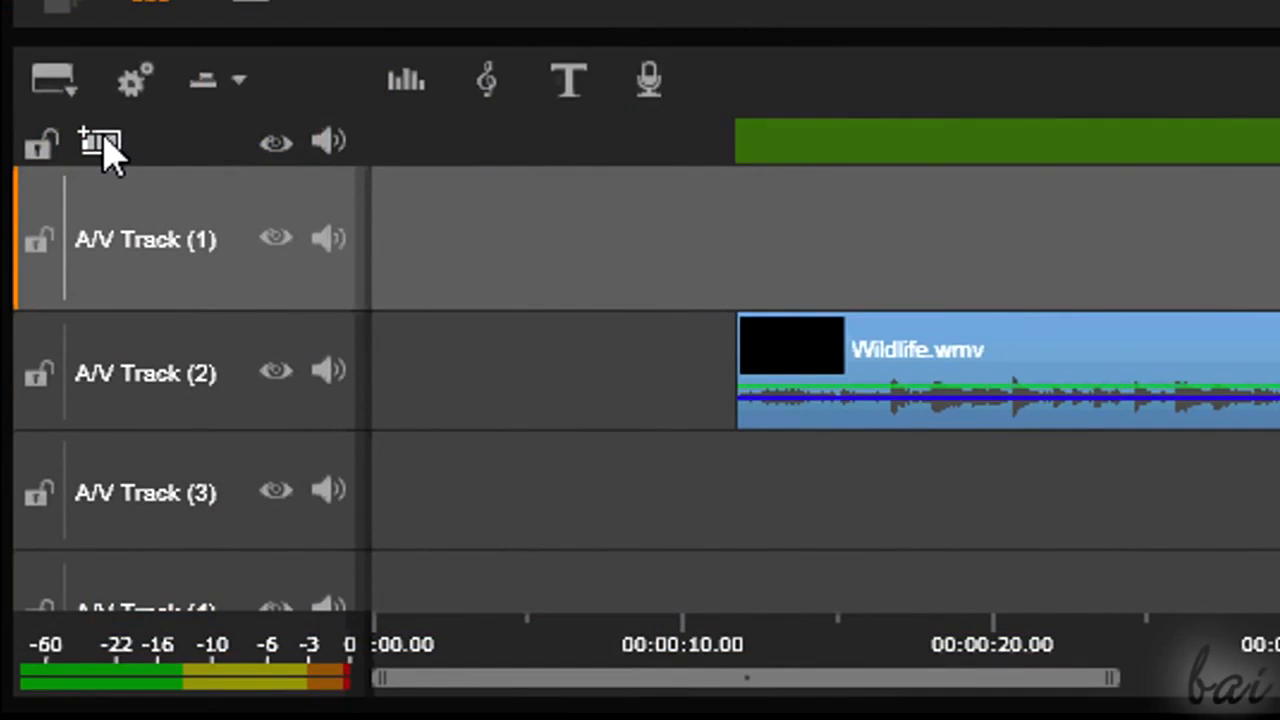
Add a new track above A/V Track (1), select it and open its name for editing.
{"action": "left_click", "coordinate": [100, 145]}
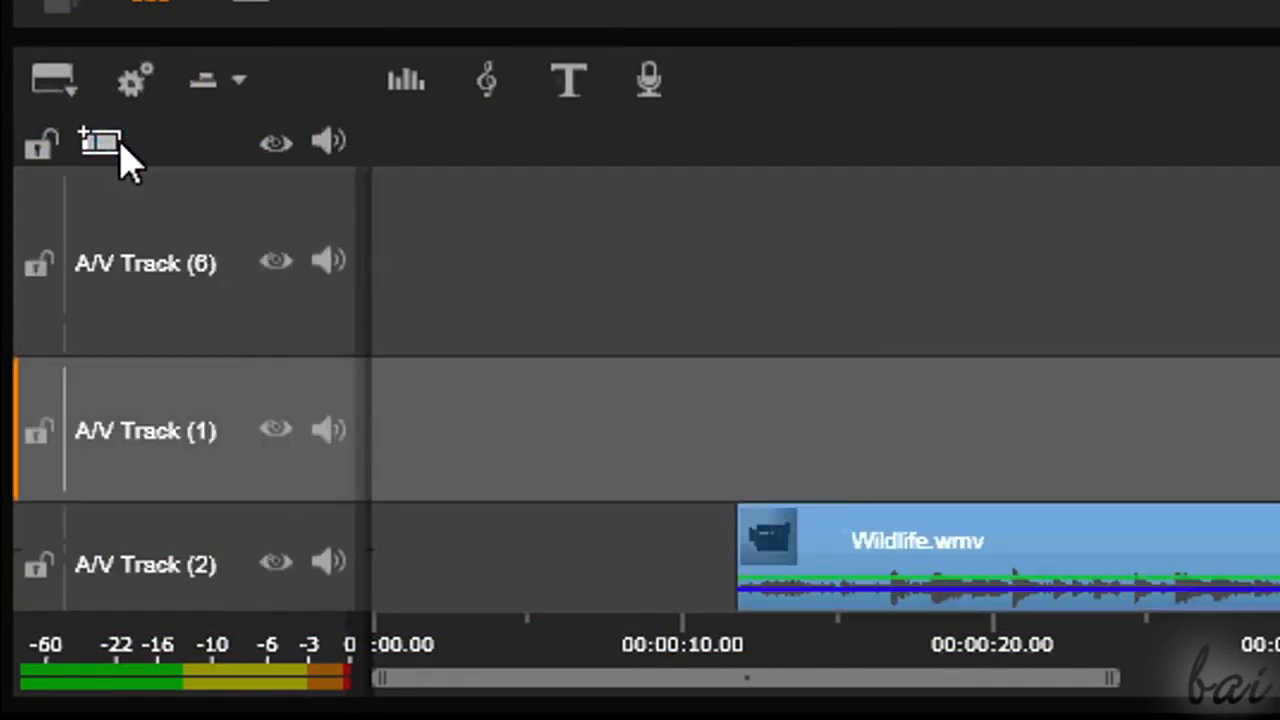
{"action": "left_click", "coordinate": [172, 260]}
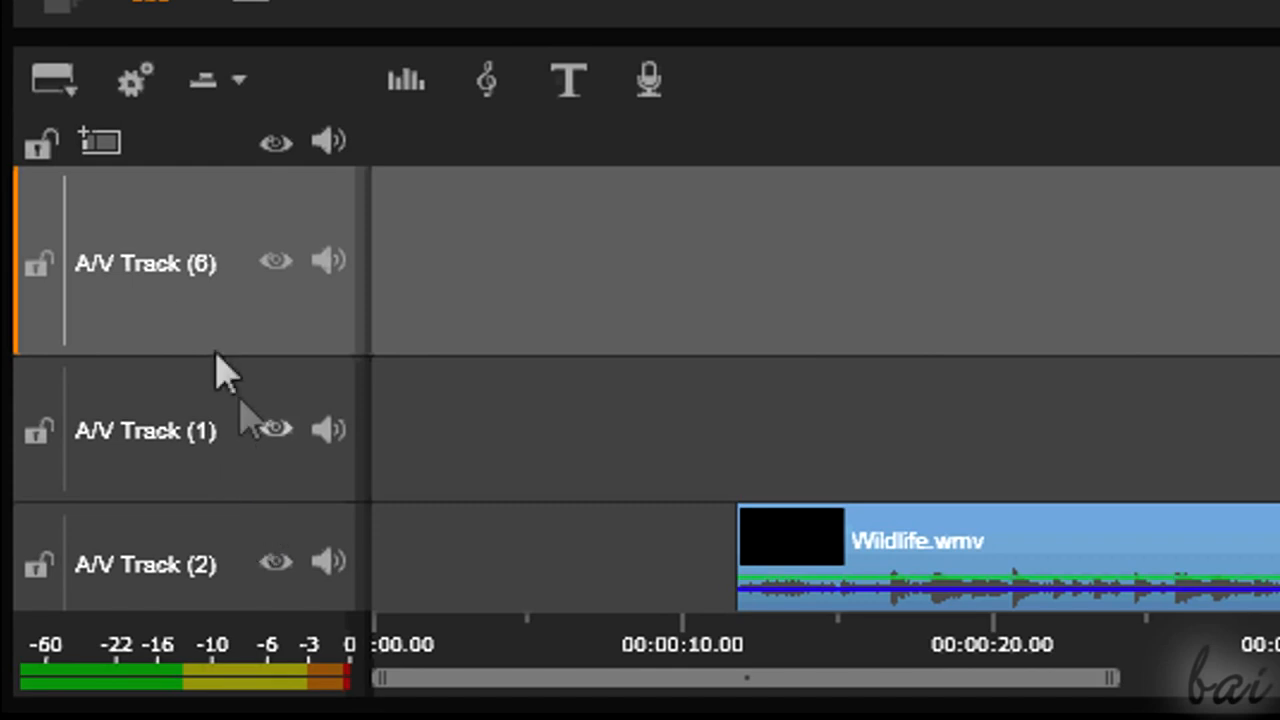
{"action": "double_click", "coordinate": [163, 262]}
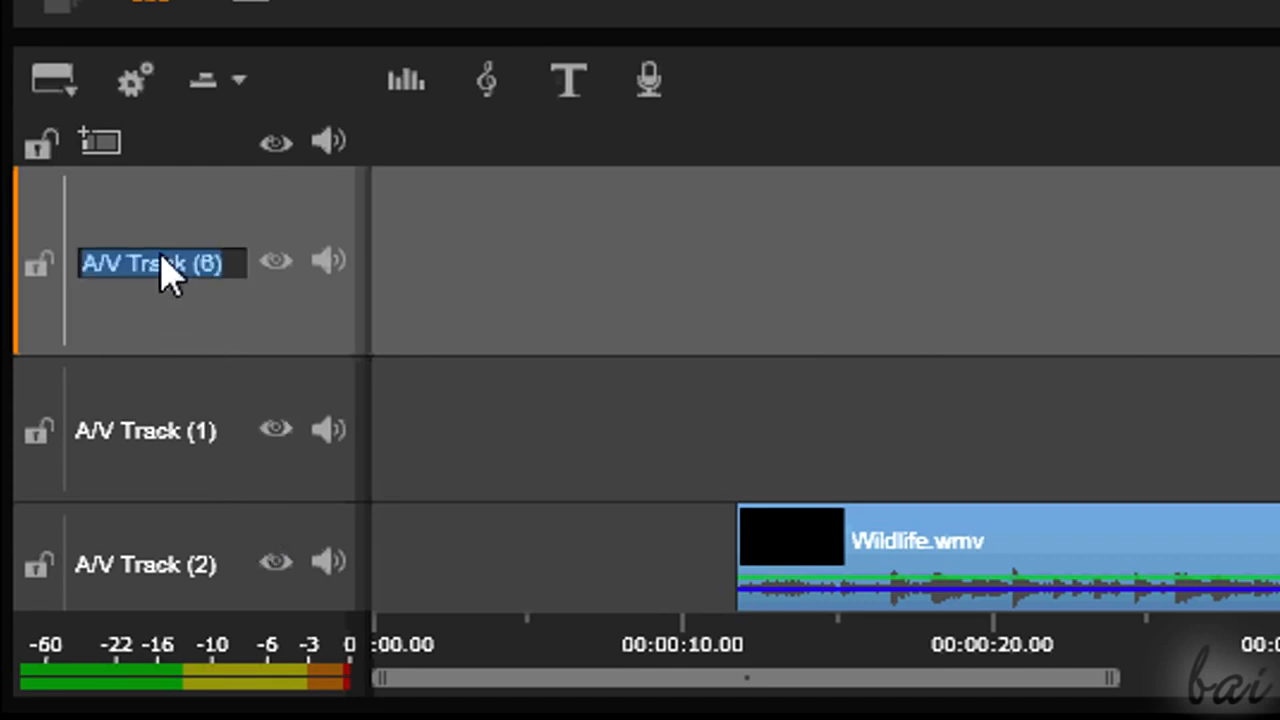
{"action": "left_click", "coordinate": [222, 308]}
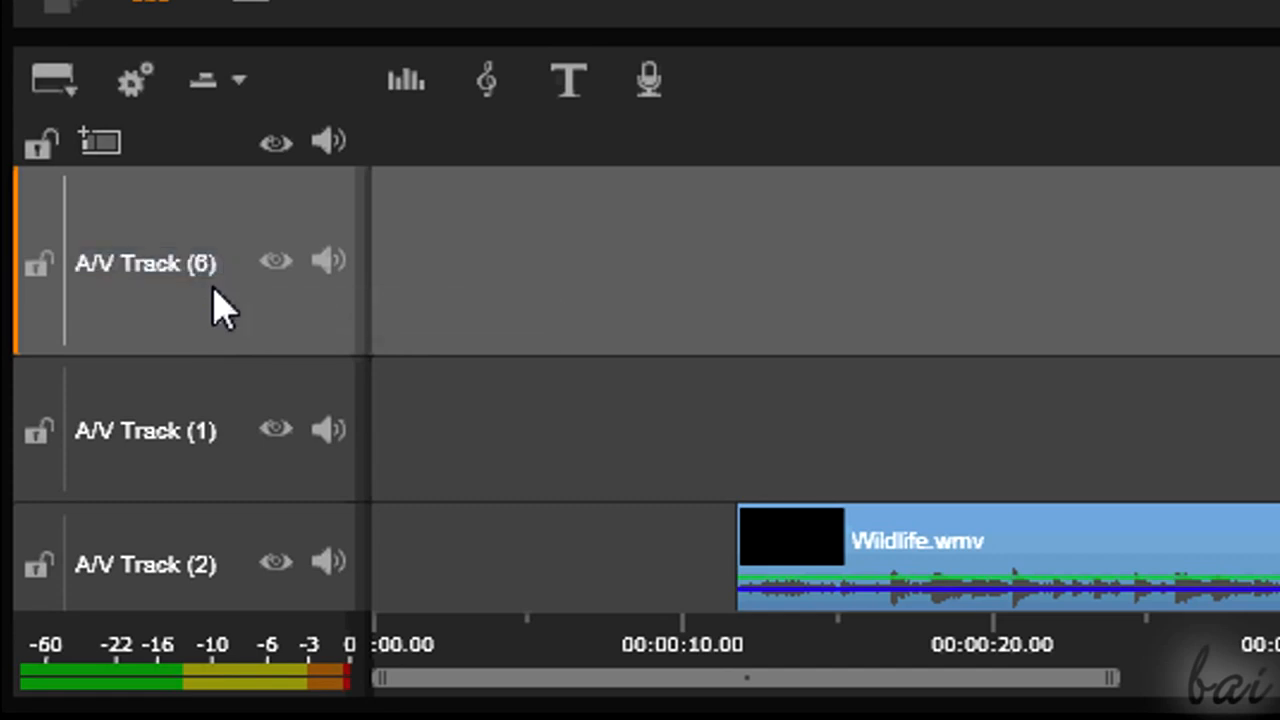
Delete the newly added track above A/V Track (1).
{"action": "right_click", "coordinate": [255, 308]}
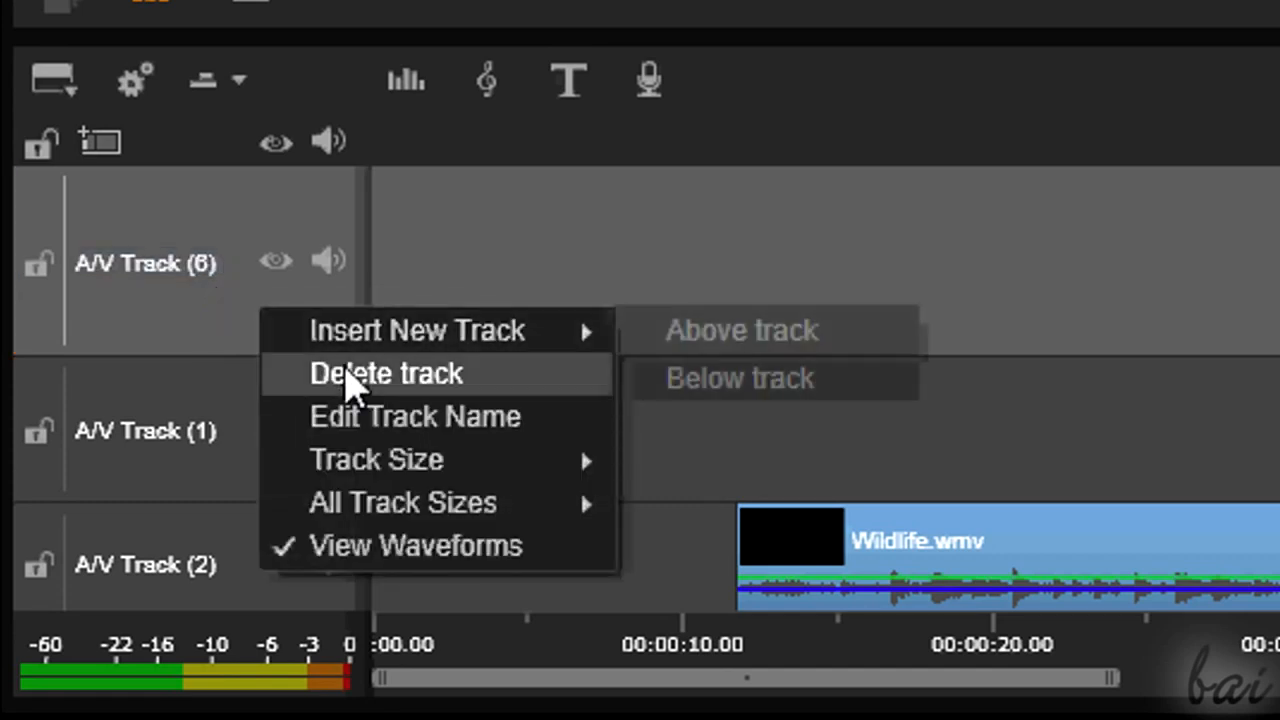
{"action": "left_click", "coordinate": [355, 380]}
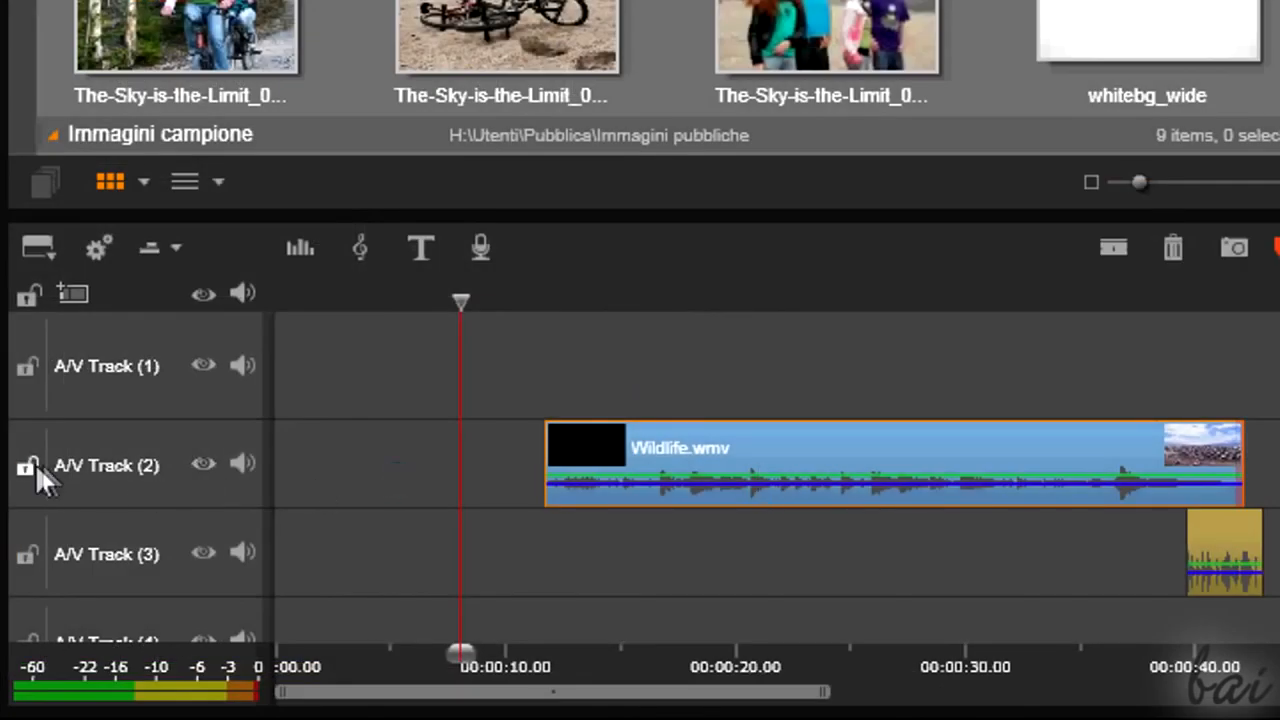
Lock and unlock A/V Track (2), and try to move the Wildlife.wmv clip along it.
{"action": "left_click", "coordinate": [25, 467]}
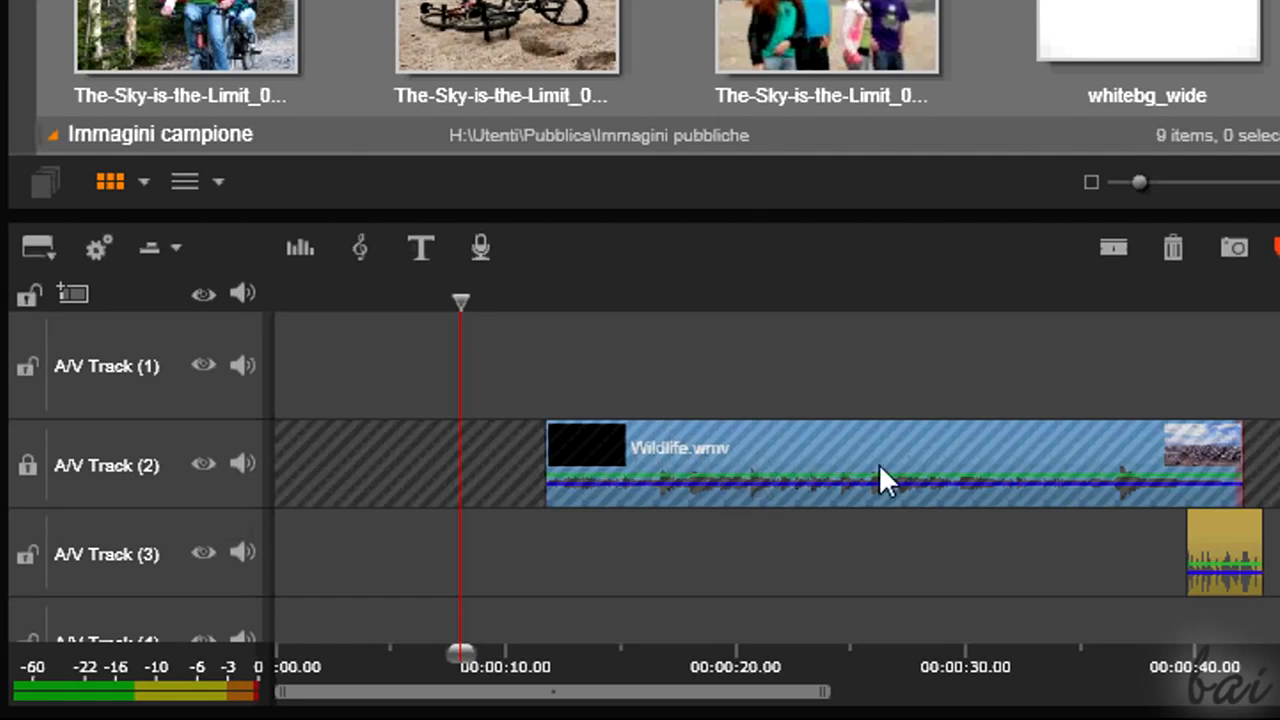
{"action": "left_click", "coordinate": [25, 467]}
{"action": "left_click_drag", "start_coordinate": [728, 457], "coordinate": [648, 475]}
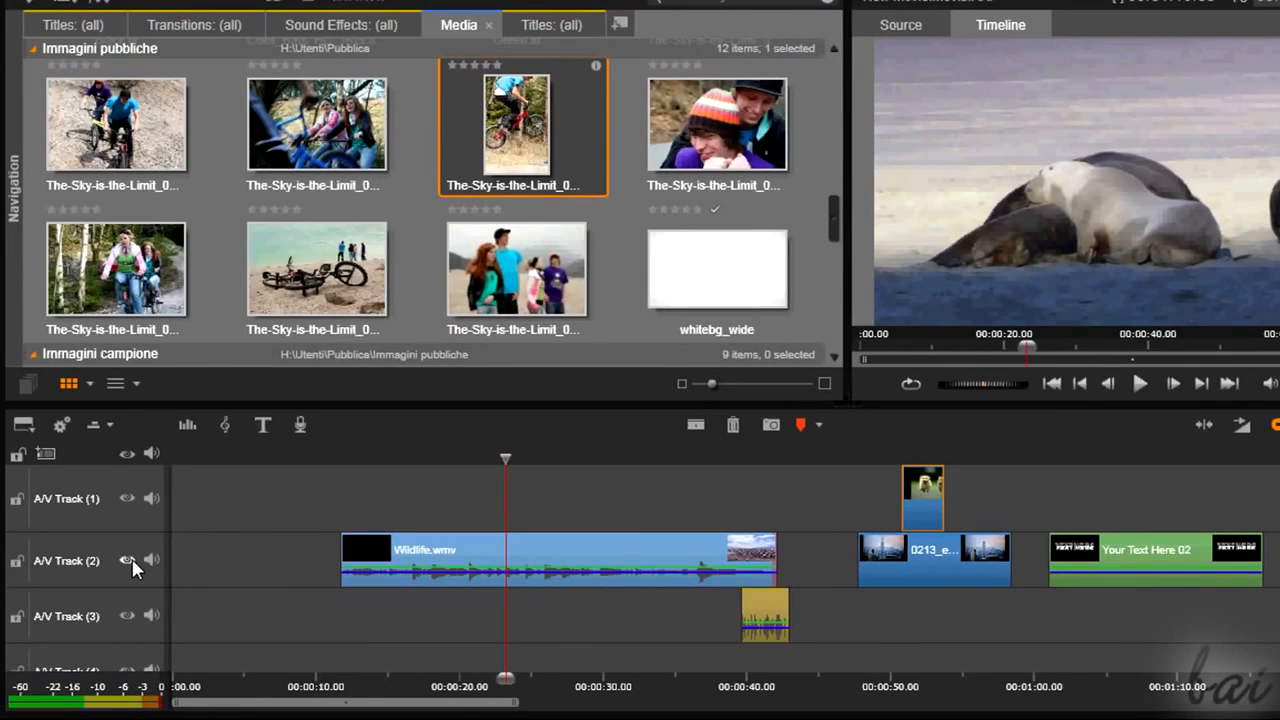
Hide the video of A/V Track (2) while previewing the movie, and make the track's video visible again.
{"action": "left_click", "coordinate": [127, 560]}
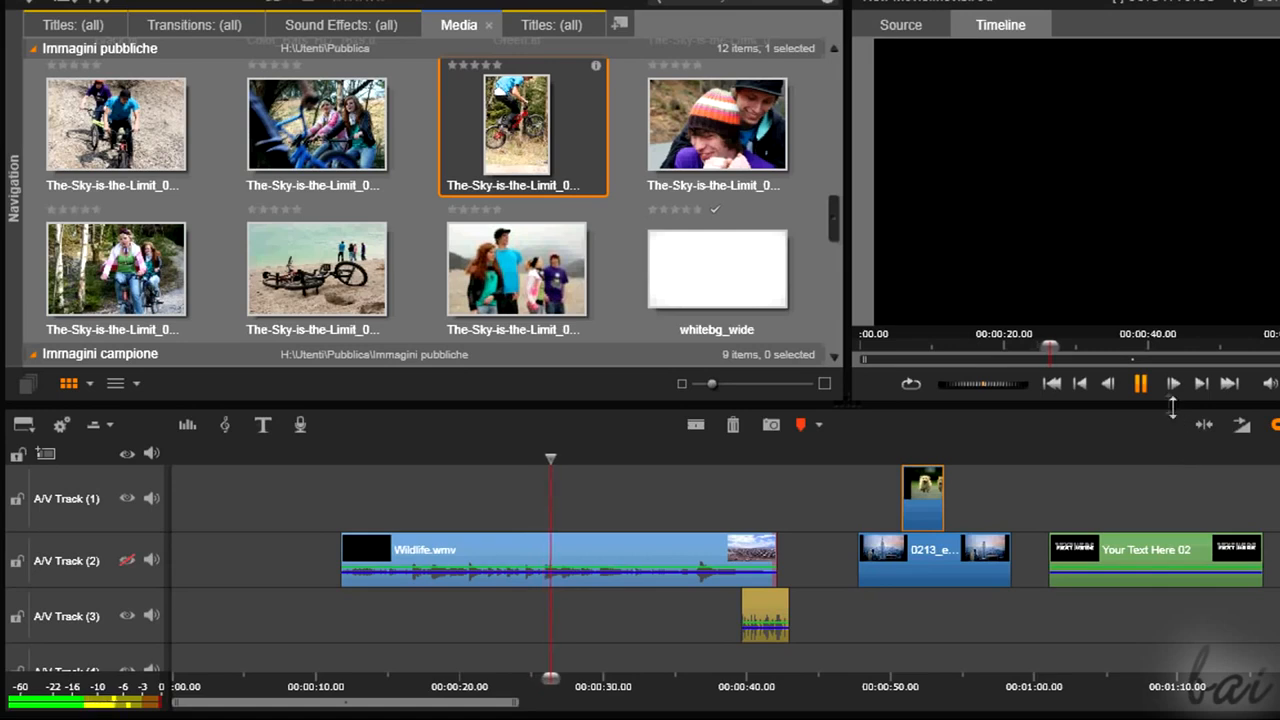
{"action": "left_click", "coordinate": [1142, 384]}
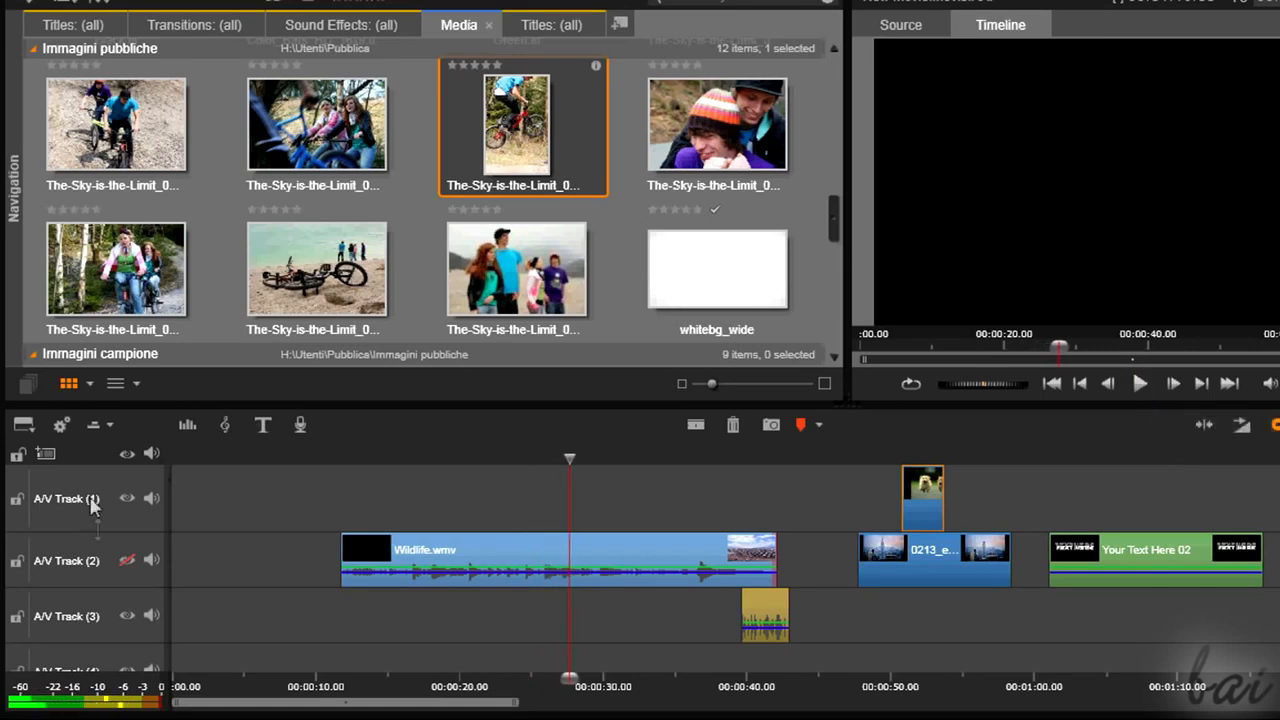
{"action": "left_click", "coordinate": [126, 561]}
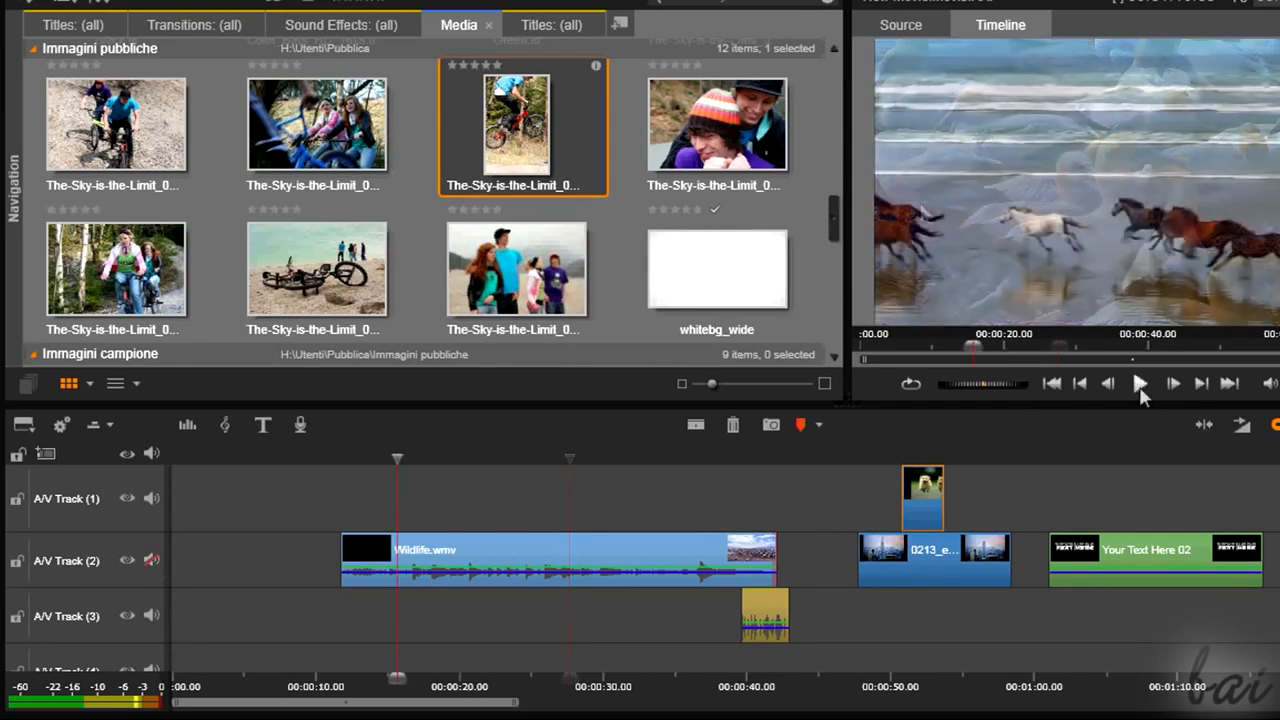
Play the movie from about 16 s with A/V Track (2) muted, and pause it.
{"action": "left_click", "coordinate": [1142, 388]}
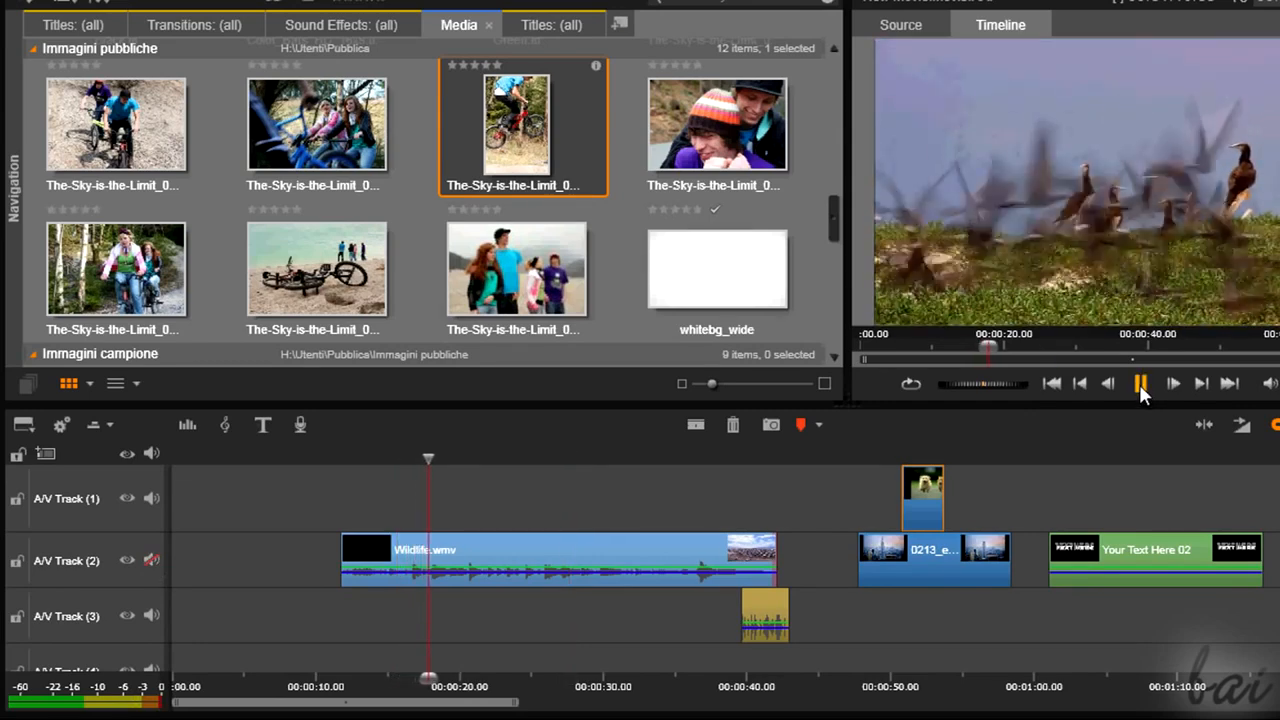
{"action": "left_click", "coordinate": [1139, 384]}
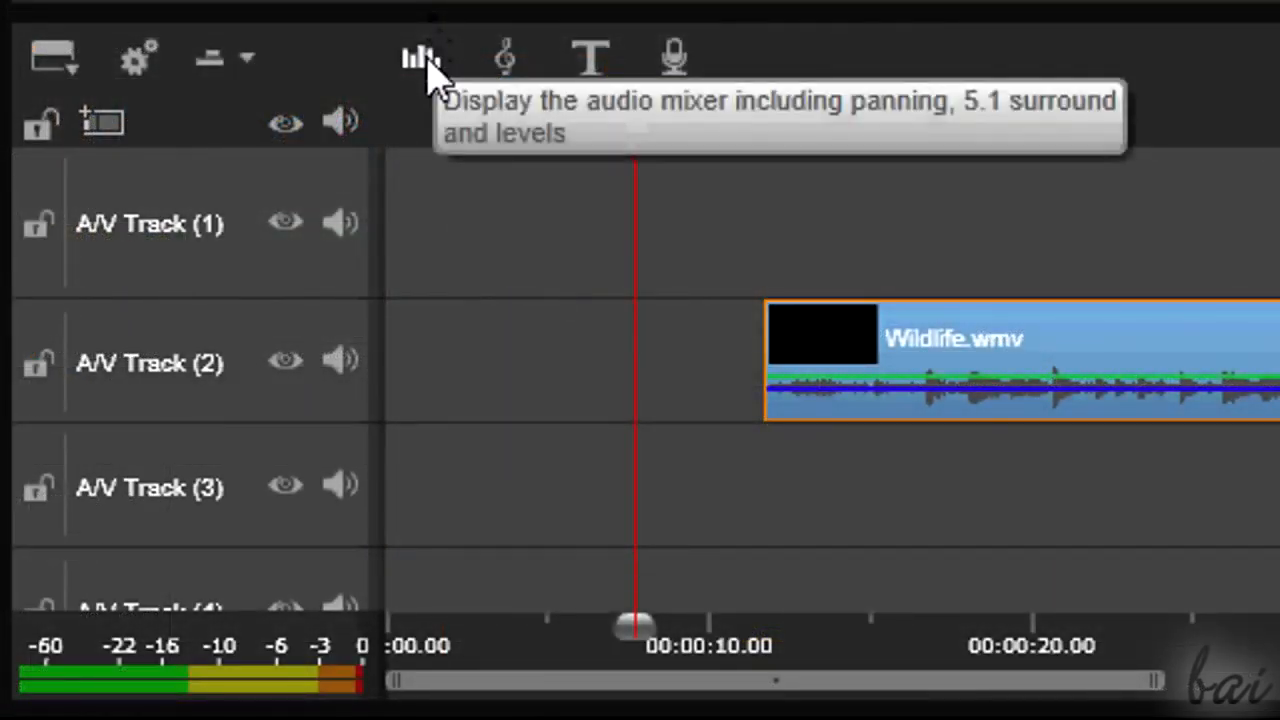
Display the audio mixer controls for the tracks and toggle playback of the movie.
{"action": "left_click", "coordinate": [422, 58]}
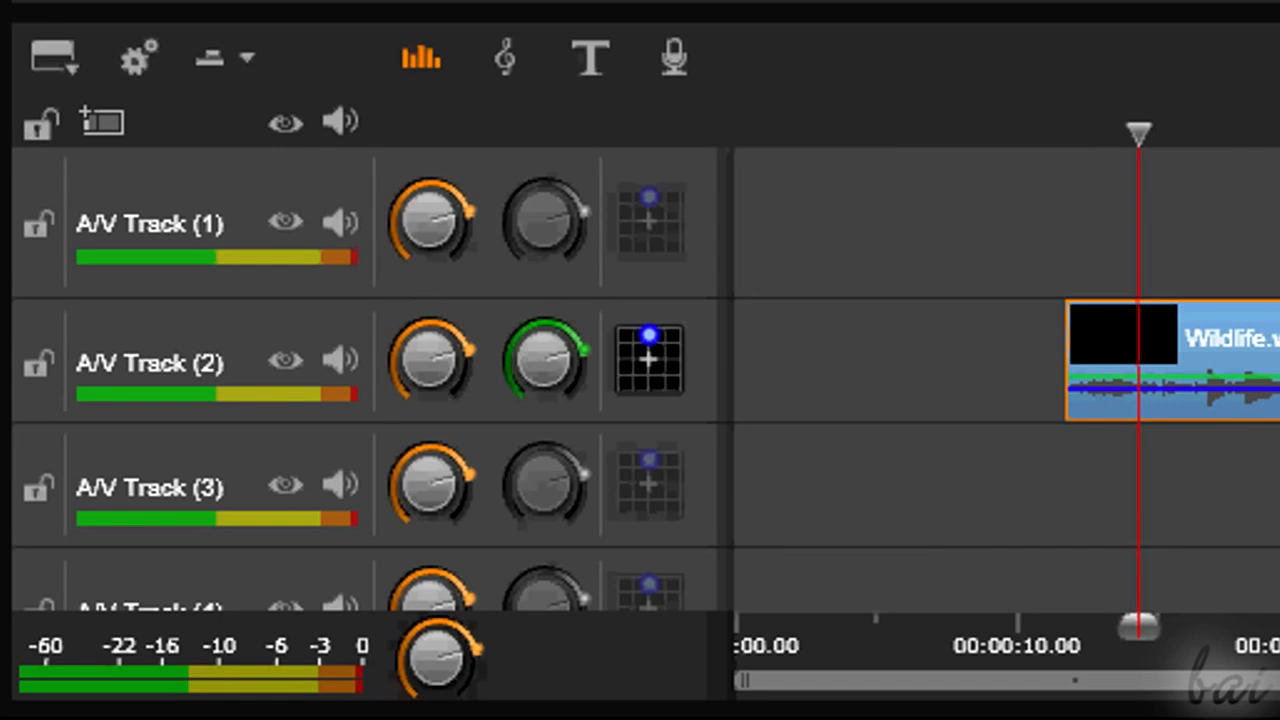
{"action": "key", "text": "space"}
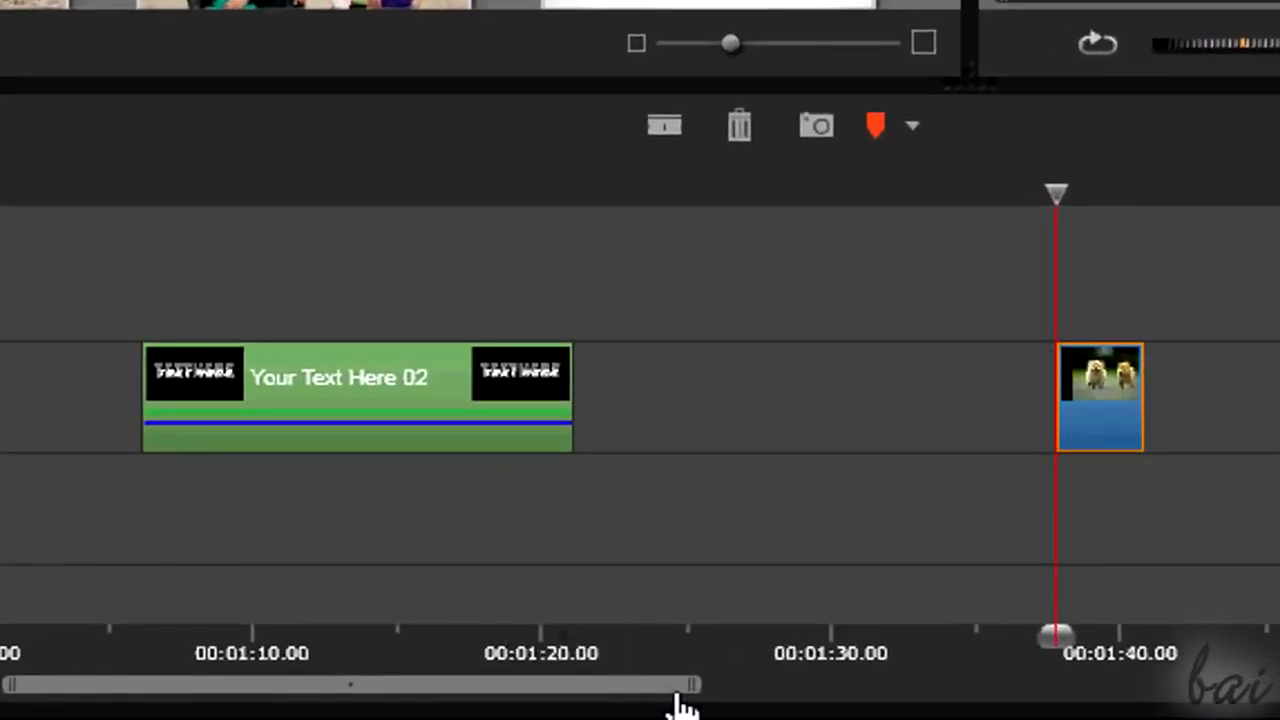
Move the puppies photo earlier on A/V Track (2) to about 1:35, shift it back and adjust its start cut.
{"action": "left_click_drag", "start_coordinate": [676, 683], "coordinate": [541, 700]}
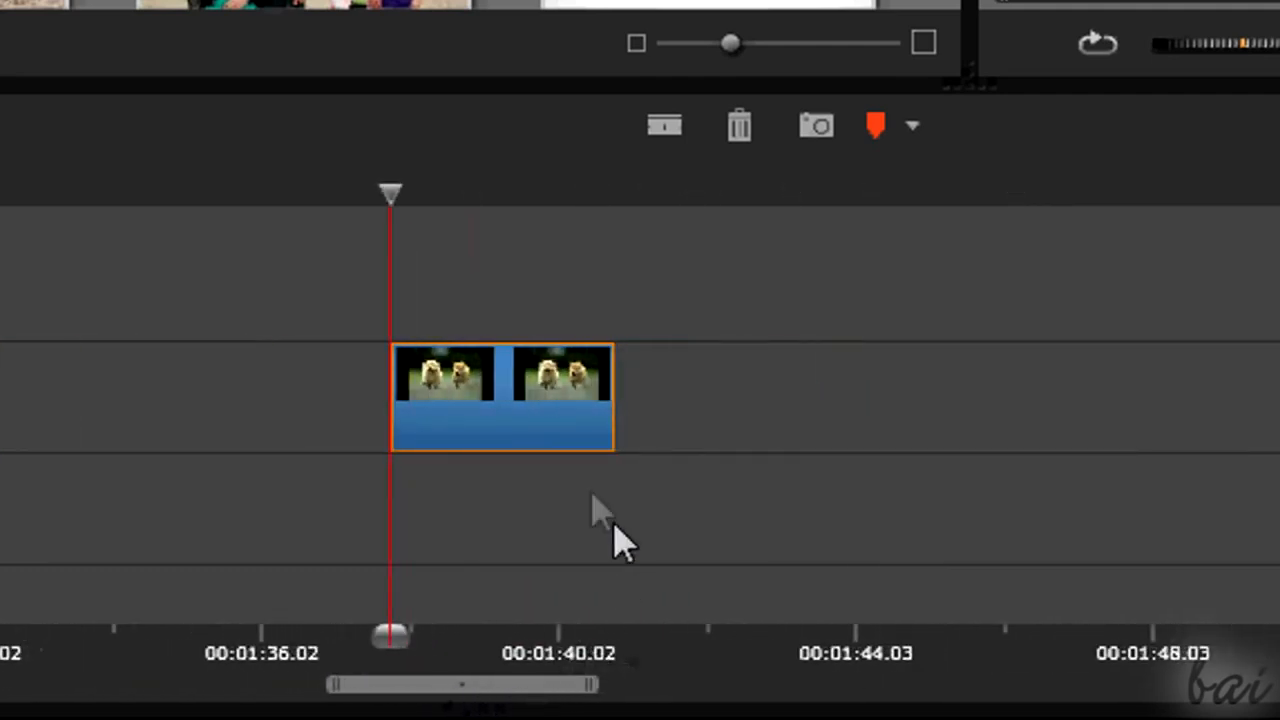
{"action": "left_click_drag", "start_coordinate": [510, 420], "coordinate": [350, 425]}
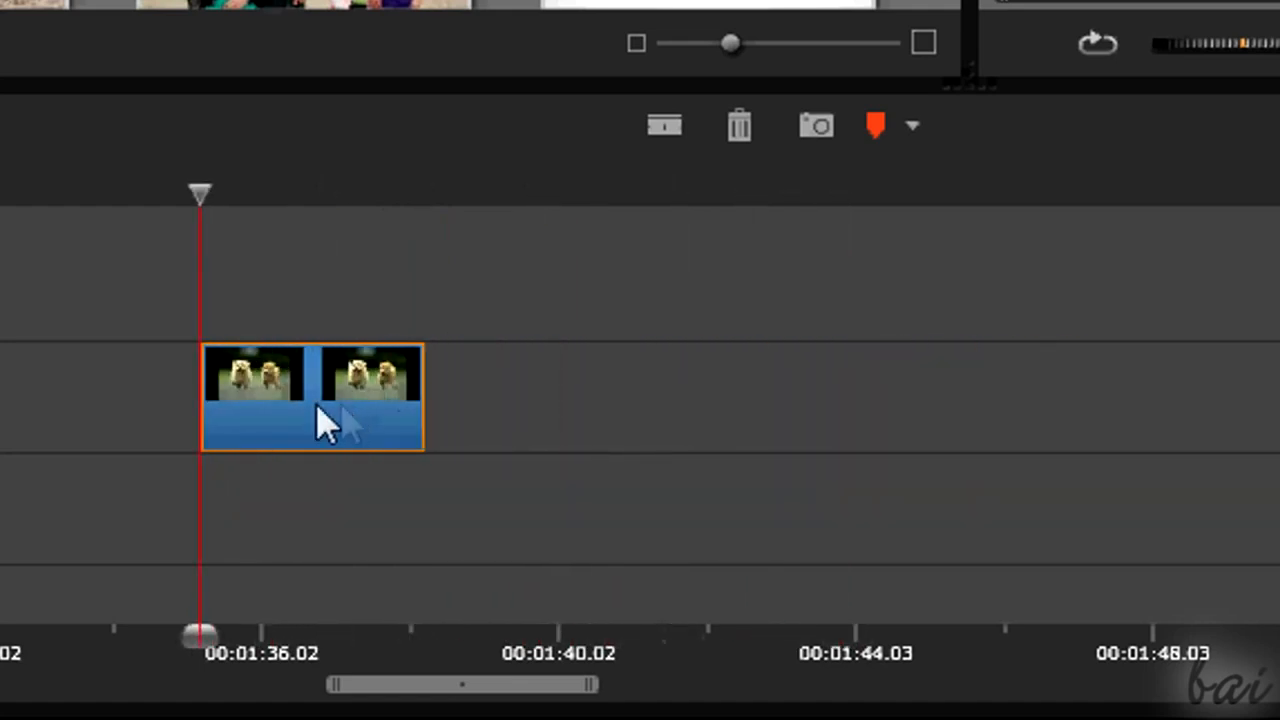
{"action": "left_click_drag", "start_coordinate": [400, 386], "coordinate": [606, 428]}
{"action": "mouse_move", "coordinate": [400, 395]}
{"action": "left_mouse_down"}
{"action": "mouse_move", "coordinate": [209, 397]}
{"action": "mouse_move", "coordinate": [380, 405]}
{"action": "left_mouse_up"}
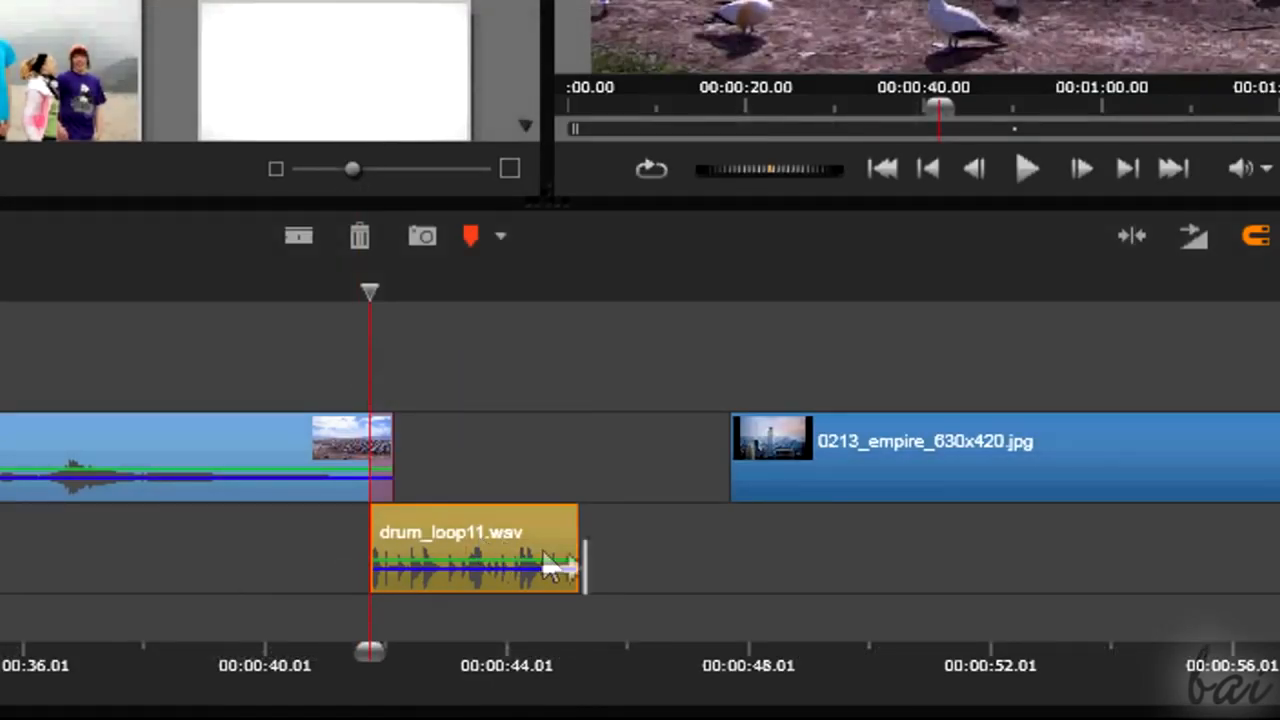
Try to extend the end of drum_loop11.wav, and extend the end of the Wildlife.wmv clip to about 46.5 s.
{"action": "left_click_drag", "start_coordinate": [584, 565], "coordinate": [757, 591]}
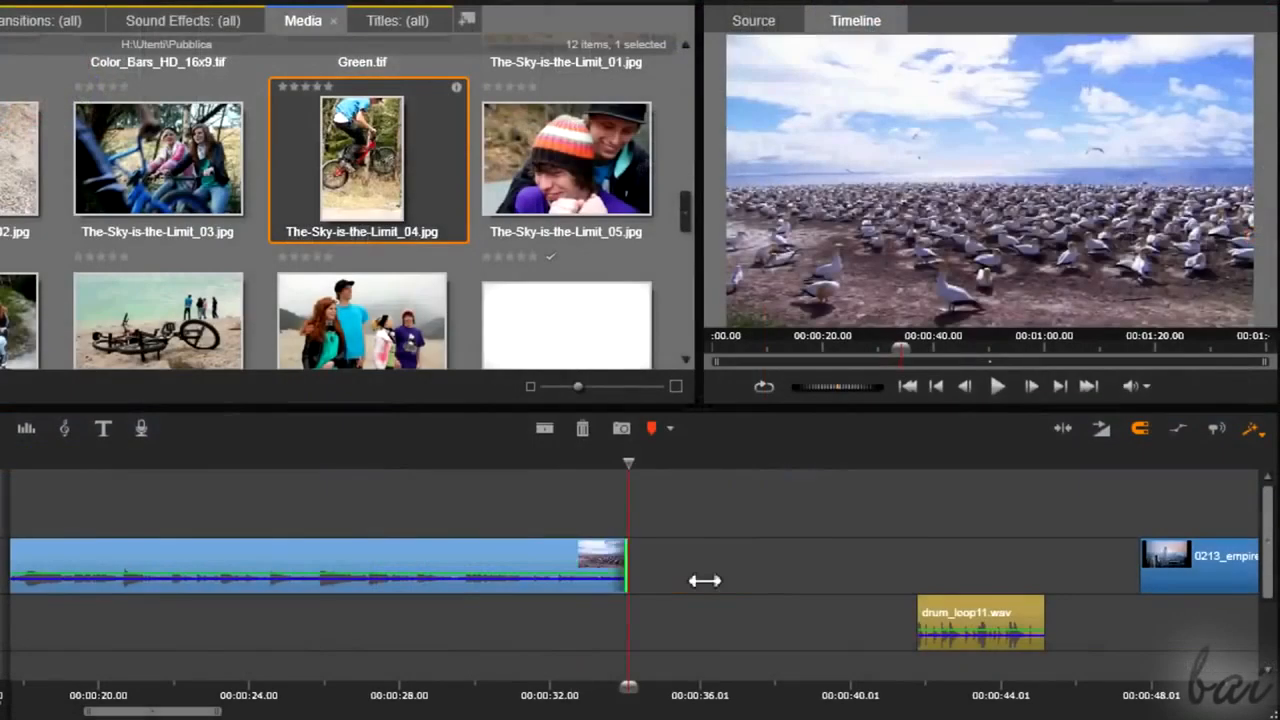
{"action": "left_click_drag", "start_coordinate": [706, 580], "coordinate": [1099, 585]}
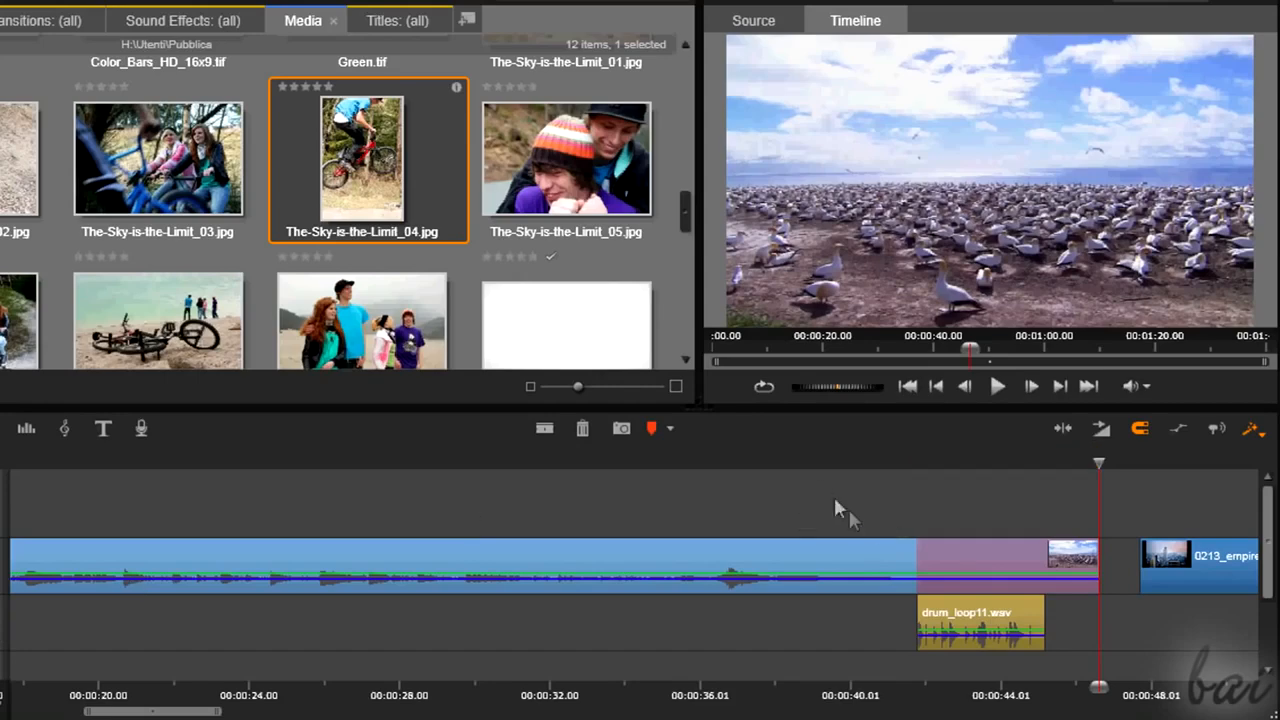
Play the movie from about 37.5 s to preview the extended end of the Wildlife.wmv clip.
{"action": "left_click", "coordinate": [760, 458]}
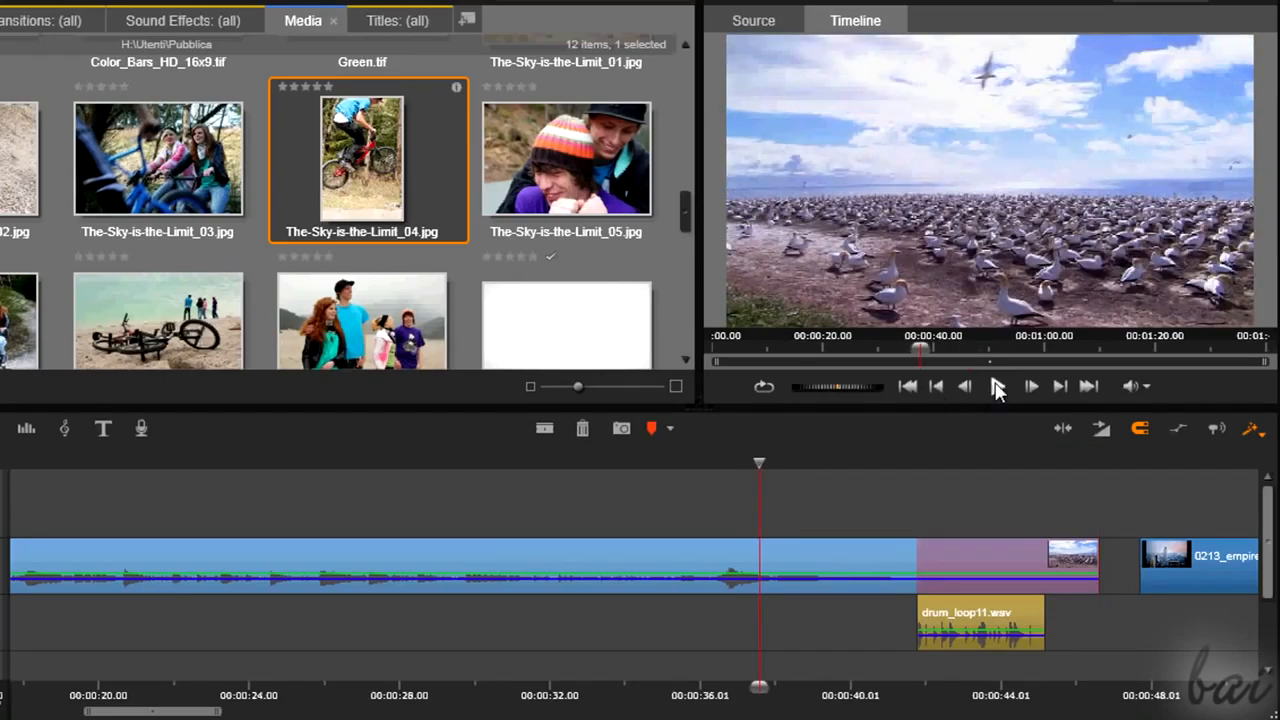
{"action": "left_click", "coordinate": [997, 387]}
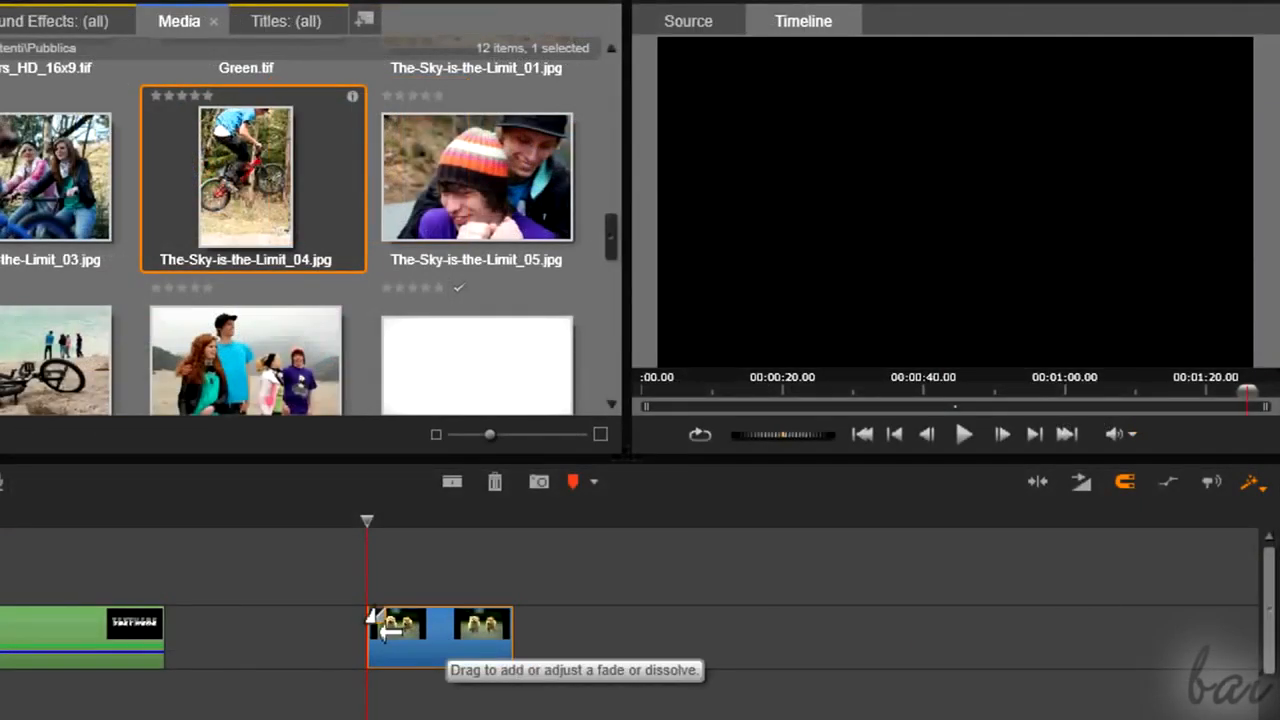
Add a fade of about 1.5 s at the start of the puppies photo and adjust the photo's start cut.
{"action": "left_click_drag", "start_coordinate": [376, 612], "coordinate": [437, 612]}
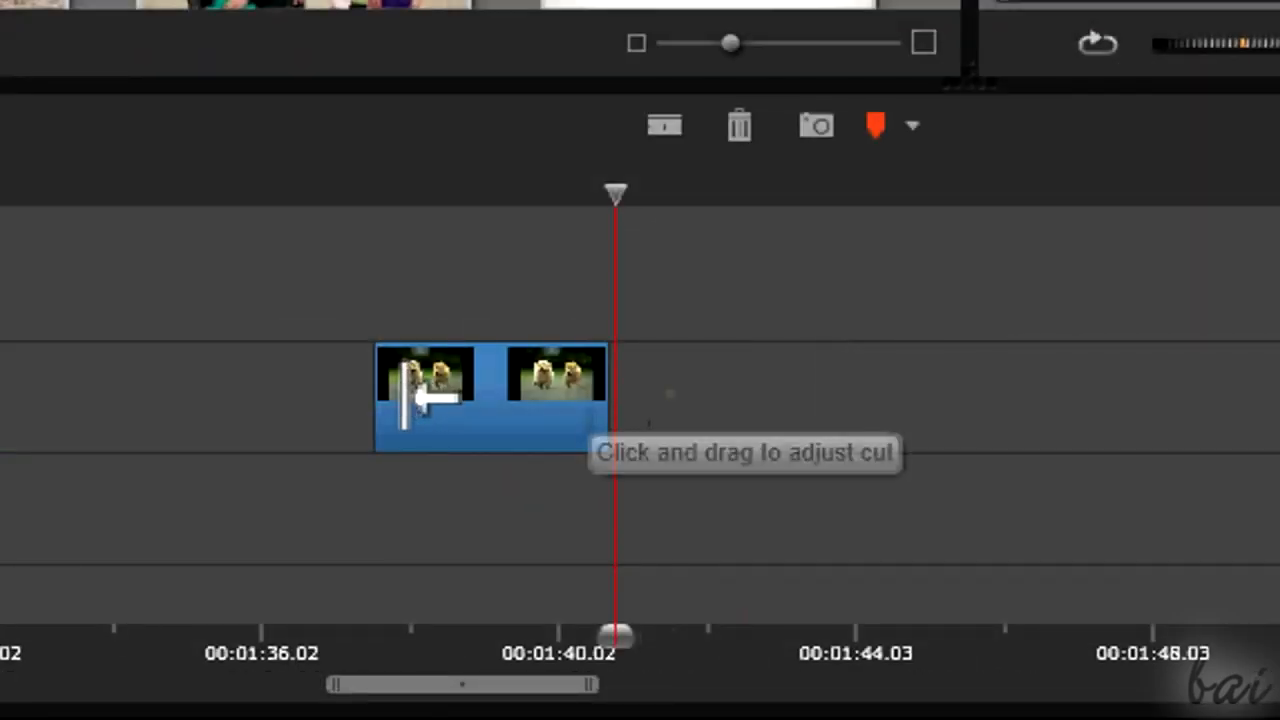
{"action": "left_click_drag", "start_coordinate": [403, 400], "coordinate": [188, 400]}
{"action": "left_click_drag", "start_coordinate": [303, 402], "coordinate": [383, 403]}
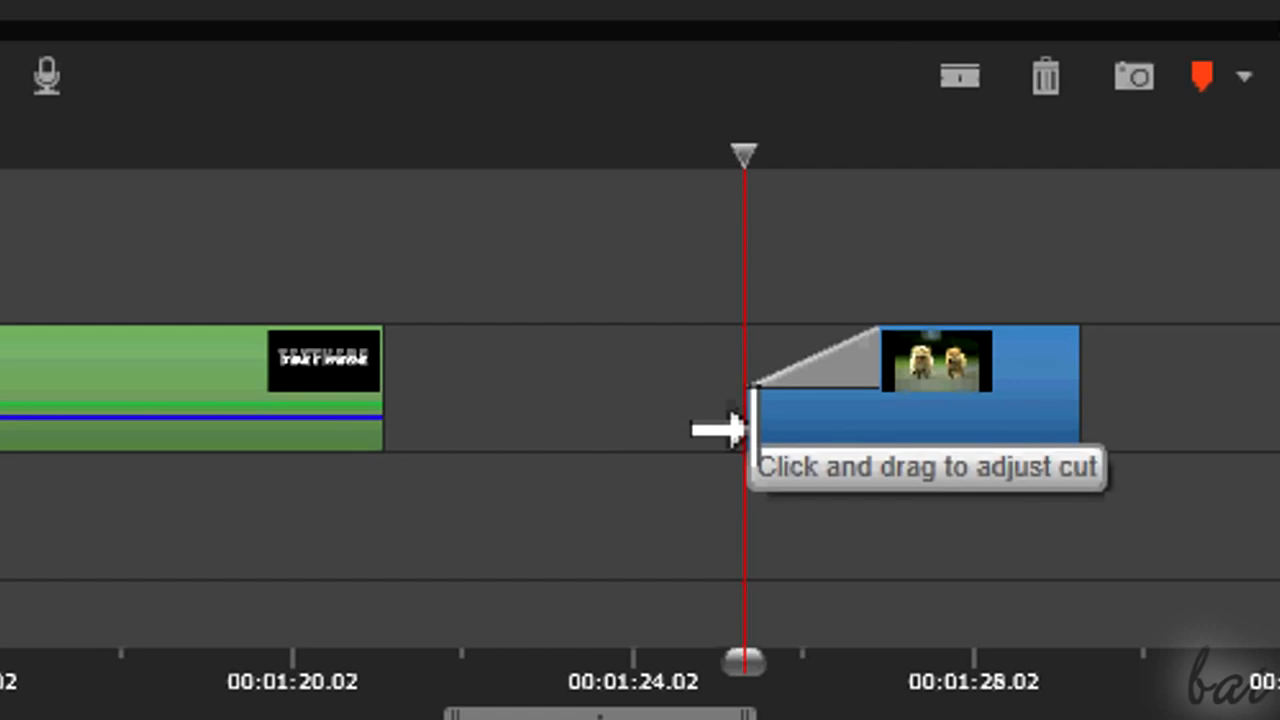
Move the faded puppies photo against the end of the Your Text Here 02 title and preview the transition.
{"action": "mouse_move", "coordinate": [740, 430]}
{"action": "left_mouse_down"}
{"action": "mouse_move", "coordinate": [505, 420]}
{"action": "mouse_move", "coordinate": [1203, 434]}
{"action": "mouse_move", "coordinate": [403, 436]}
{"action": "left_mouse_up"}
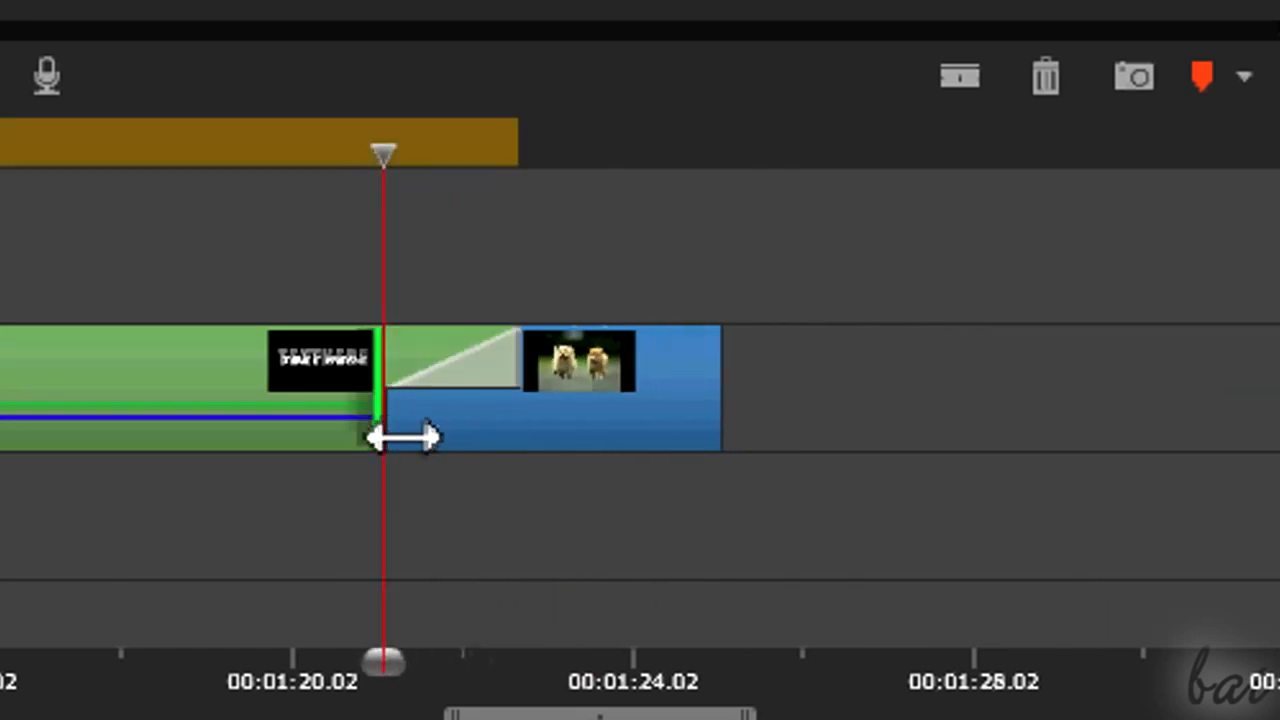
{"action": "left_click", "coordinate": [931, 464]}
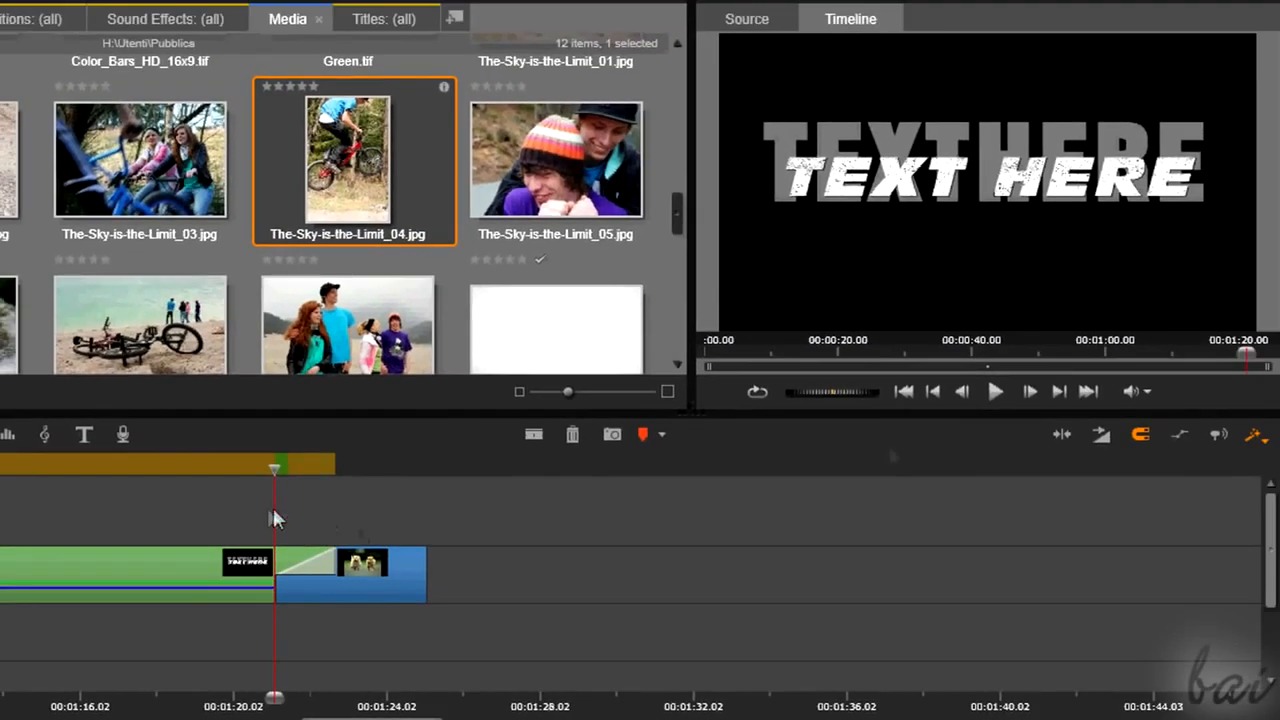
{"action": "left_click", "coordinate": [995, 392]}
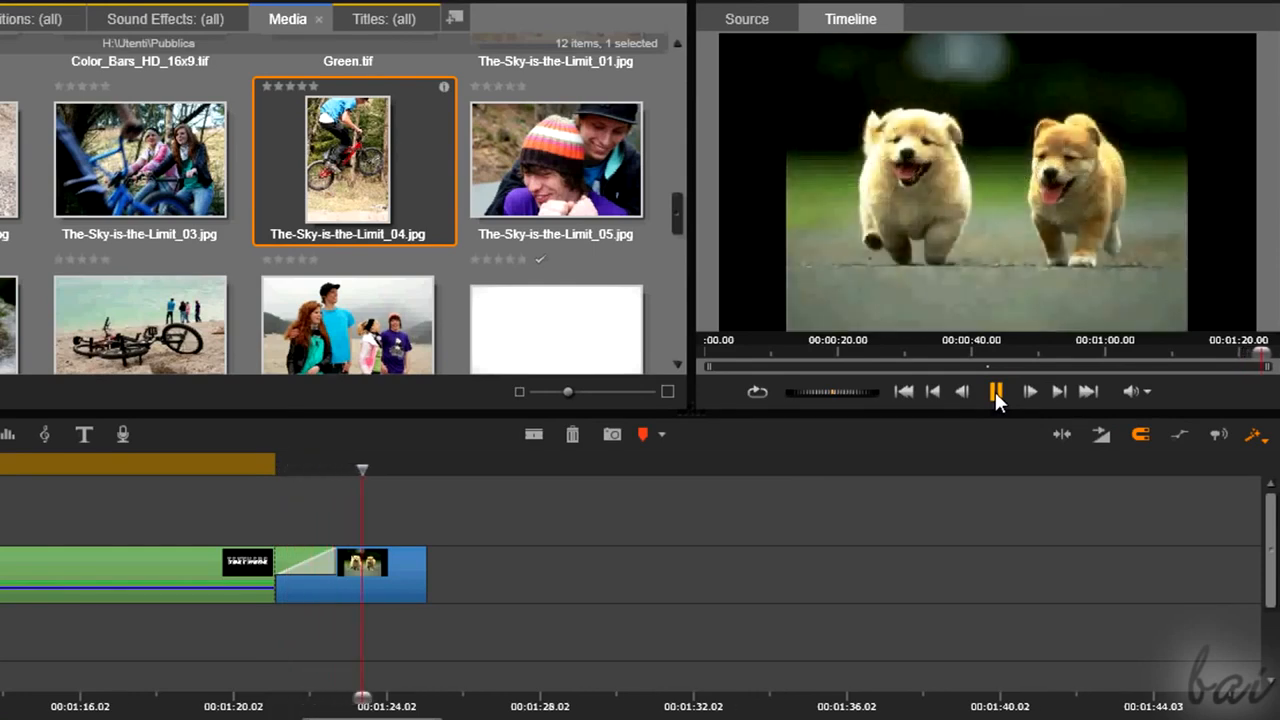
{"action": "left_click", "coordinate": [995, 391]}
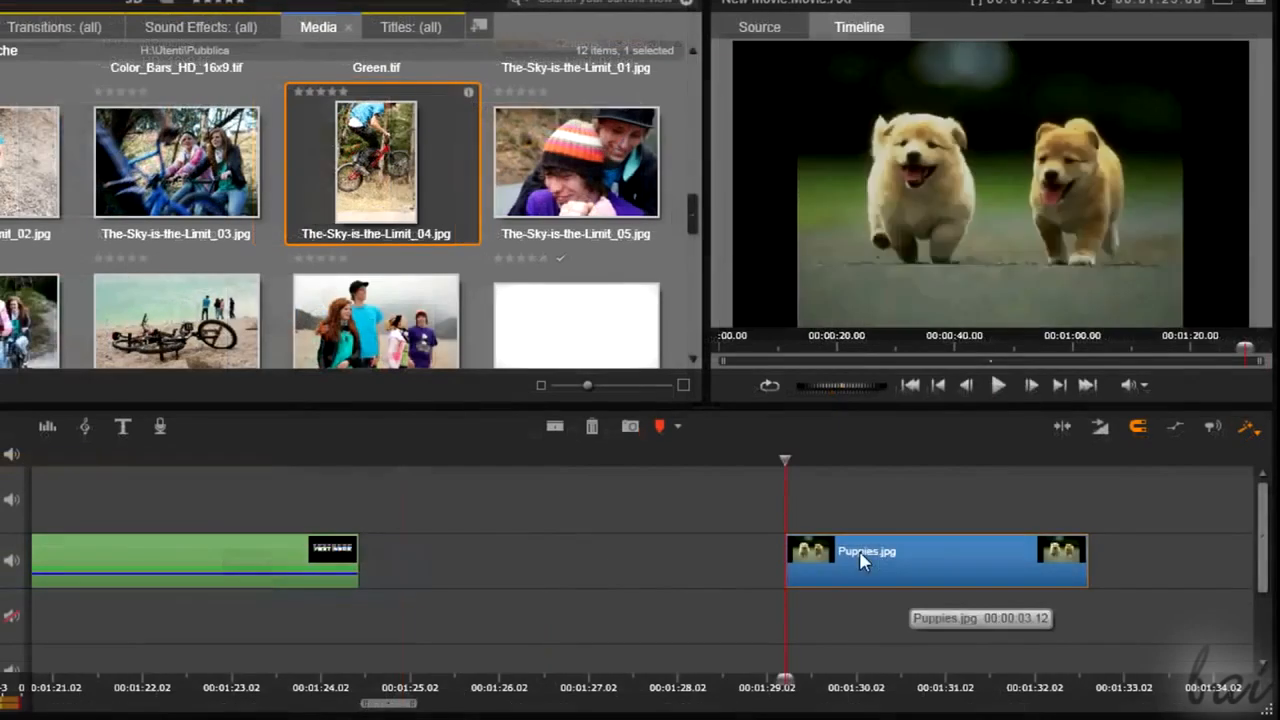
Move the unfaded Puppies.jpg clip closer to the Your Text Here 02 title, starting at about 1:25.7.
{"action": "left_click_drag", "start_coordinate": [853, 565], "coordinate": [573, 570]}
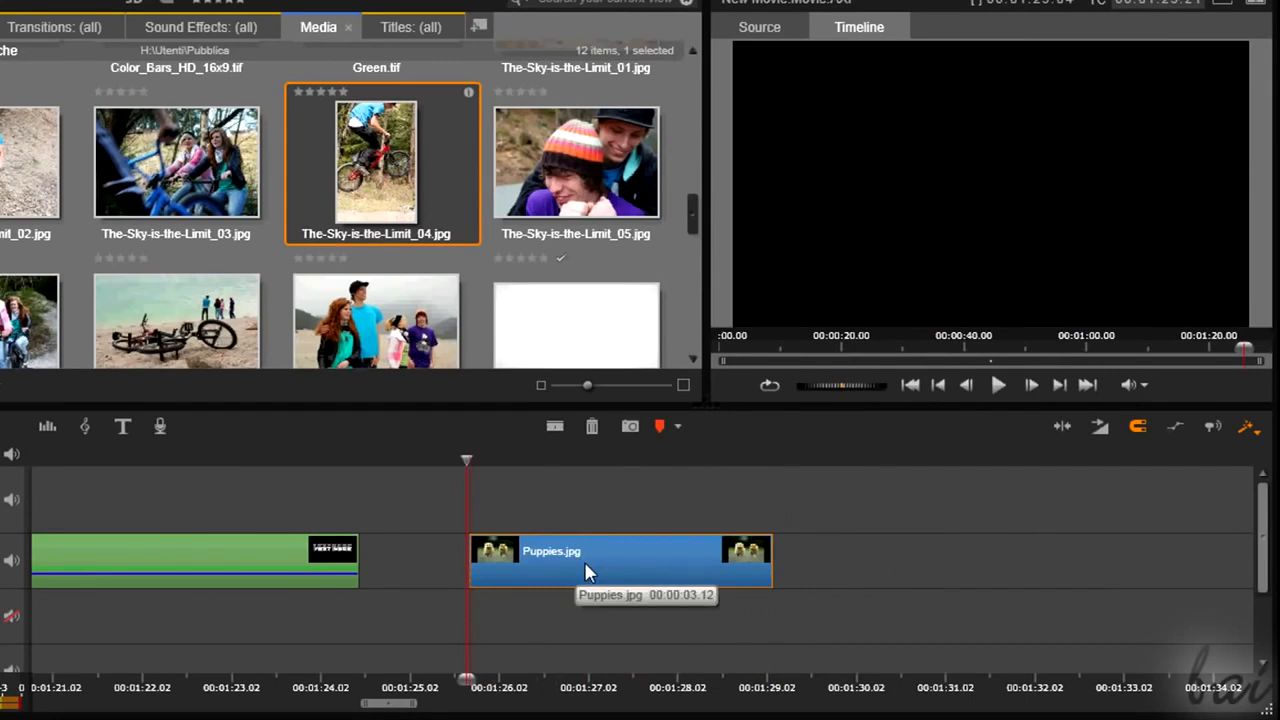
Cut the Puppies.jpg clip and paste it on the same track at about 1:27.
{"action": "key", "text": "Delete"}
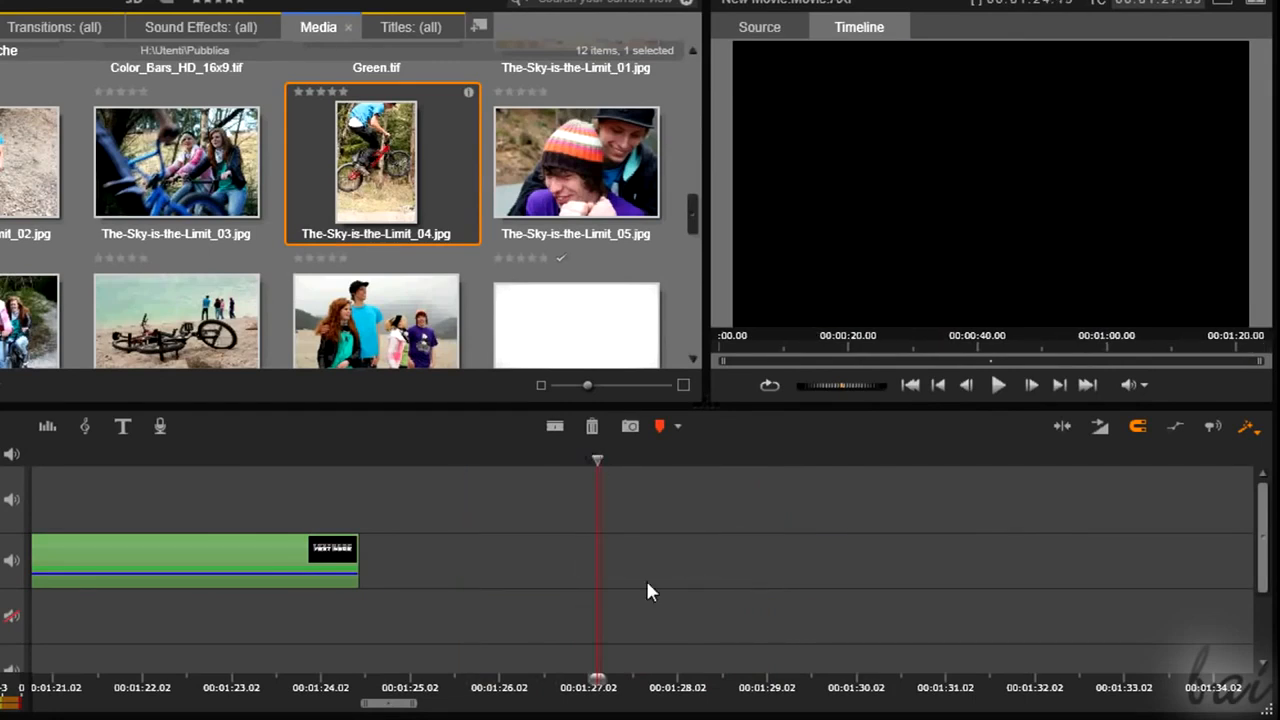
{"action": "key", "text": "ctrl+z"}
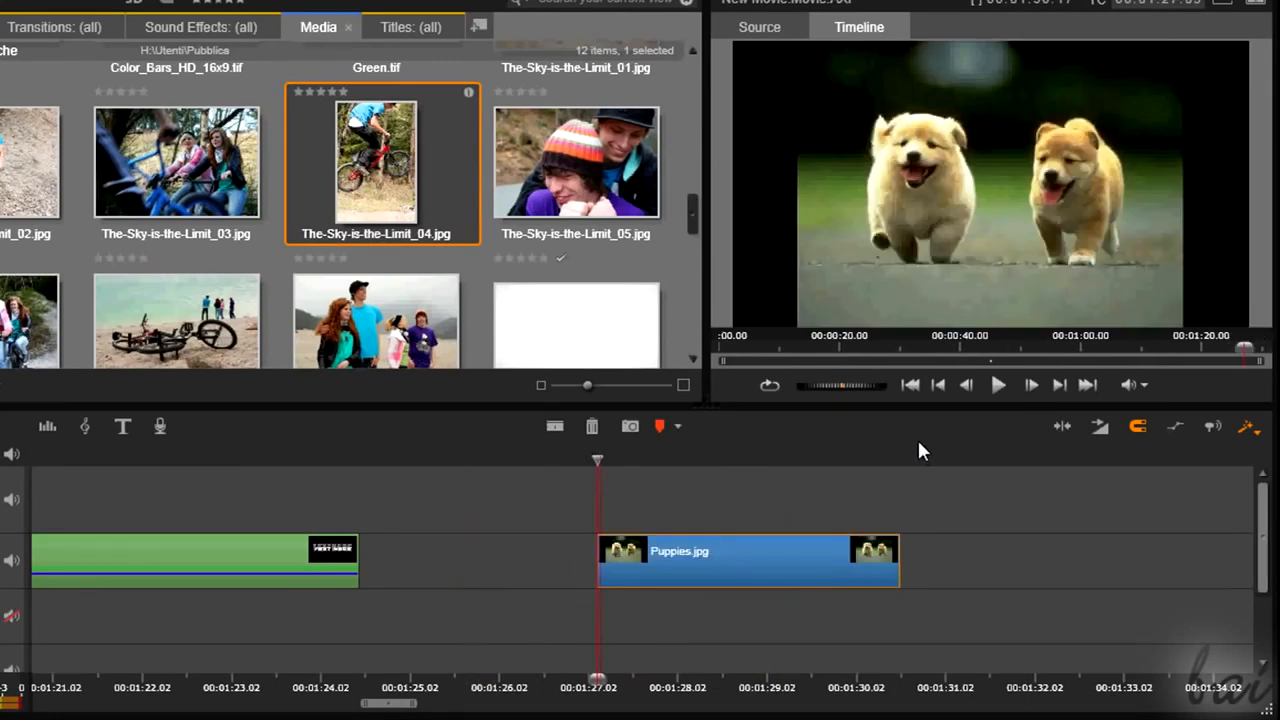
{"action": "key", "text": "ctrl+v"}
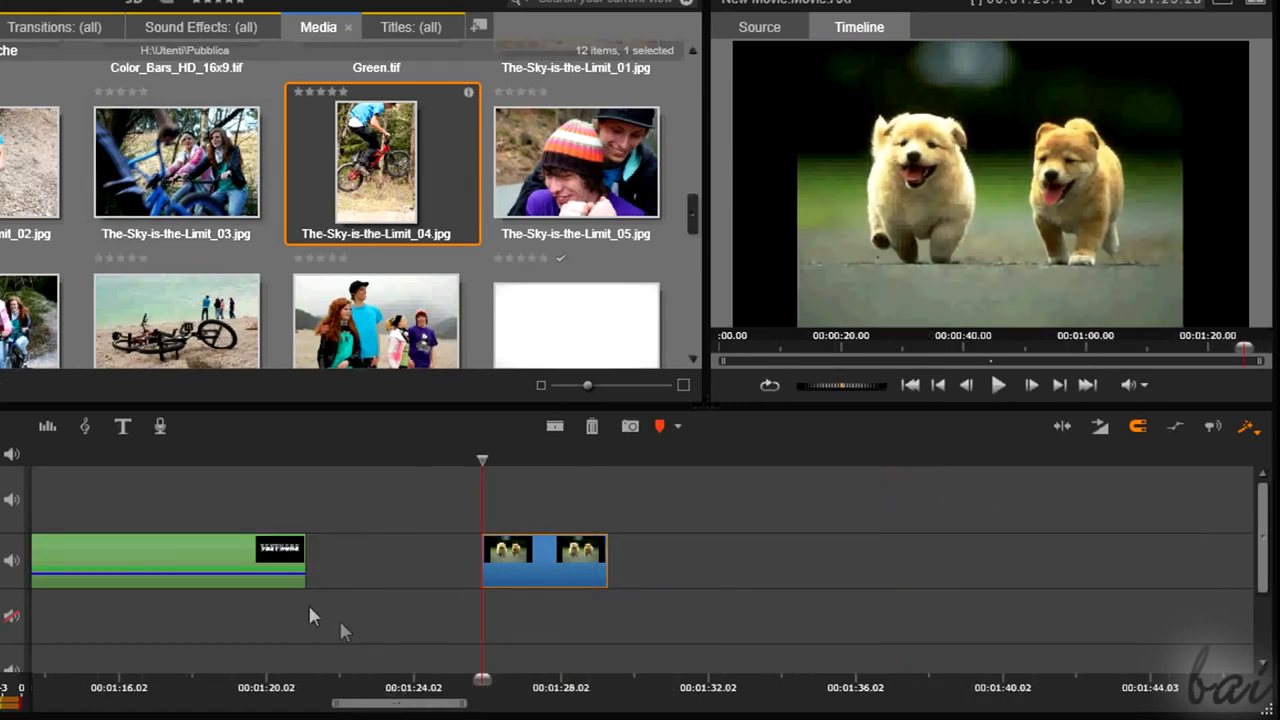
Move the selected empire photo, Your Text Here 02 title and puppies clips together about 3 s earlier.
{"action": "left_click_drag", "start_coordinate": [430, 712], "coordinate": [483, 704]}
{"action": "left_click_drag", "start_coordinate": [672, 560], "coordinate": [626, 553]}
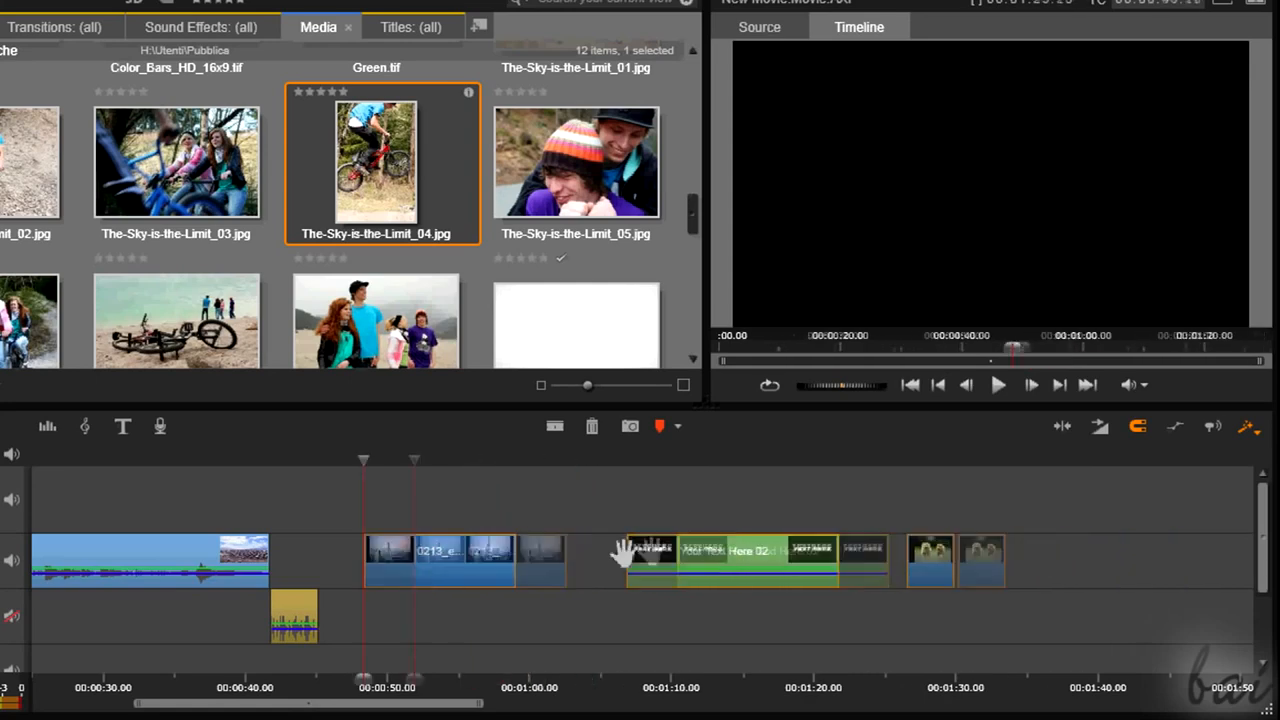
Delete the Your Text Here 02 title and the Puppies.jpg clip together, and undo the deletion.
{"action": "left_click", "coordinate": [322, 562]}
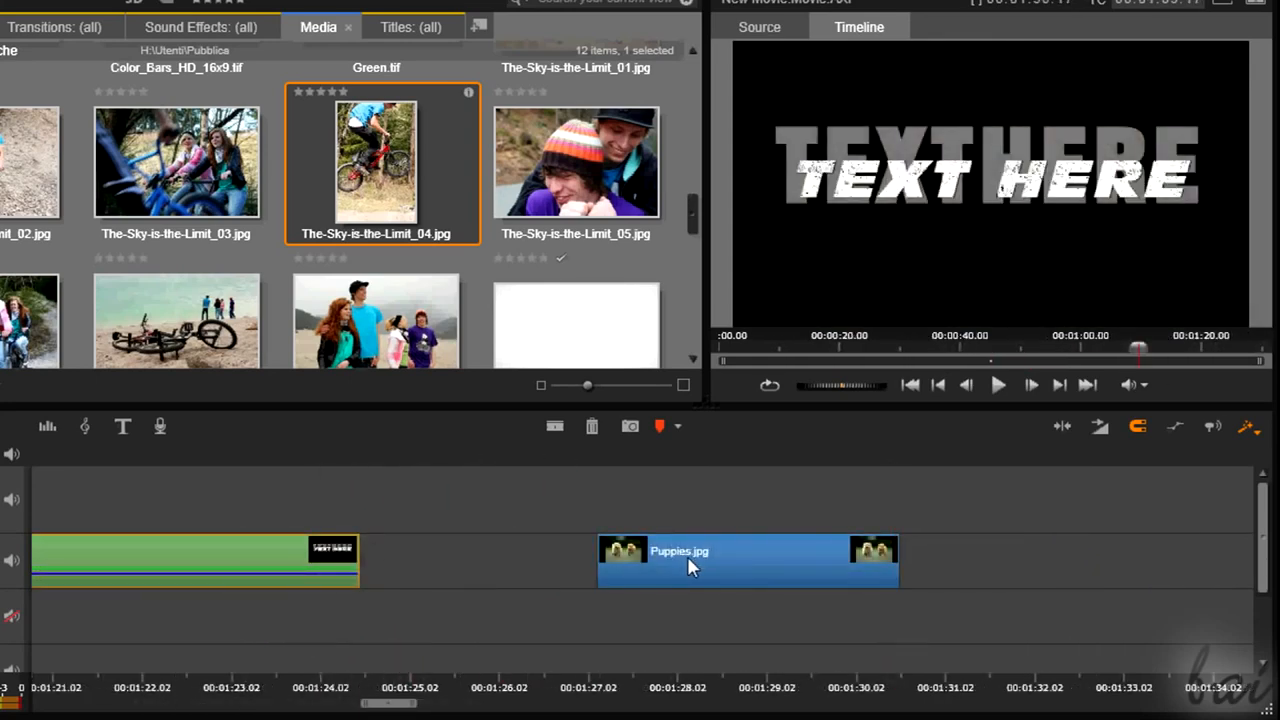
{"action": "left_click", "coordinate": [688, 558], "text": "ctrl"}
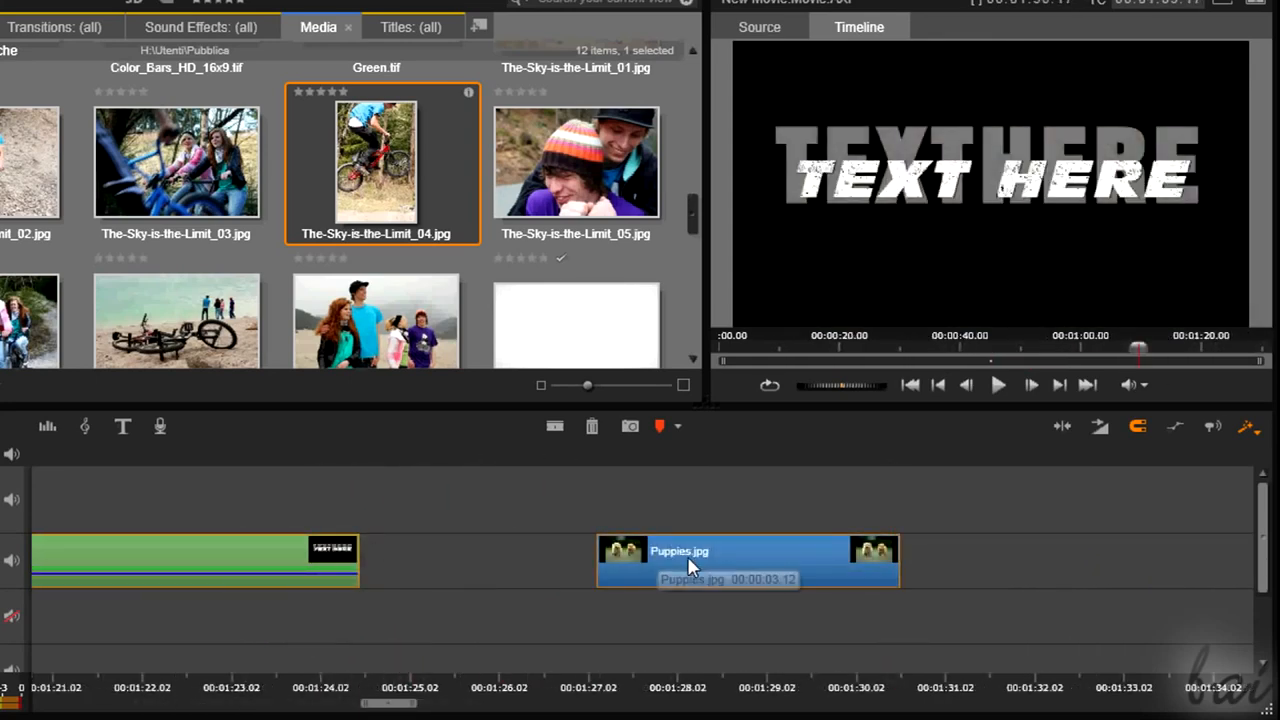
{"action": "key", "text": "Delete"}
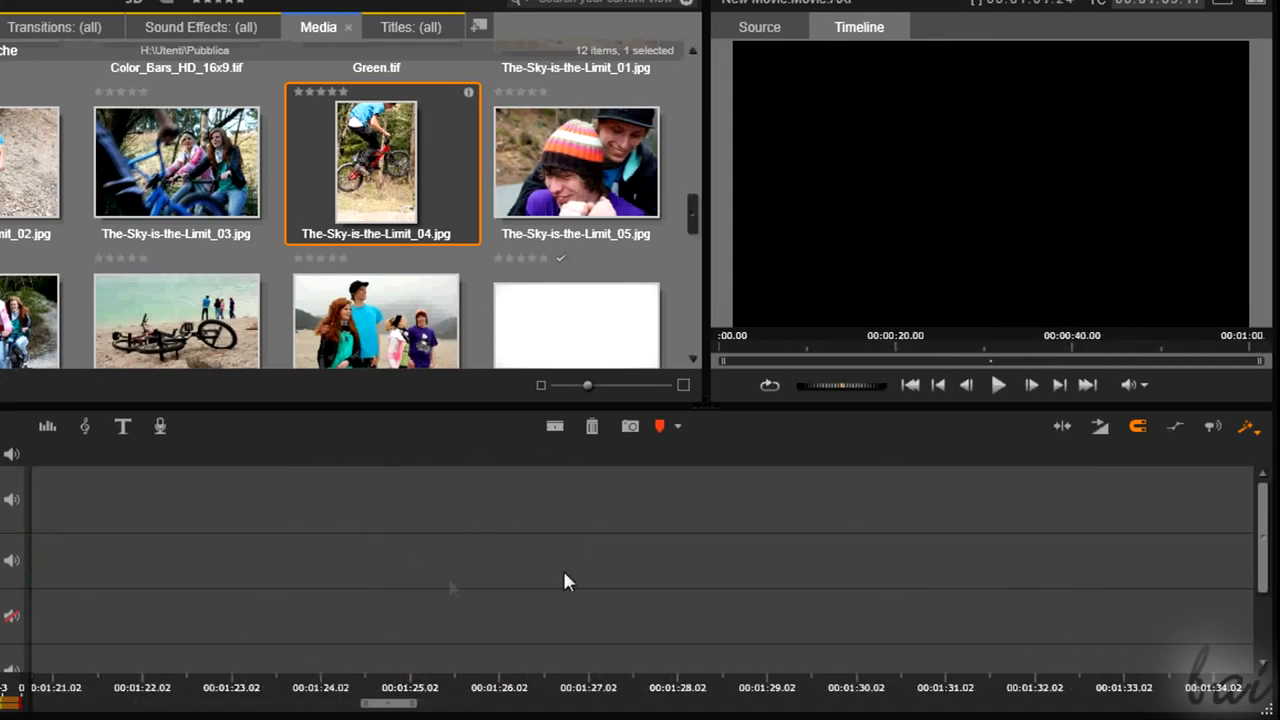
{"action": "key", "text": "ctrl+z"}
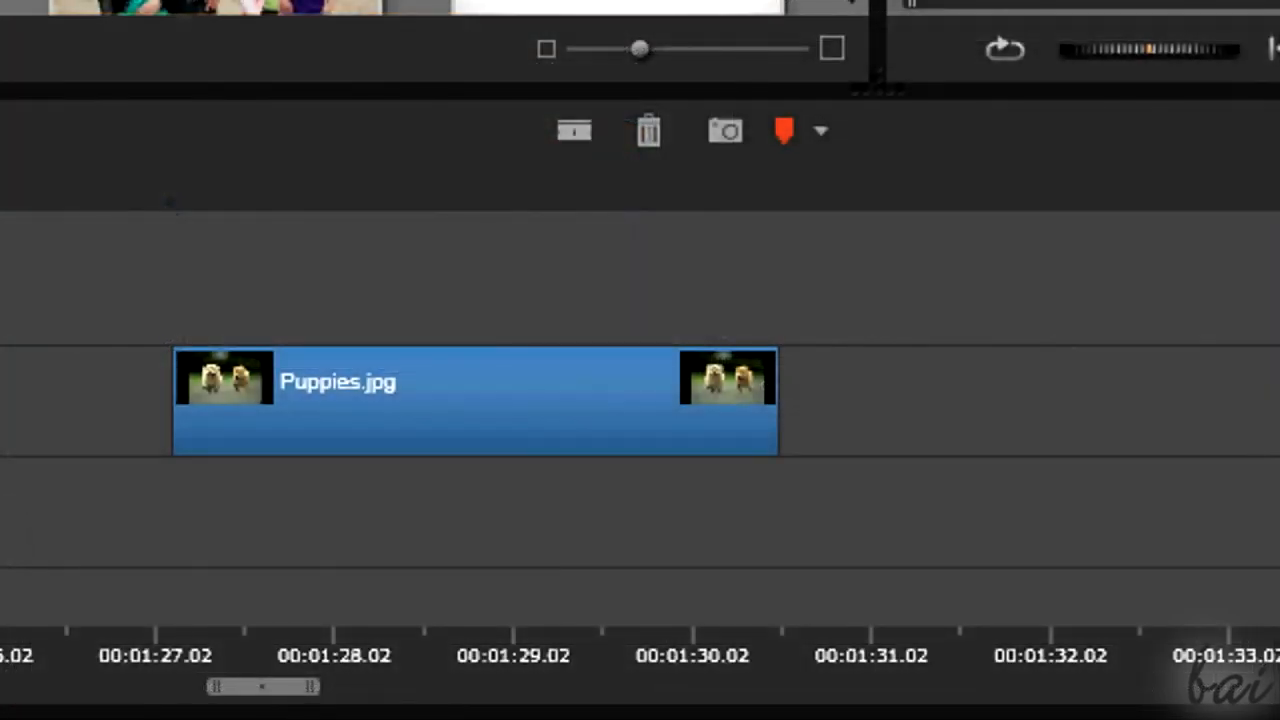
Split the Puppies.jpg clip at about 1:28.7 and move its second part about 1.8 s away from the first.
{"action": "left_click_drag", "start_coordinate": [6, 206], "coordinate": [452, 211]}
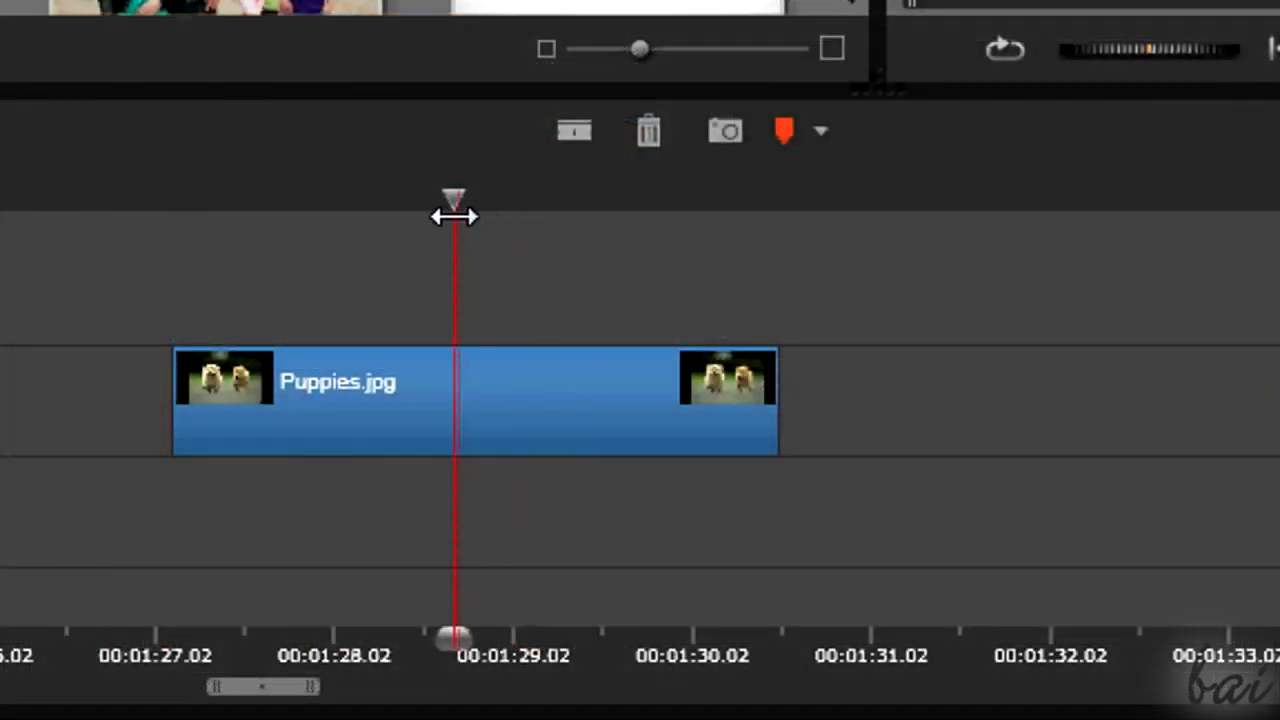
{"action": "left_click", "coordinate": [575, 133]}
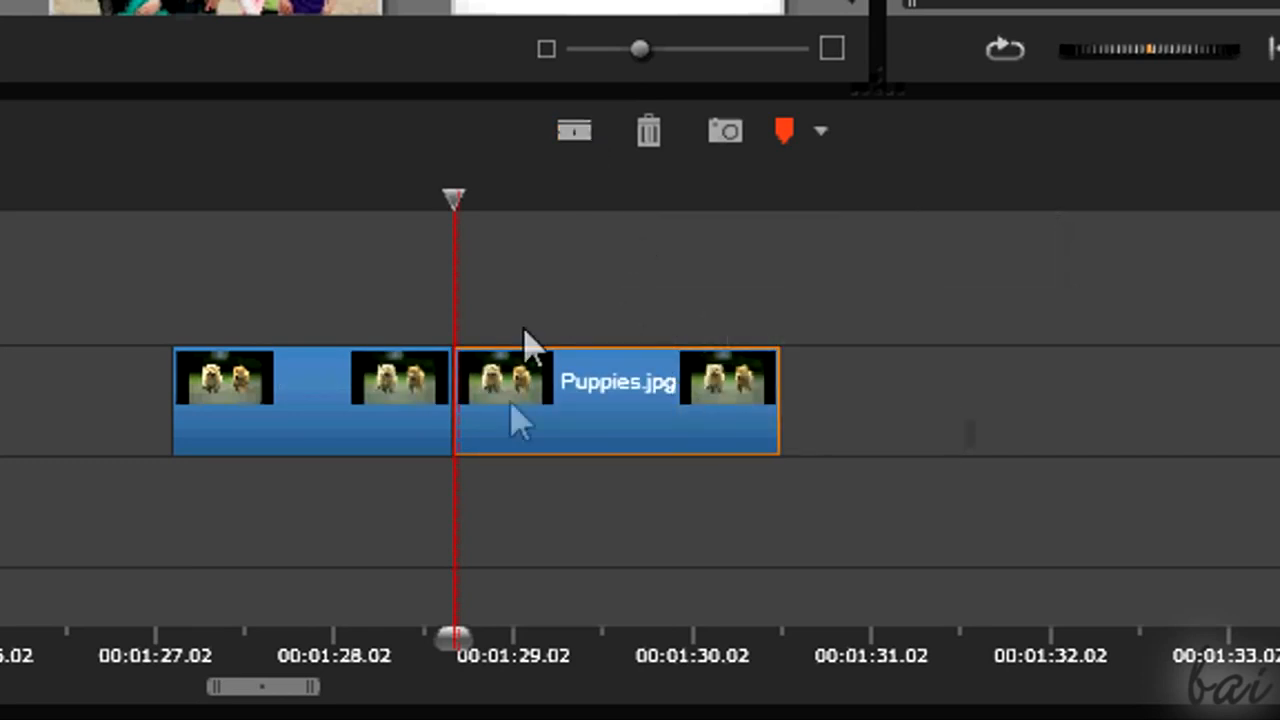
{"action": "left_click_drag", "start_coordinate": [590, 445], "coordinate": [920, 443]}
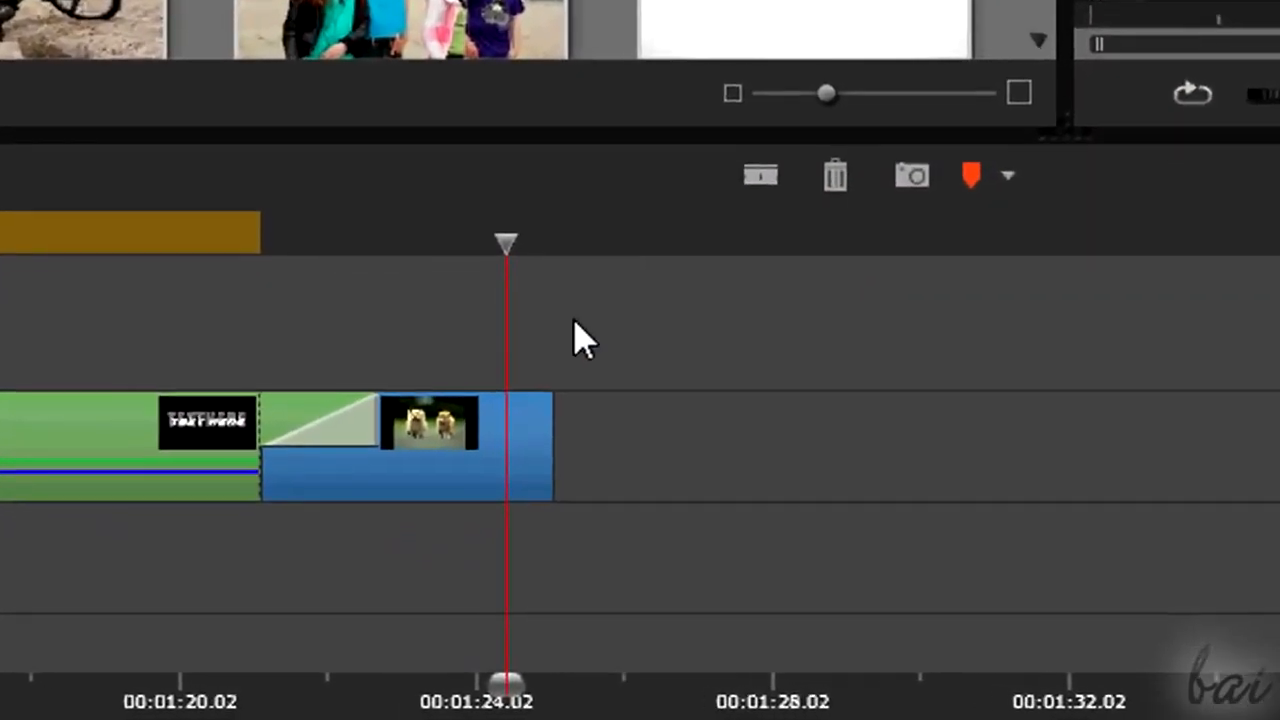
Move the faded puppies photo away from the Your Text Here 02 title to about 1:26 and adjust the photo's end.
{"action": "left_click_drag", "start_coordinate": [500, 449], "coordinate": [836, 447]}
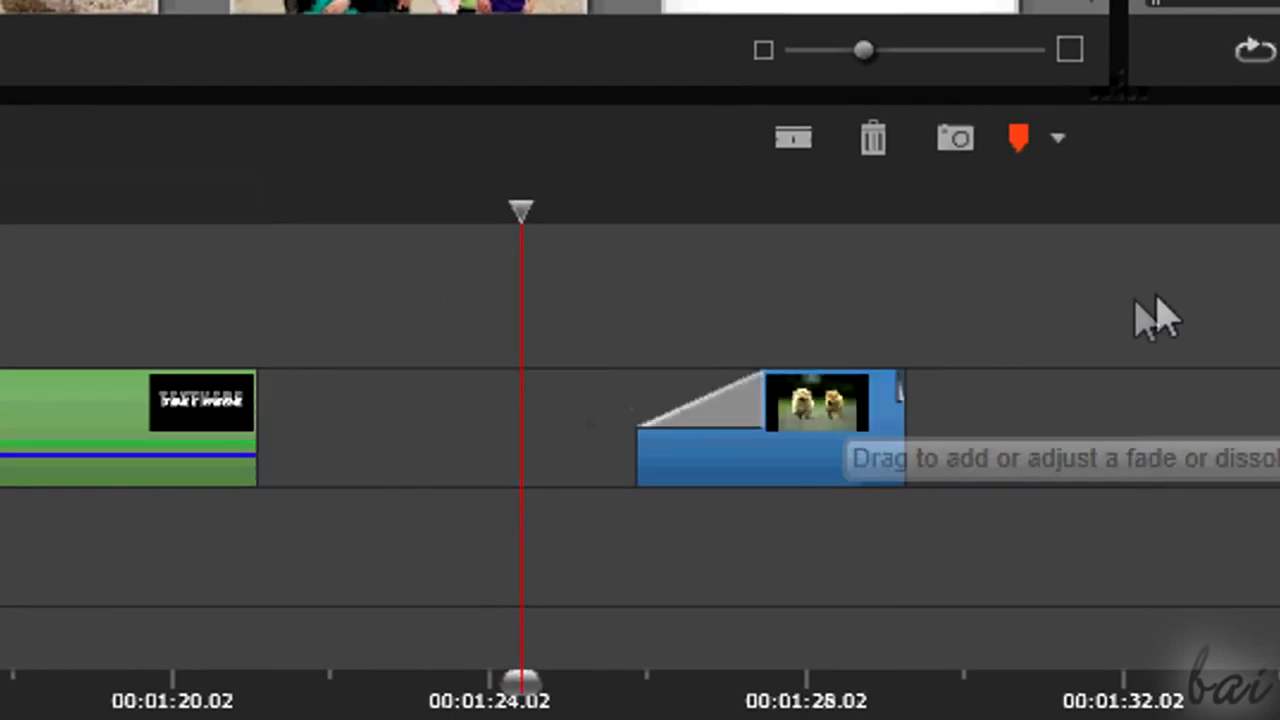
{"action": "left_click_drag", "start_coordinate": [908, 411], "coordinate": [1178, 370]}
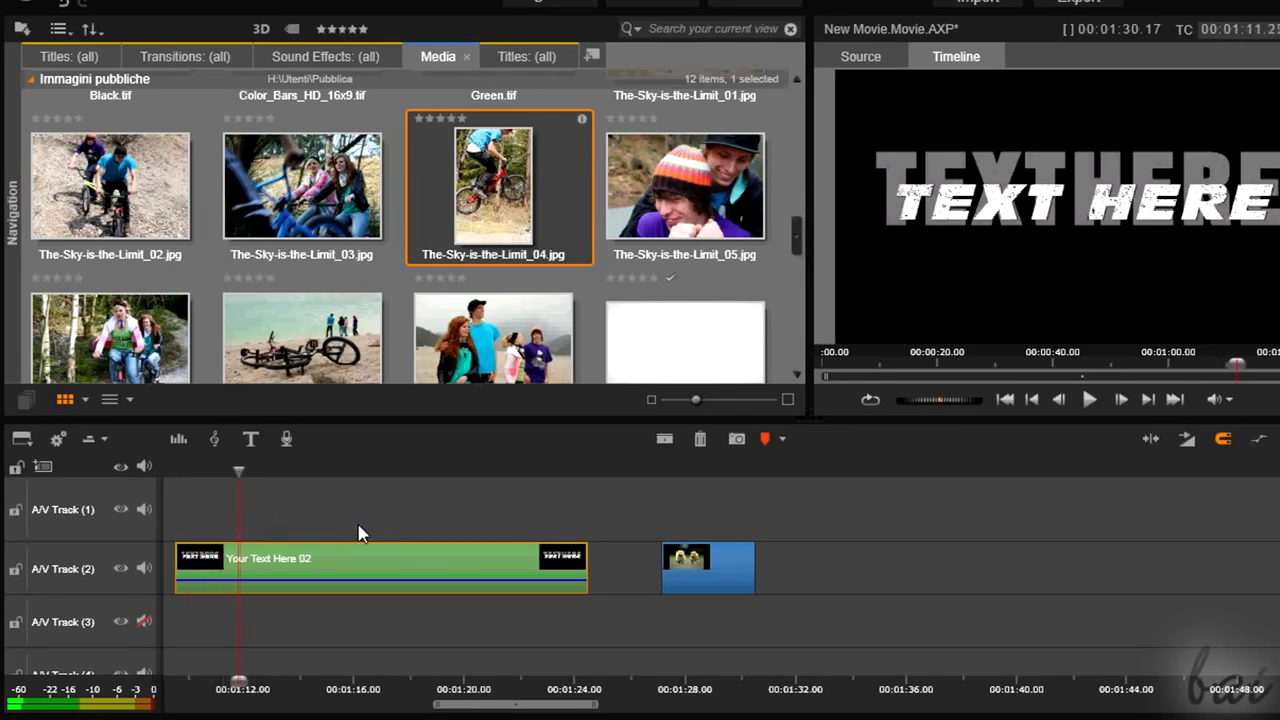
Look through the timeline tracks down to the voice-over track and examine the clips at closer and wider time scales.
{"action": "scroll", "coordinate": [297, 507], "scroll_direction": "down", "scroll_amount": 2}
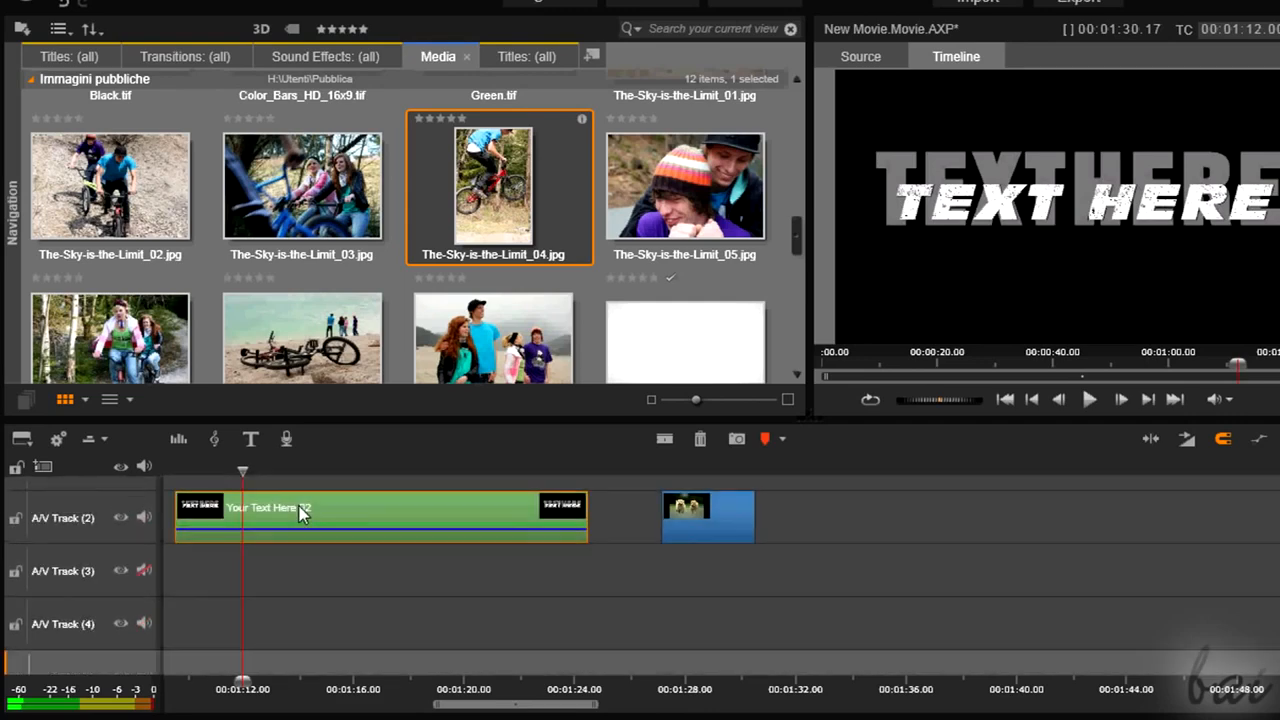
{"action": "scroll", "coordinate": [350, 590], "scroll_direction": "up", "scroll_amount": 2}
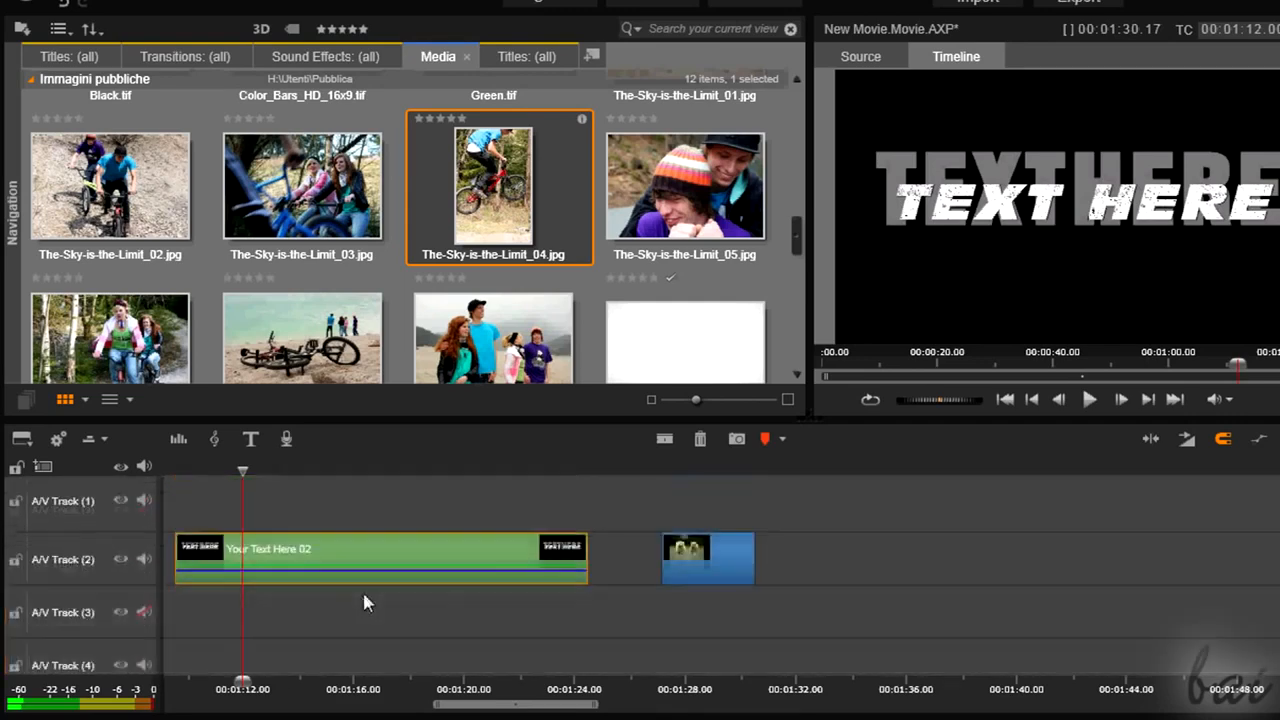
{"action": "scroll", "coordinate": [363, 592], "scroll_direction": "down", "scroll_amount": 2}
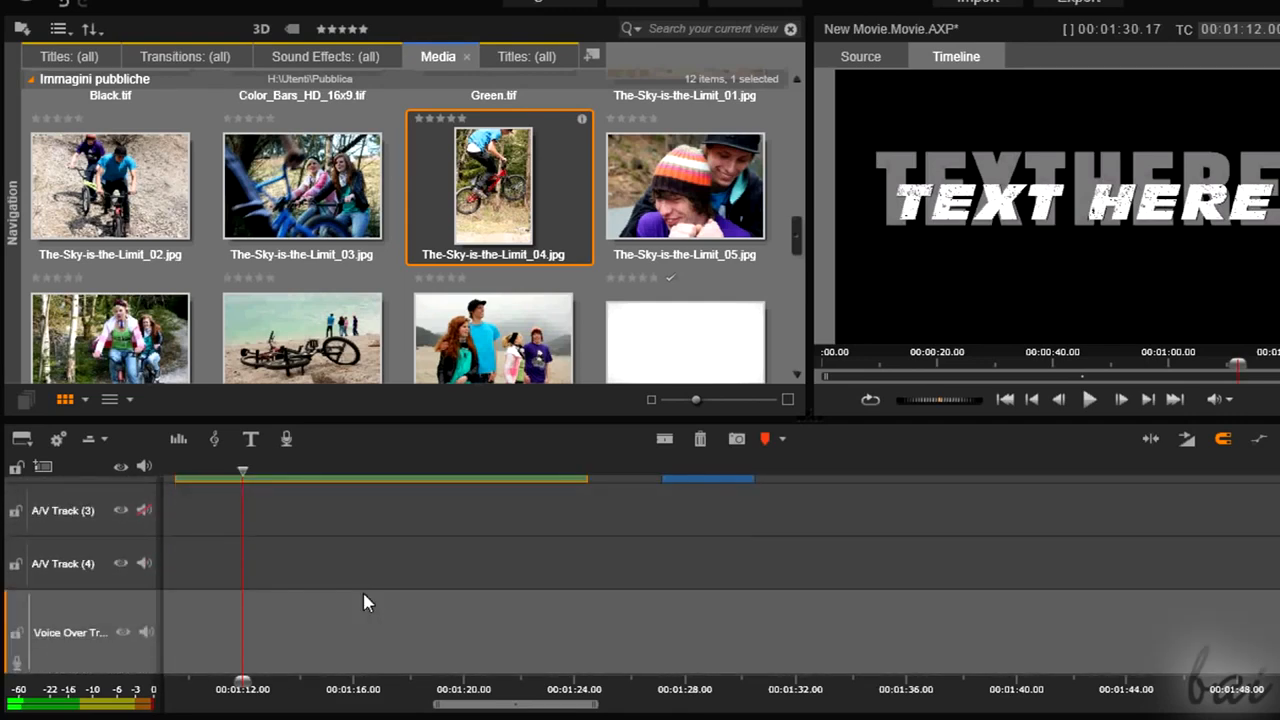
{"action": "scroll", "coordinate": [363, 600], "scroll_direction": "up", "scroll_amount": 2}
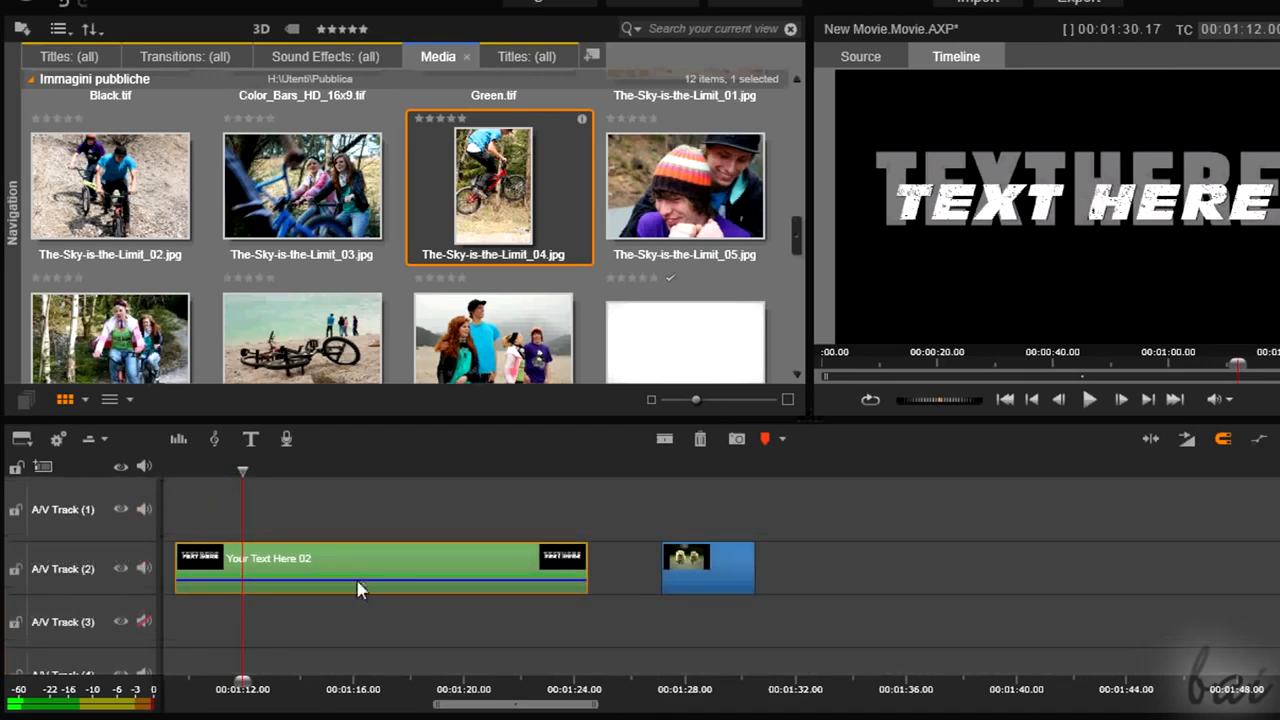
{"action": "scroll", "coordinate": [262, 573], "scroll_direction": "up", "scroll_amount": 5}
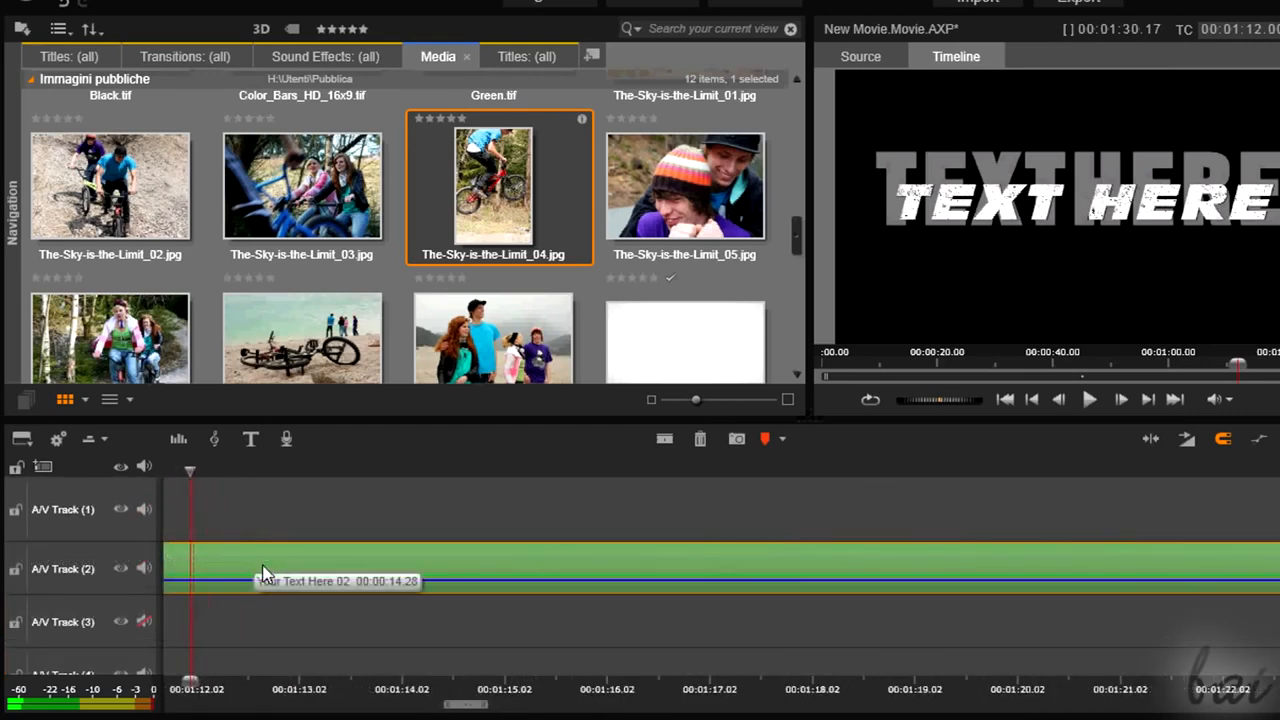
{"action": "scroll", "coordinate": [594, 609], "scroll_direction": "down", "scroll_amount": 6}
{"action": "scroll", "coordinate": [594, 602], "scroll_direction": "down", "scroll_amount": 2}
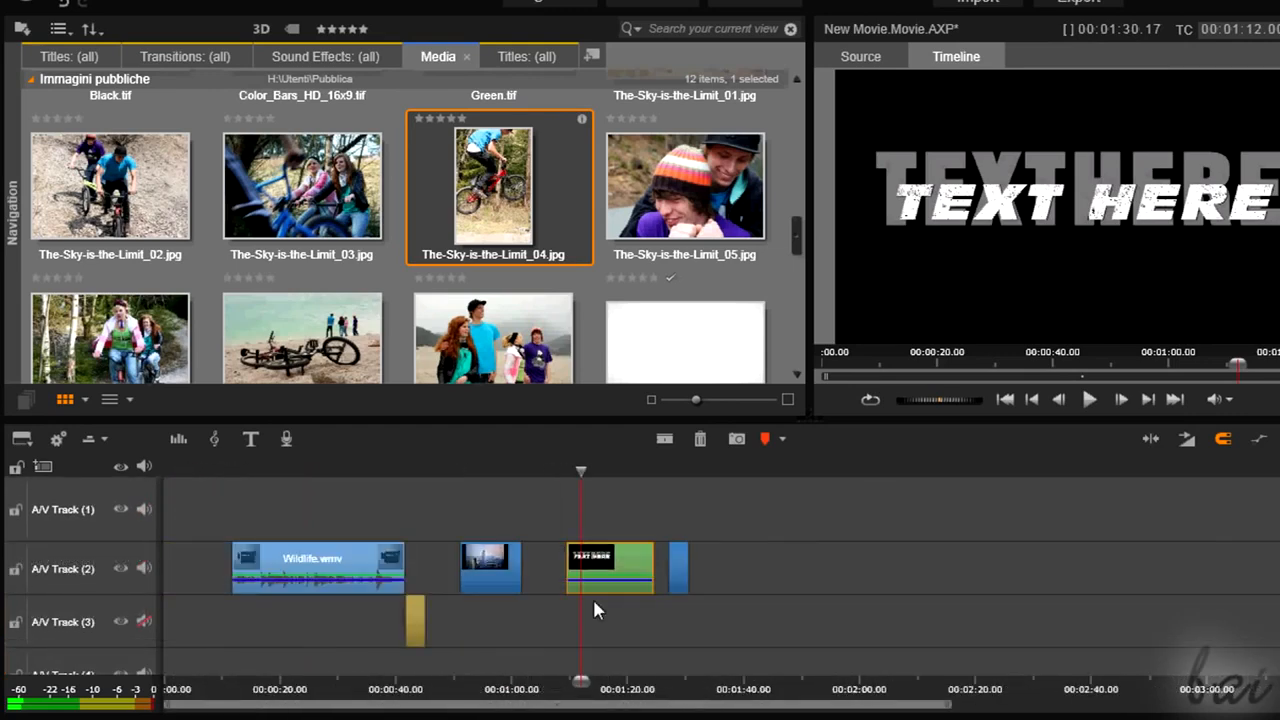
{"action": "scroll", "coordinate": [590, 602], "scroll_direction": "up", "scroll_amount": 3}
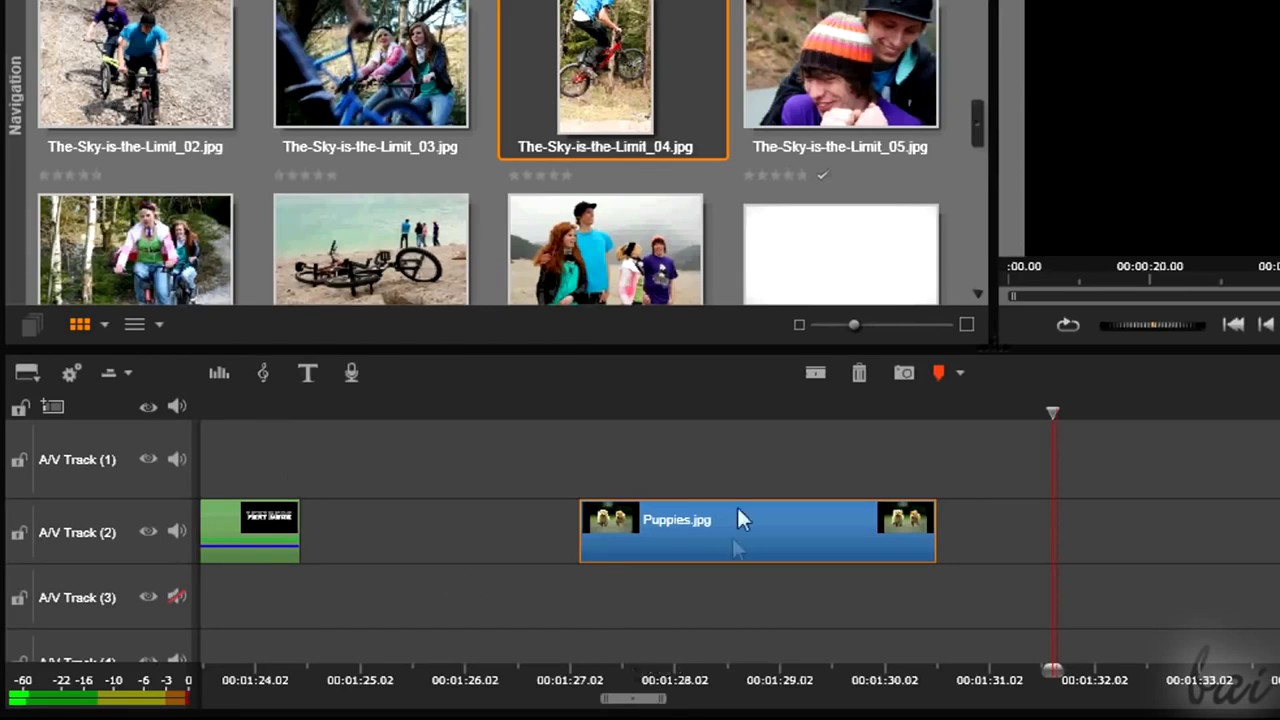
Show the timeline navigator, use it to view the empire photo and the title-to-puppies range, and hide it again.
{"action": "left_click", "coordinate": [107, 374]}
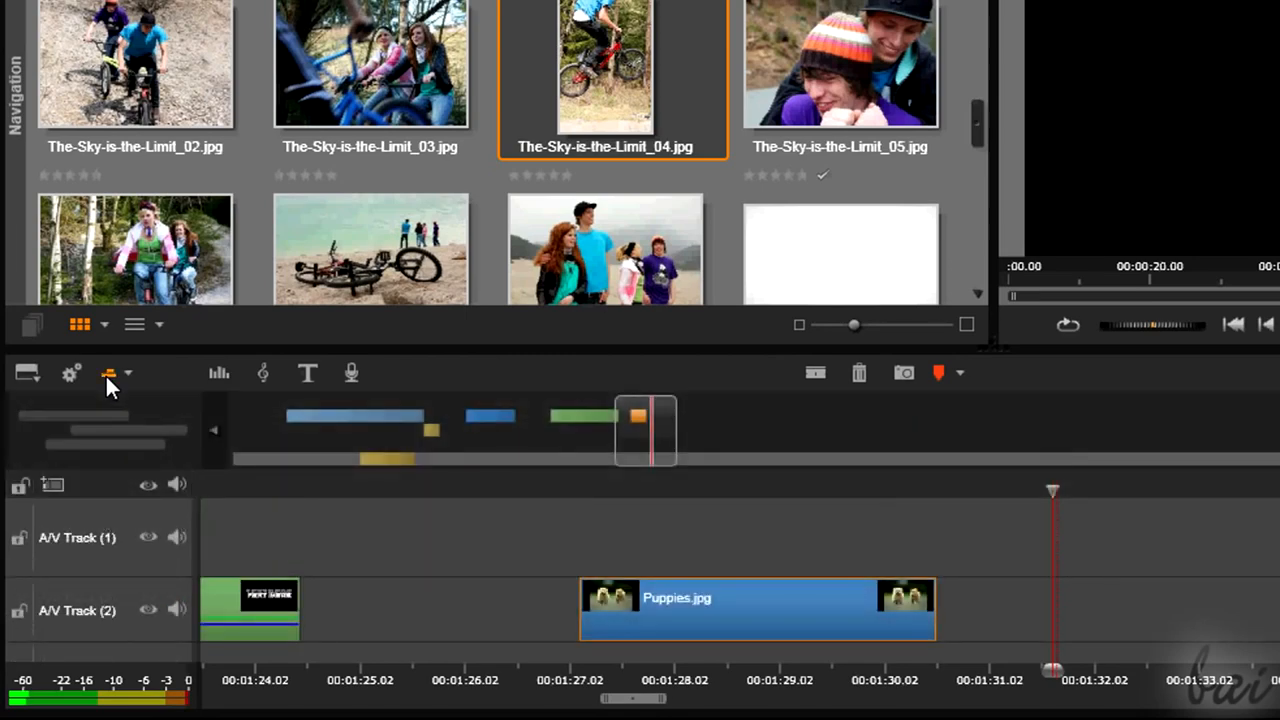
{"action": "left_click_drag", "start_coordinate": [646, 437], "coordinate": [466, 440]}
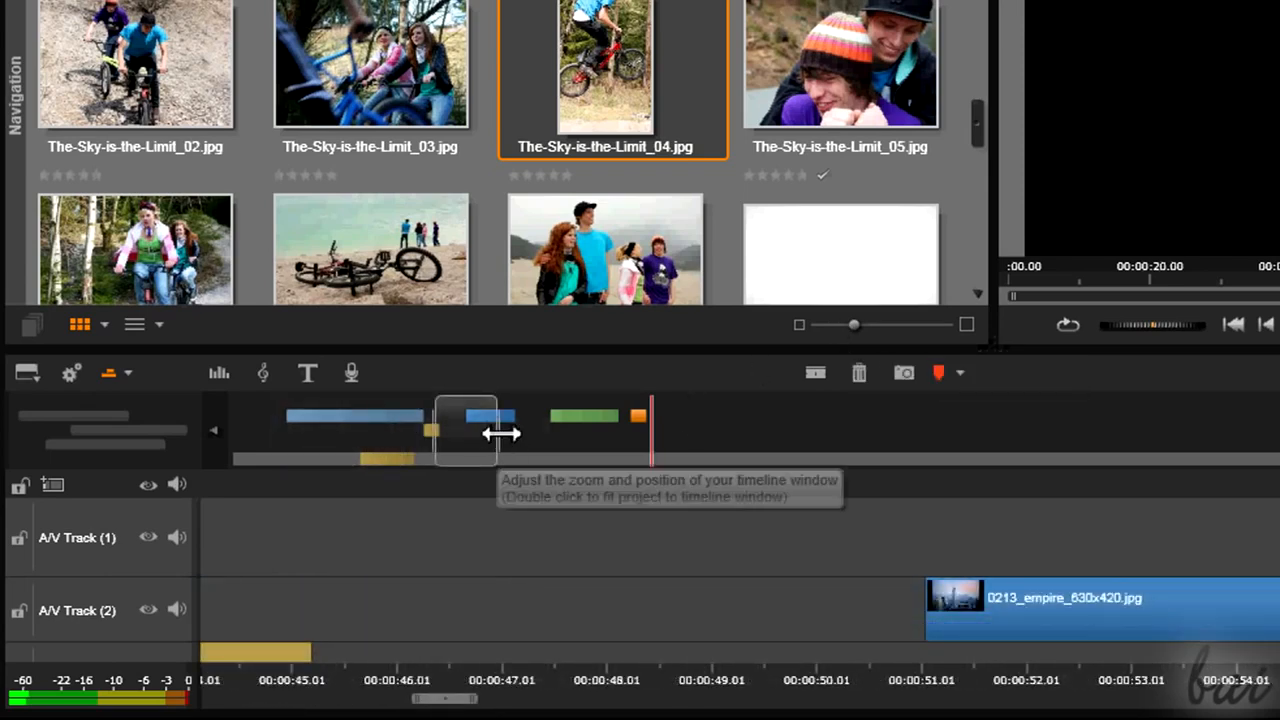
{"action": "left_click_drag", "start_coordinate": [540, 434], "coordinate": [619, 460]}
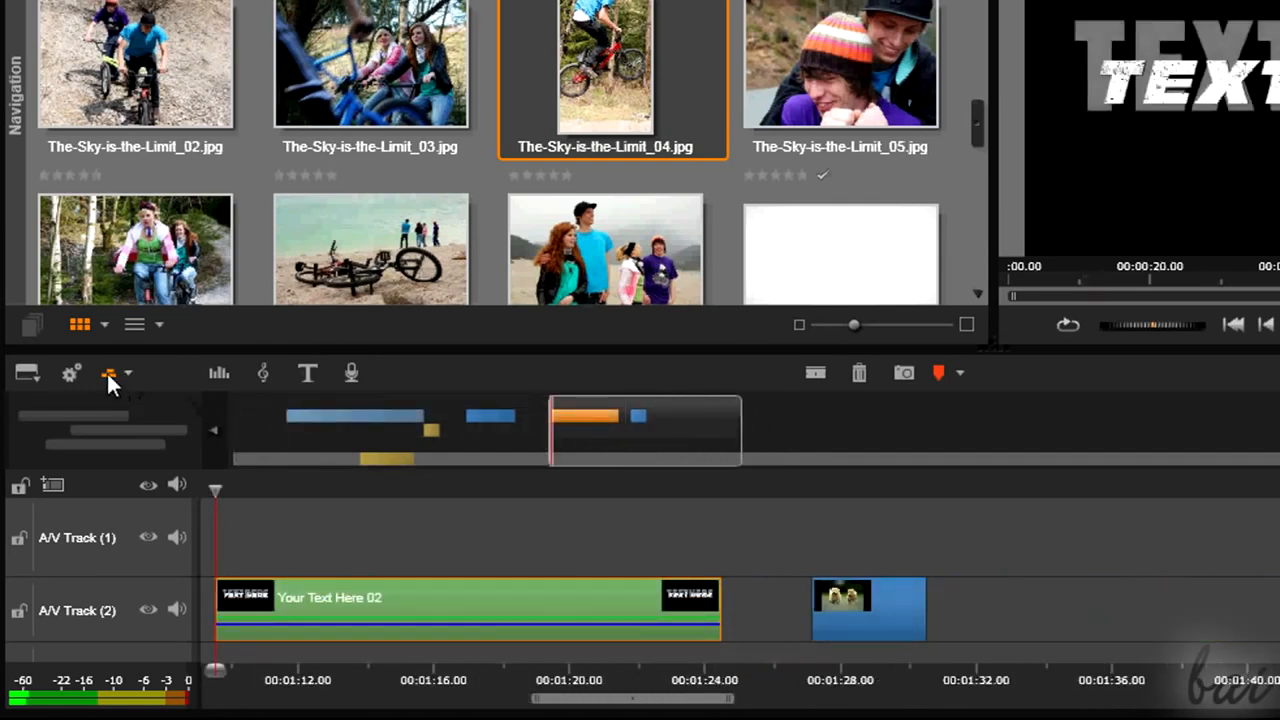
{"action": "left_click", "coordinate": [107, 372]}
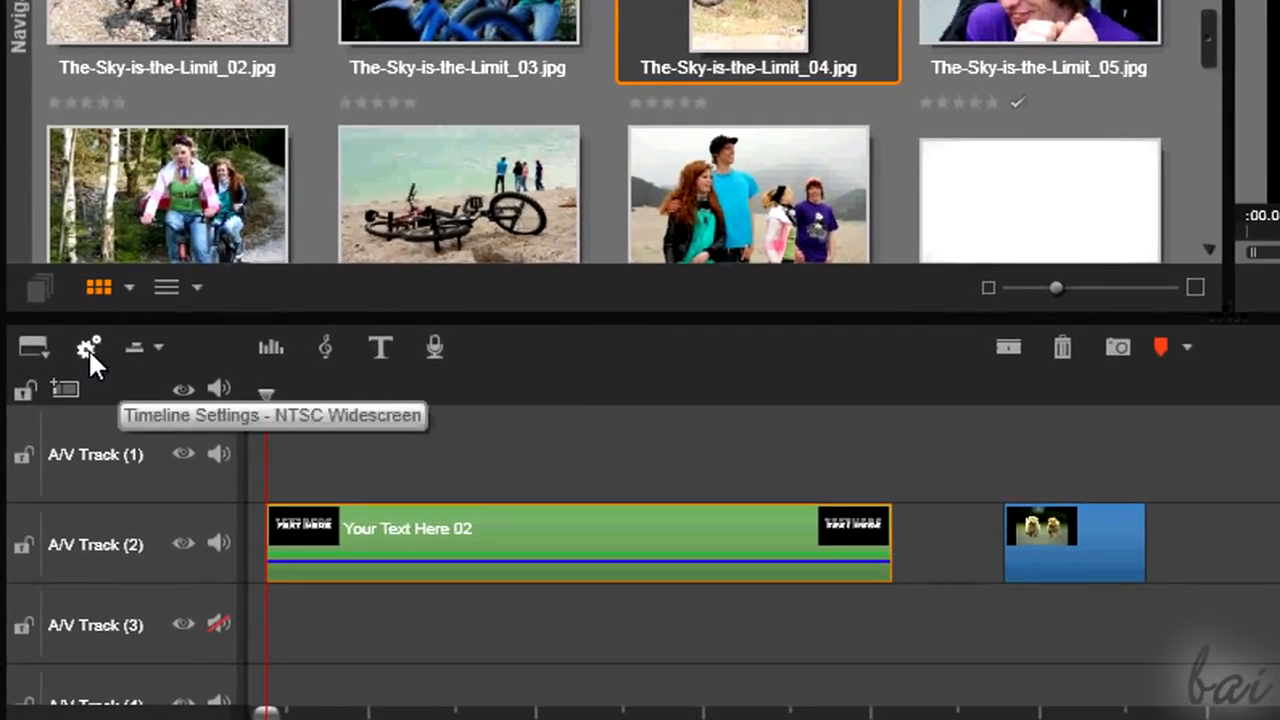
Review the timeline settings for aspect, imaging, size and framerate, and close them without applying changes.
{"action": "left_click", "coordinate": [88, 348]}
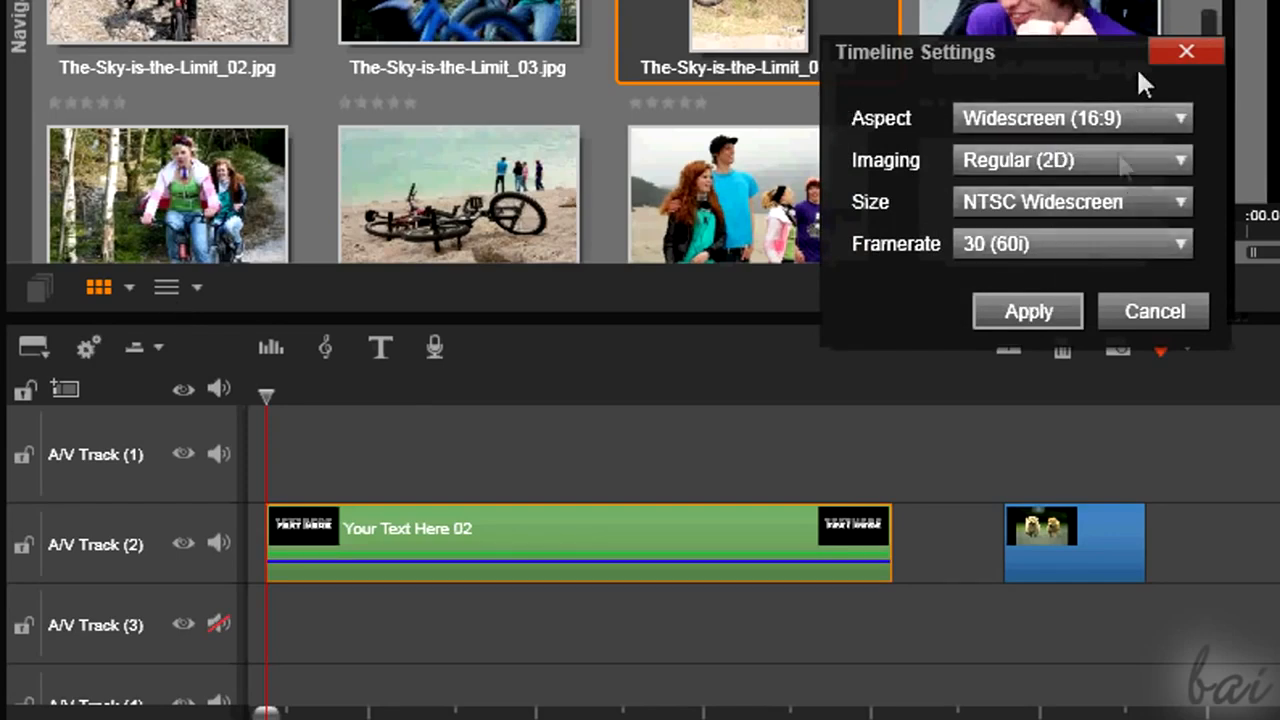
{"action": "left_click", "coordinate": [1160, 318]}
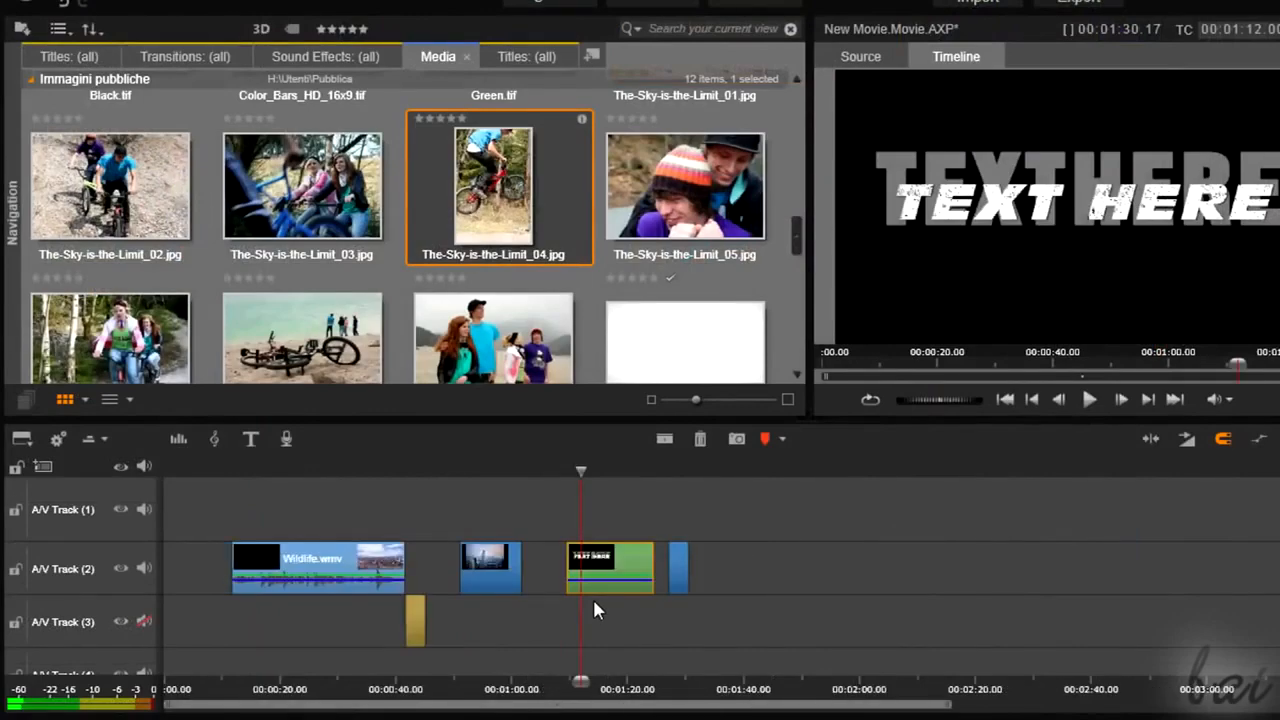
{"action": "scroll", "coordinate": [593, 601], "scroll_direction": "up", "scroll_amount": 4}
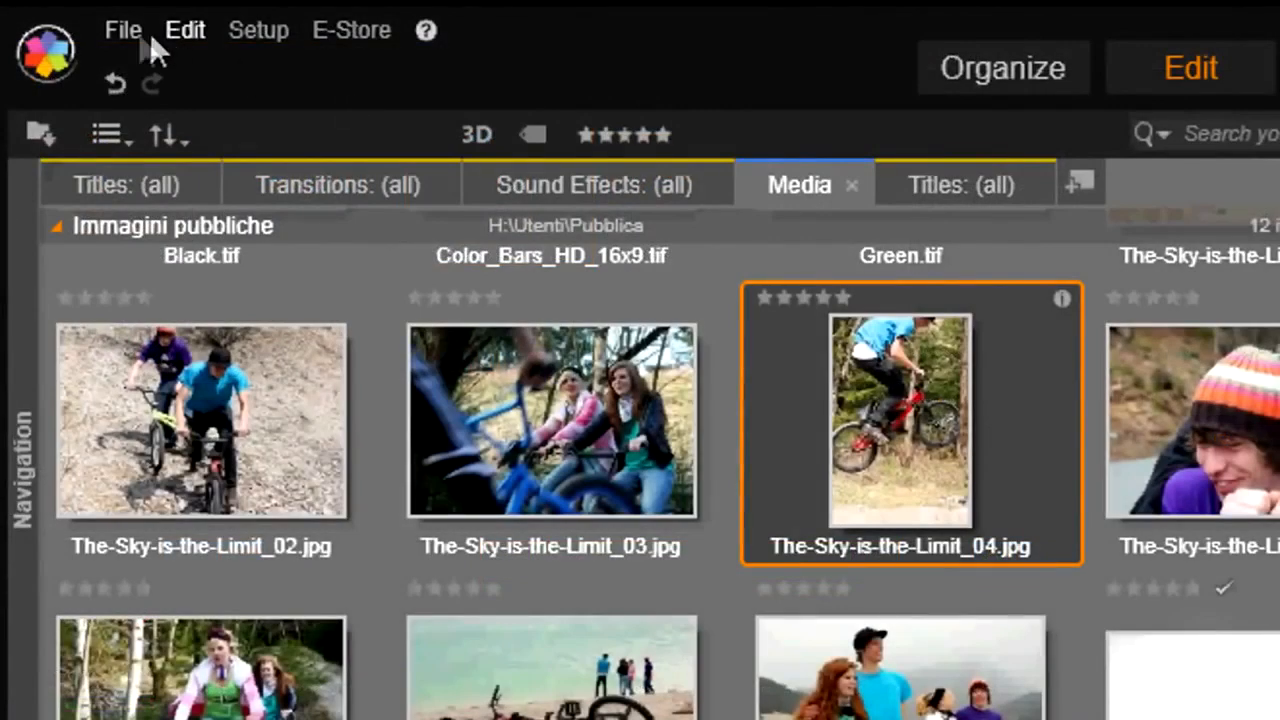
Start saving the movie with Save Movie As.
{"action": "left_click", "coordinate": [124, 30]}
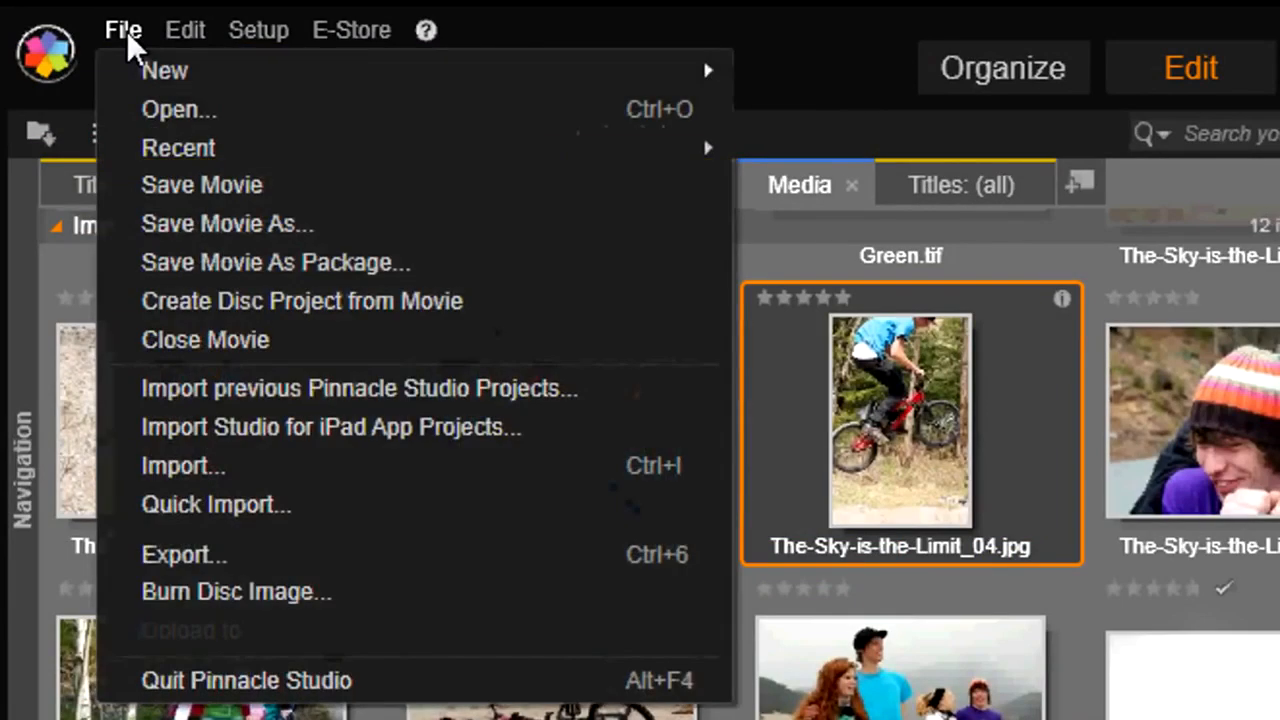
{"action": "left_click", "coordinate": [266, 228]}
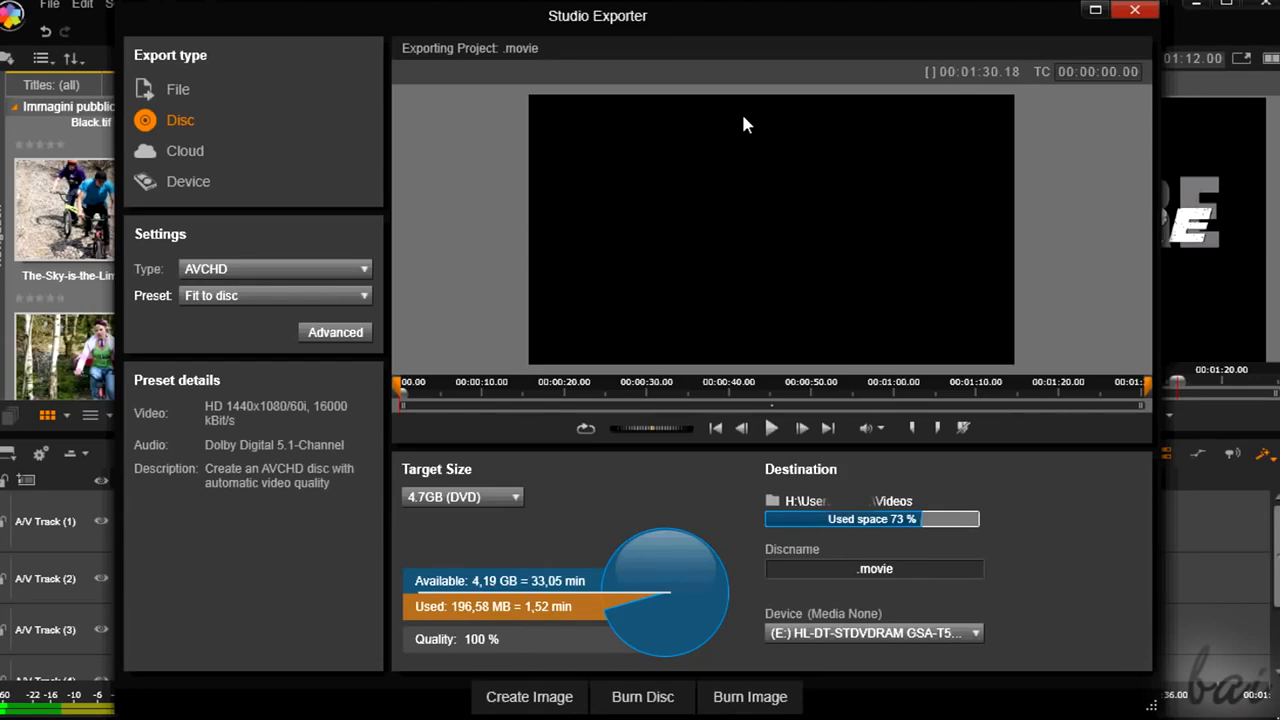
Preview the export movie up to about 26 s and review the File, Disc, Cloud and Device export types, returning to File.
{"action": "left_click_drag", "start_coordinate": [405, 394], "coordinate": [631, 403]}
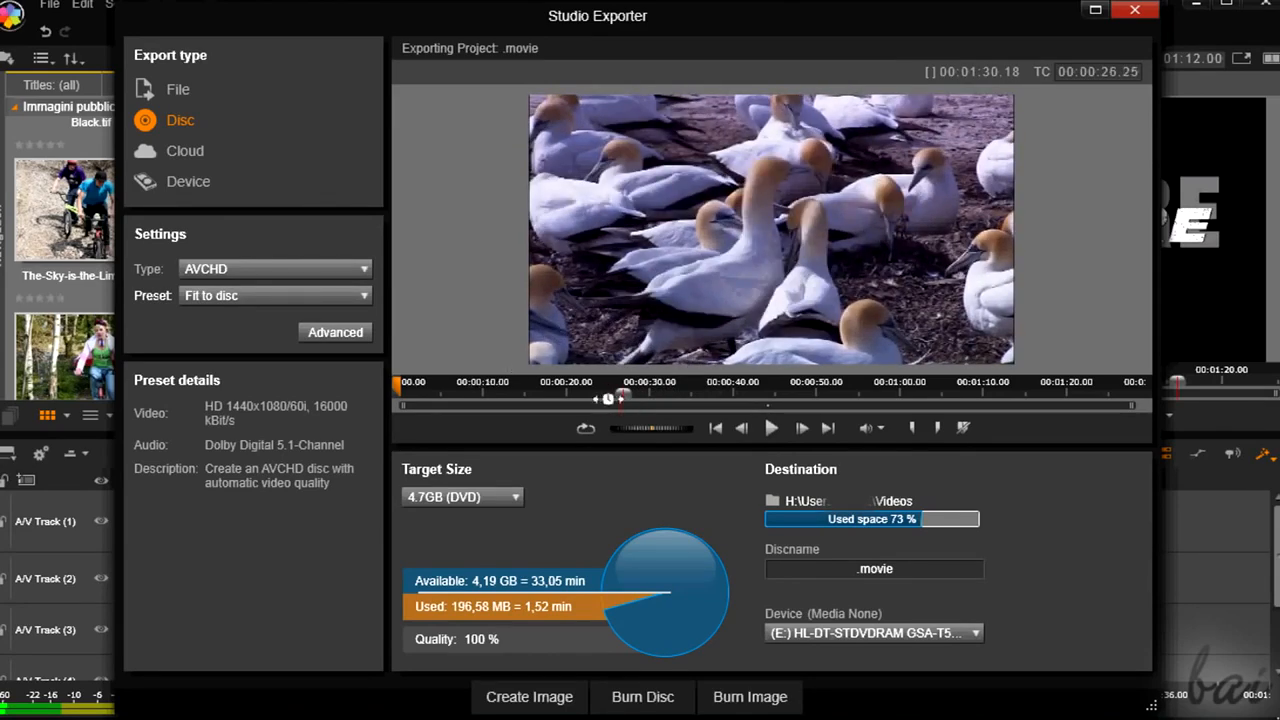
{"action": "left_click", "coordinate": [182, 92]}
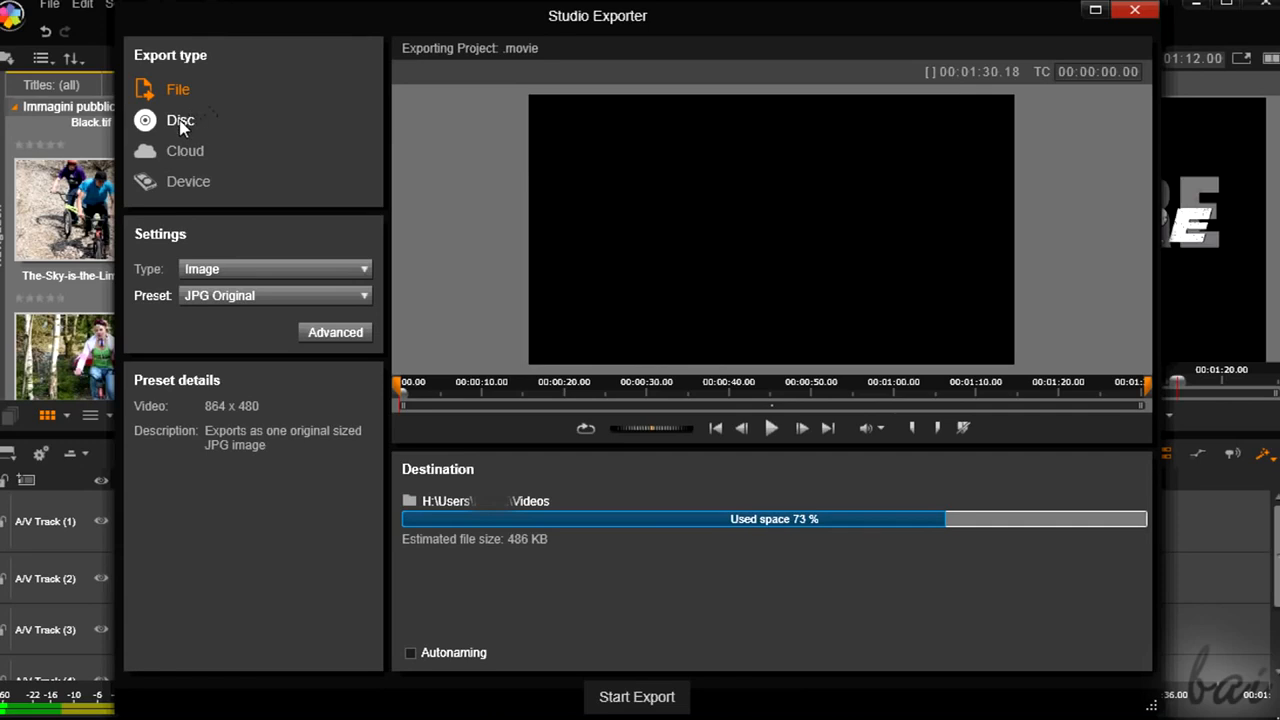
{"action": "left_click", "coordinate": [181, 121]}
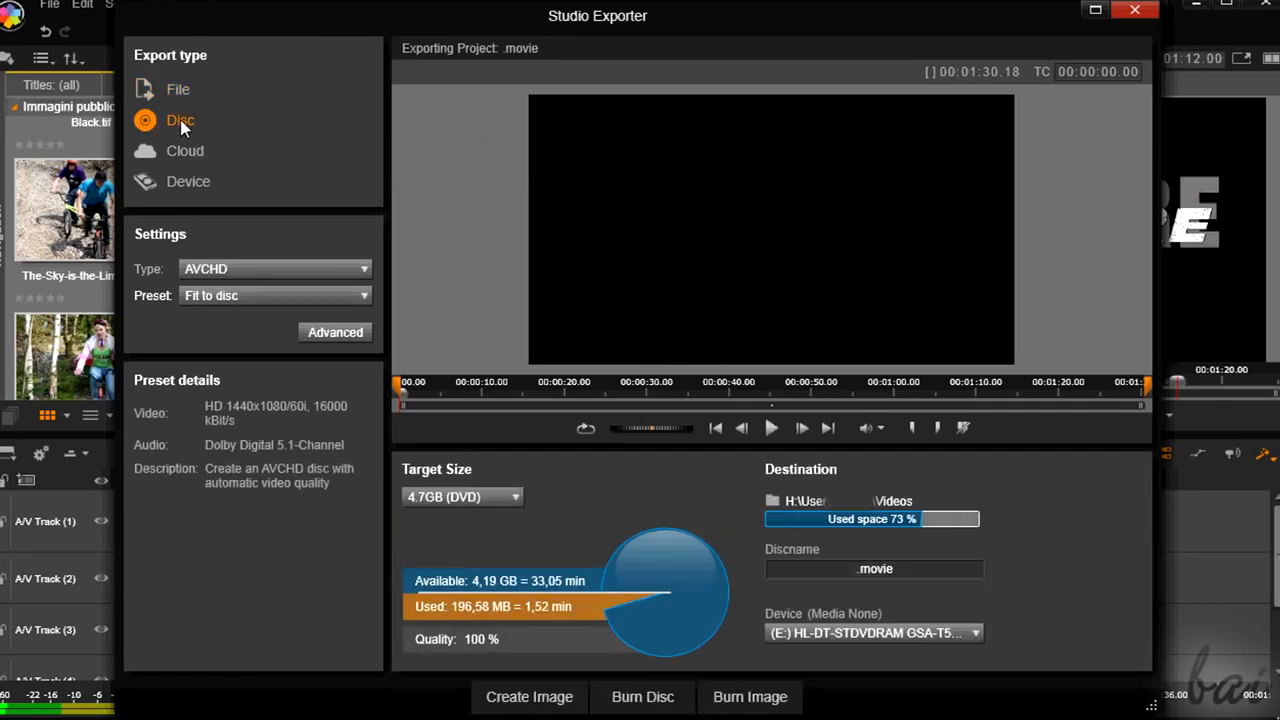
{"action": "left_click", "coordinate": [177, 147]}
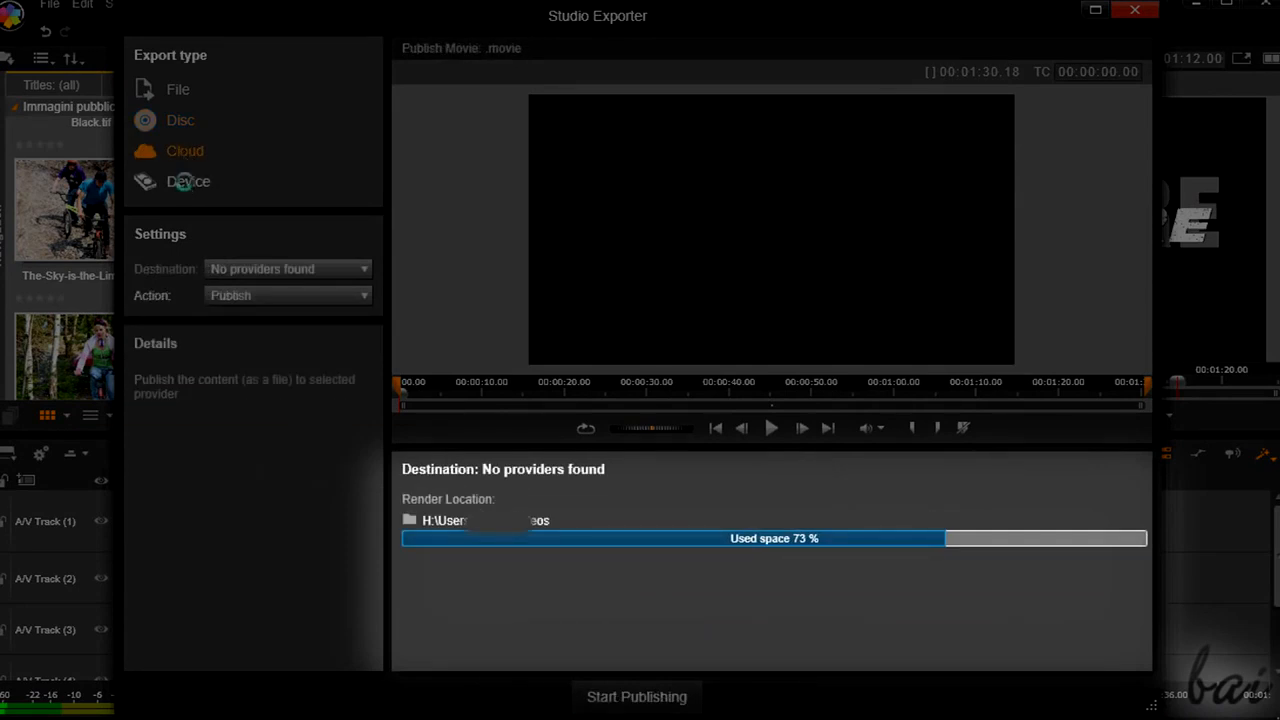
{"action": "left_click", "coordinate": [185, 181]}
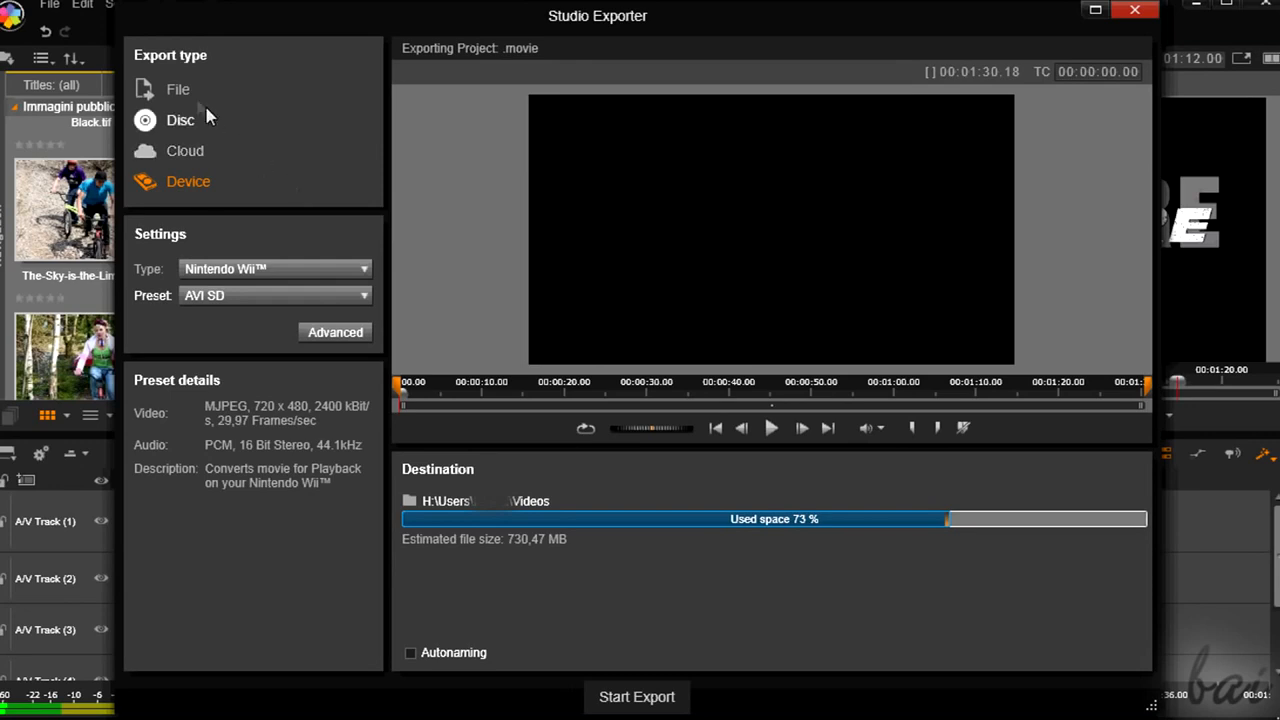
{"action": "left_click", "coordinate": [180, 92]}
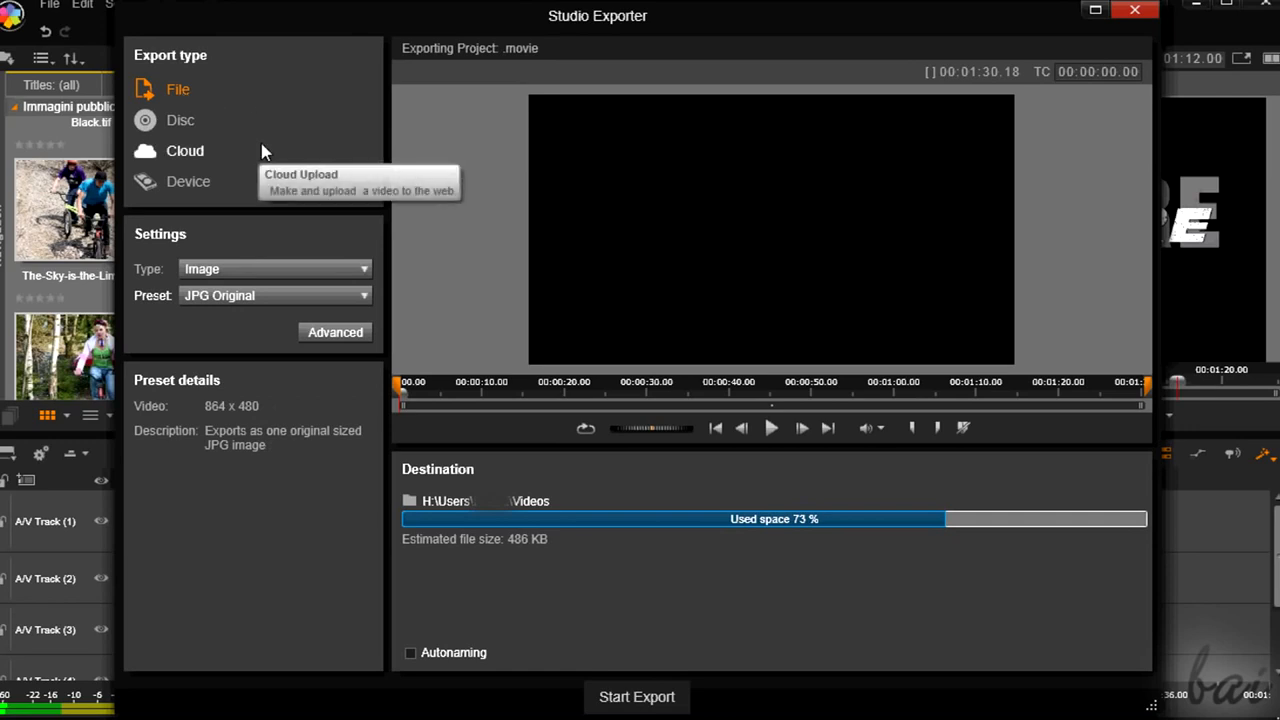
Review the available file formats for the export and preview the movie at about 26 s.
{"action": "left_click", "coordinate": [279, 272]}
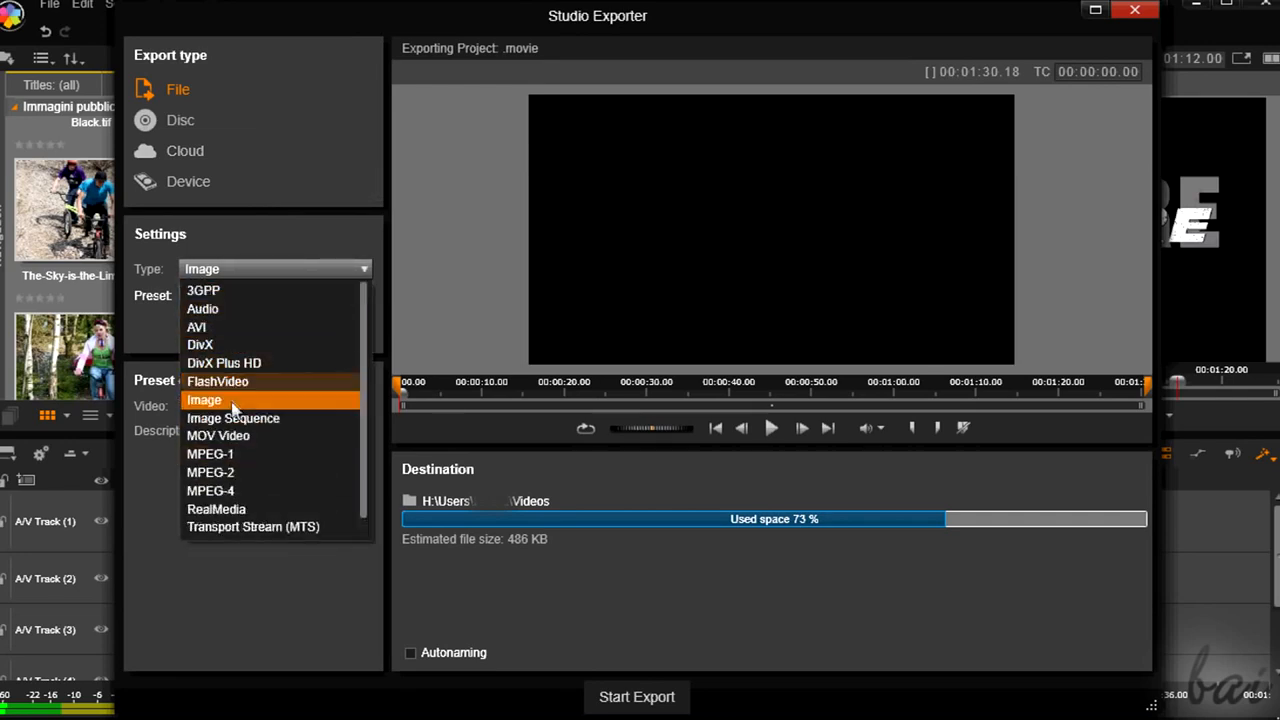
{"action": "left_click", "coordinate": [250, 372]}
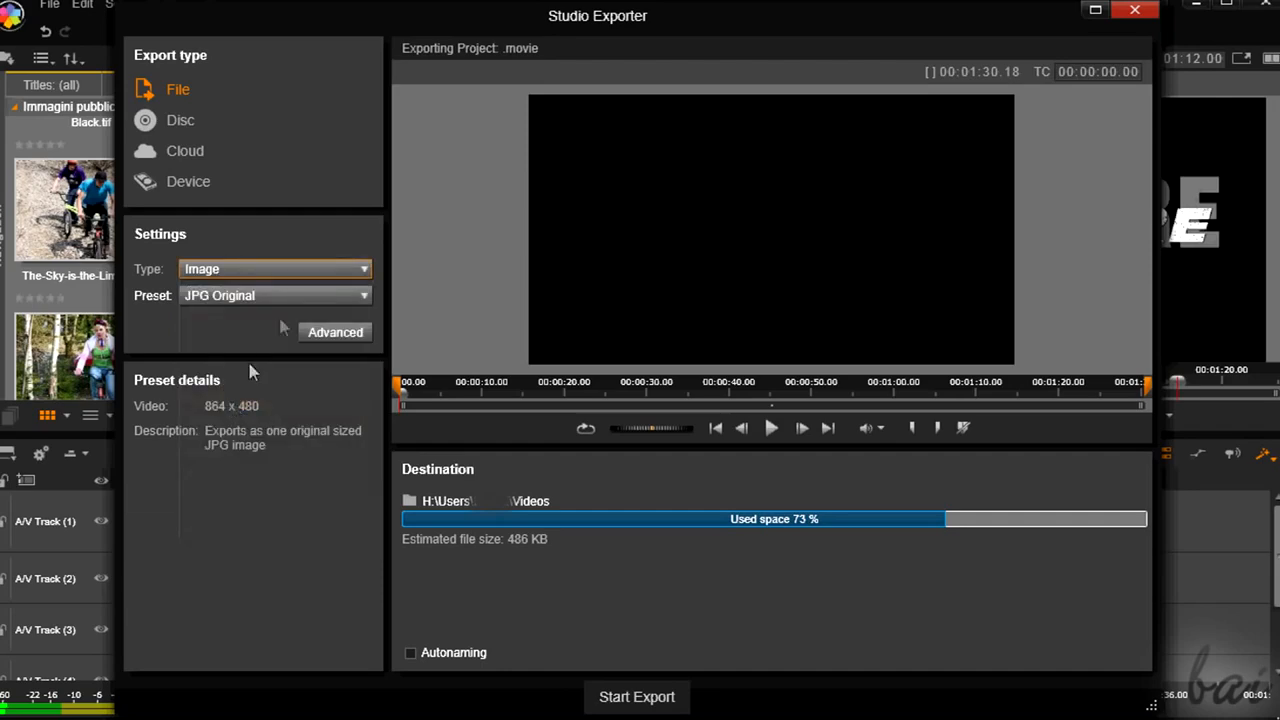
{"action": "left_click", "coordinate": [590, 393]}
Set the file export type to Audio and choose the Desktop folder as its destination.
{"action": "left_click", "coordinate": [275, 269]}
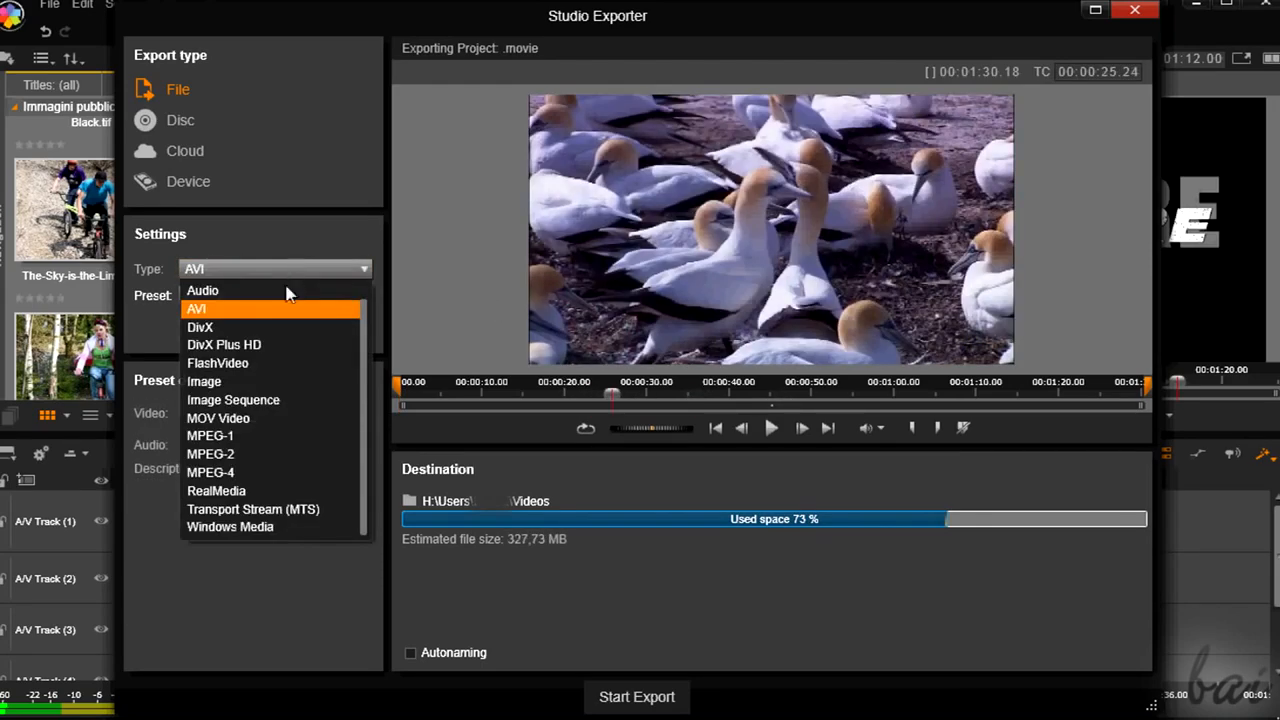
{"action": "left_click", "coordinate": [284, 304]}
{"action": "left_click", "coordinate": [284, 298]}
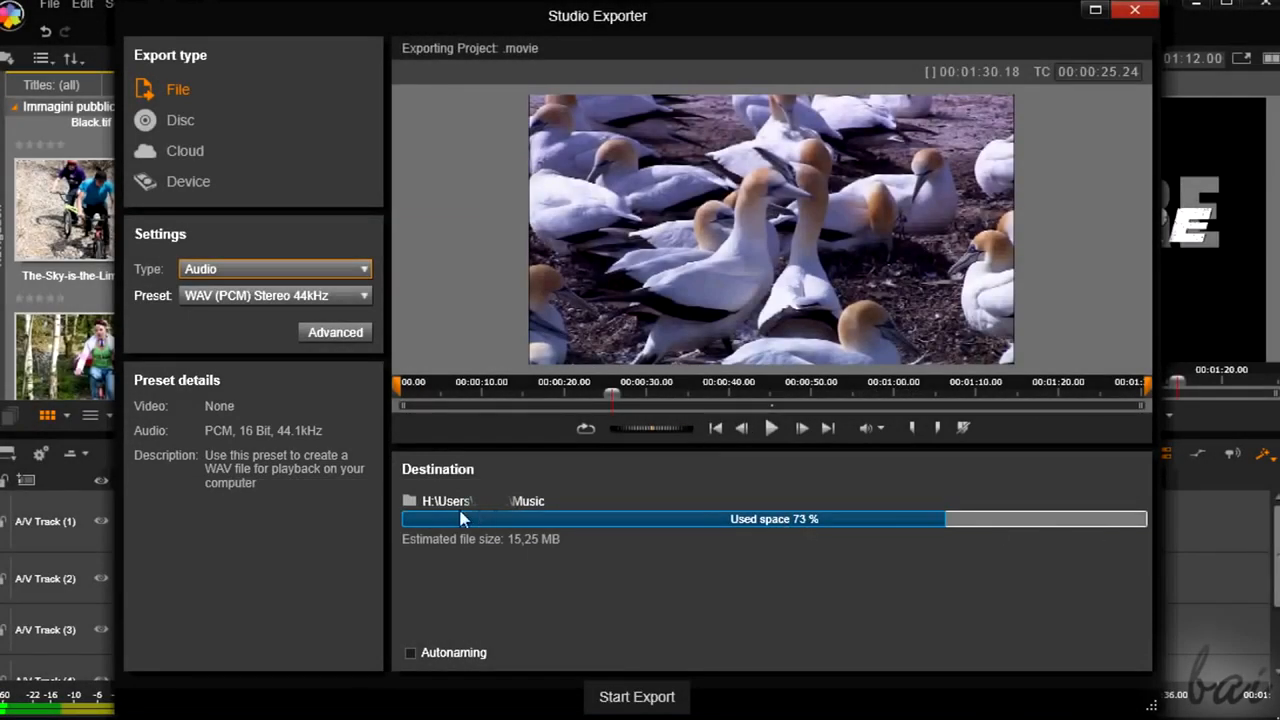
{"action": "left_click", "coordinate": [410, 502]}
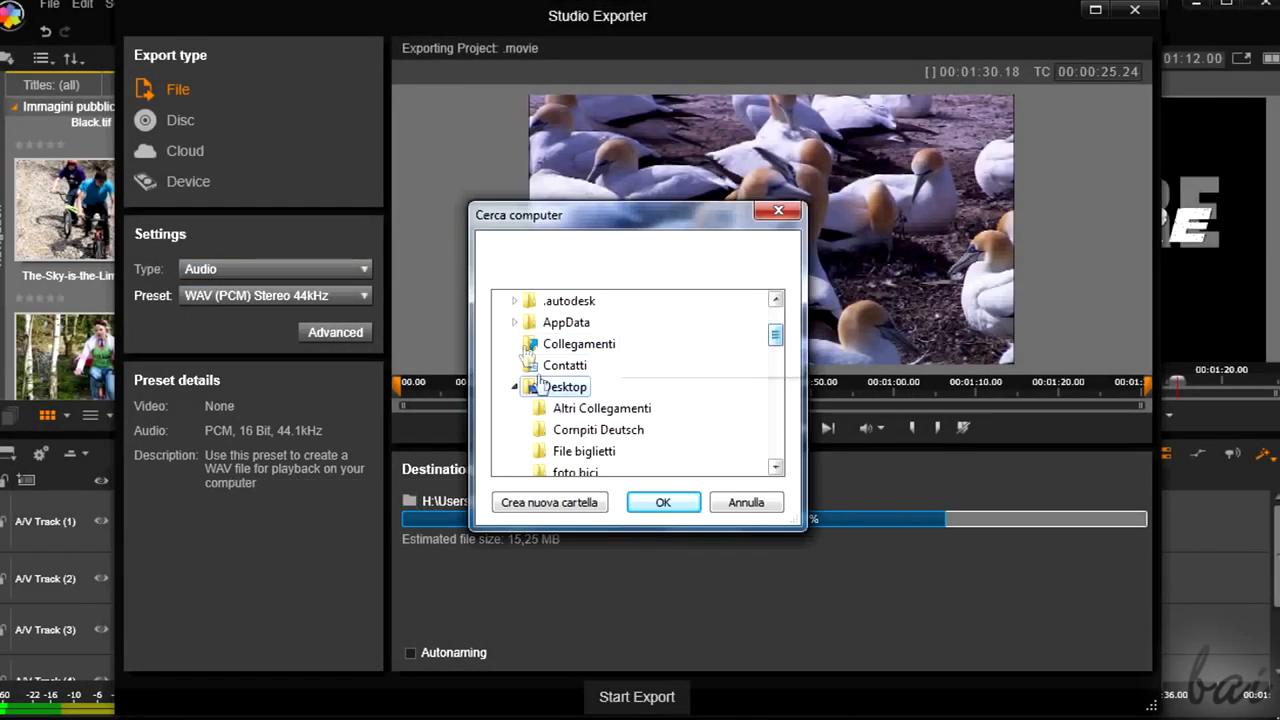
{"action": "left_click", "coordinate": [665, 502]}
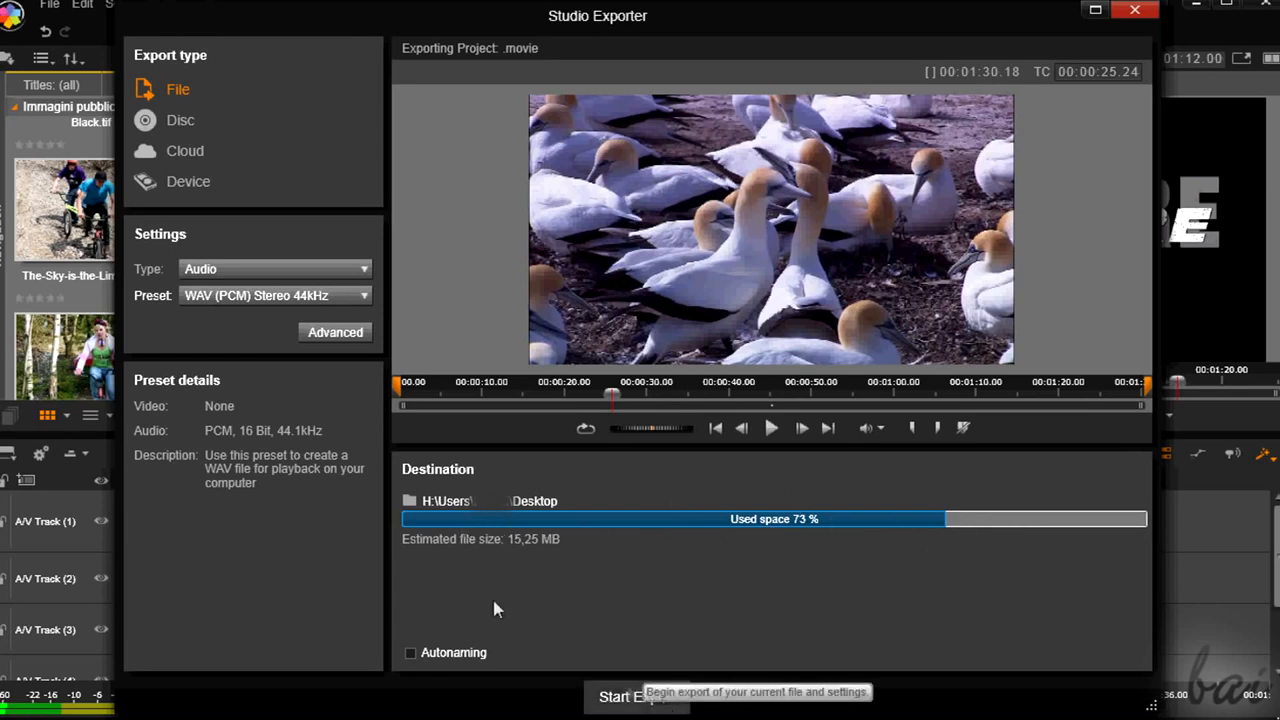
Review the export settings for the Disc and Cloud export types.
{"action": "left_click", "coordinate": [186, 122]}
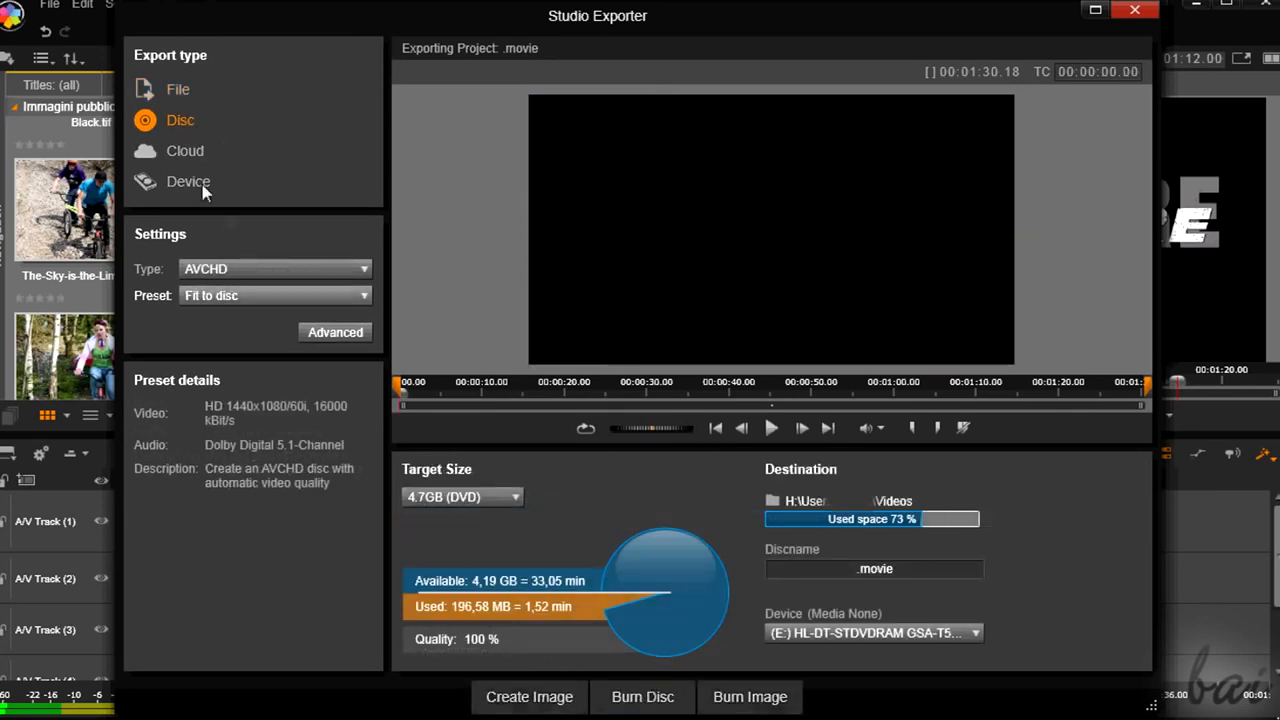
{"action": "left_click", "coordinate": [182, 151]}
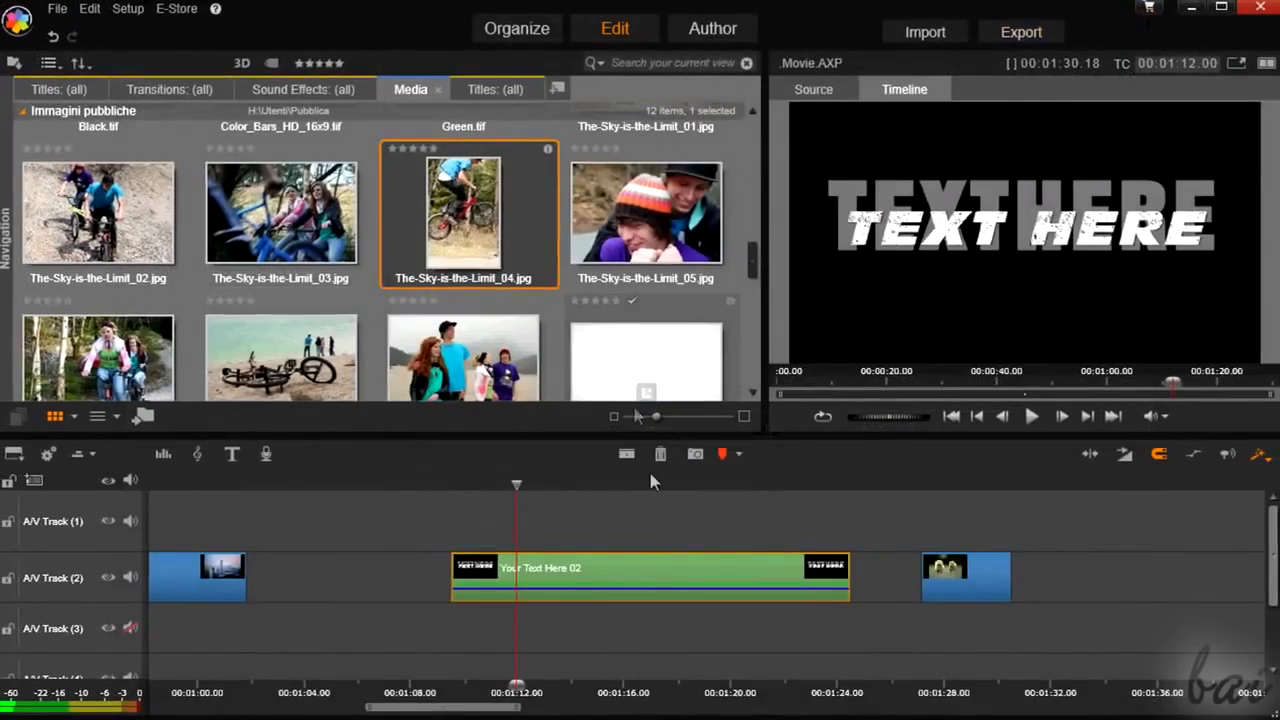